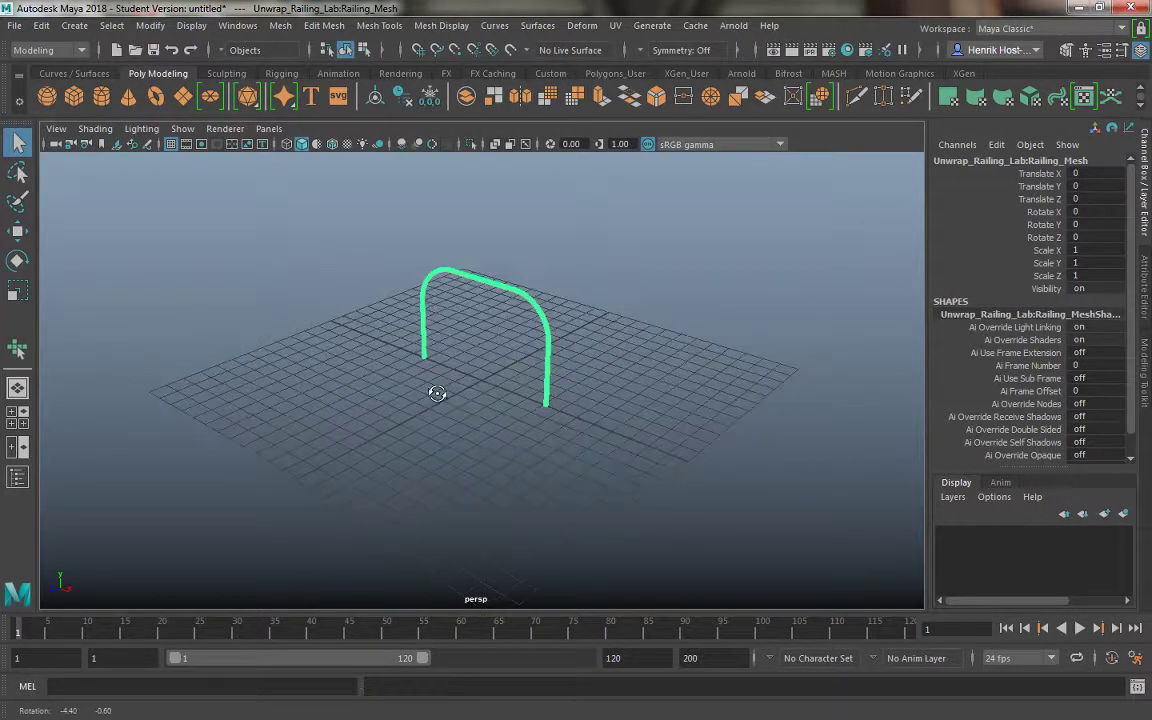
# In face mode, give the first post's end-cap faces a camera-based UV projection.
pyautogui.moveTo(373, 243); pyautogui.dragTo(373, 288, button='right')
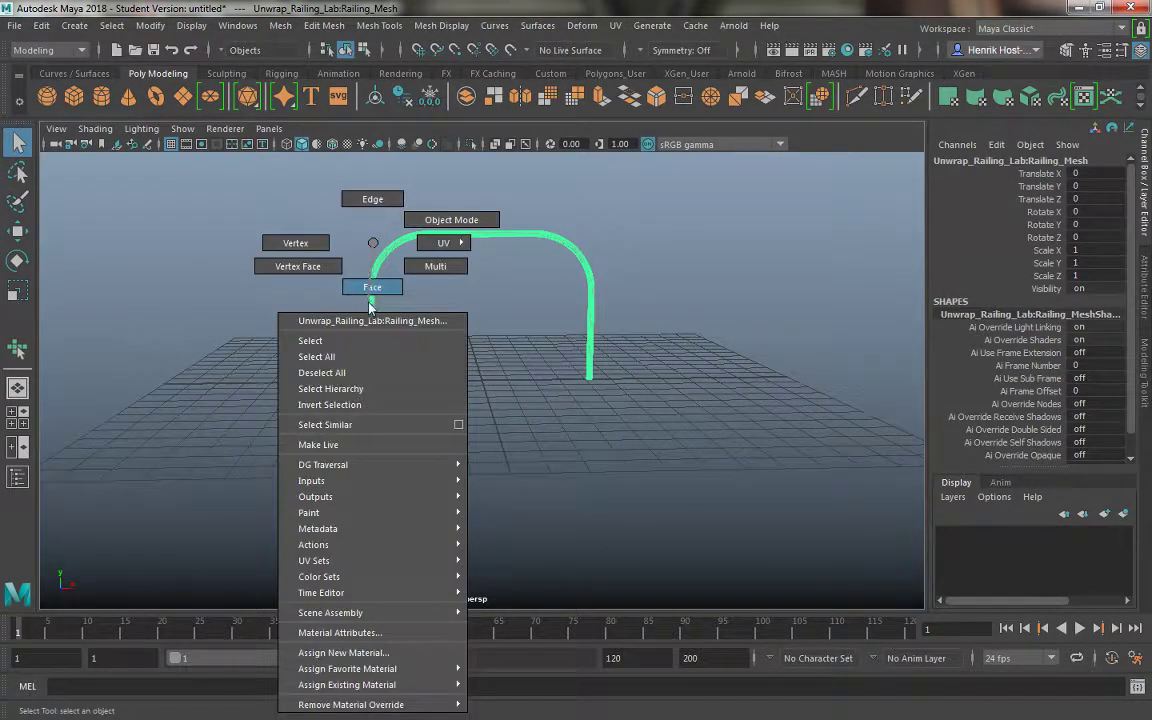
pyautogui.moveTo(319, 362)
pyautogui.keyDown('alt'); pyautogui.mouseDown(button='right')
pyautogui.moveTo(471, 485)
pyautogui.moveTo(473, 527)
pyautogui.mouseUp(button='right'); pyautogui.keyUp('alt')
pyautogui.moveTo(473, 527)
pyautogui.keyDown('alt'); pyautogui.mouseDown()
pyautogui.moveTo(419, 489)
pyautogui.moveTo(444, 531)
pyautogui.mouseUp(); pyautogui.keyUp('alt')
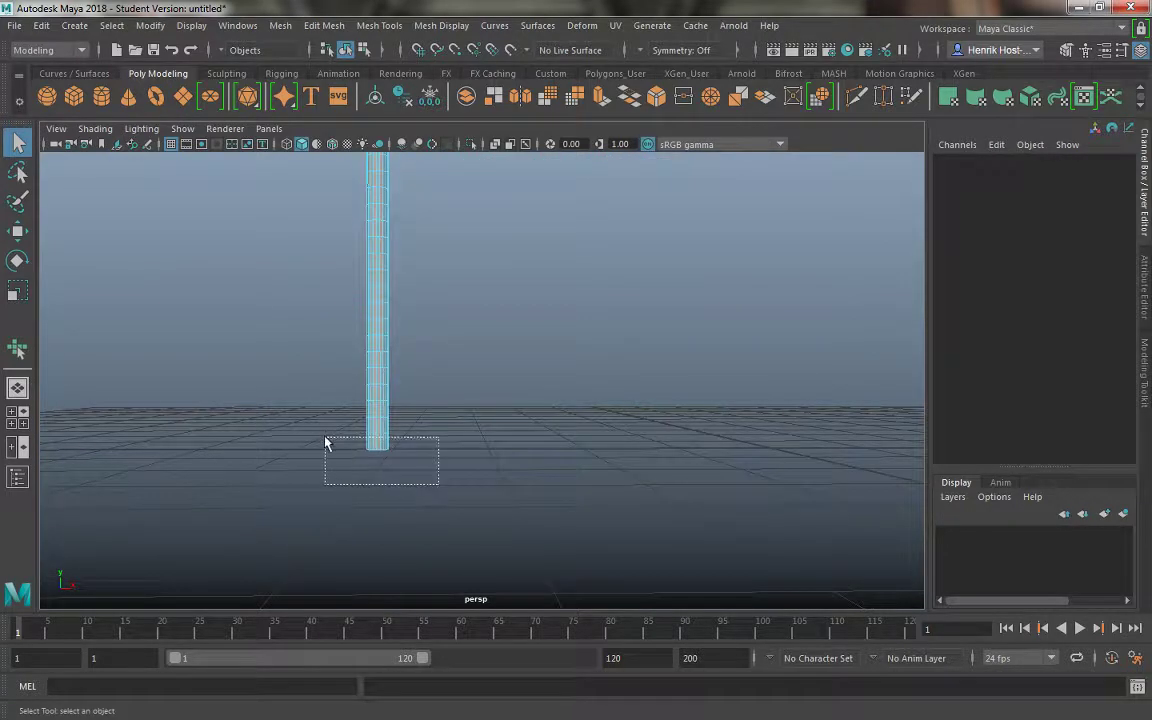
pyautogui.moveTo(325, 445); pyautogui.dragTo(327, 450)
pyautogui.keyDown('alt'); pyautogui.moveTo(332, 483); pyautogui.dragTo(333, 446, button='right'); pyautogui.keyUp('alt')
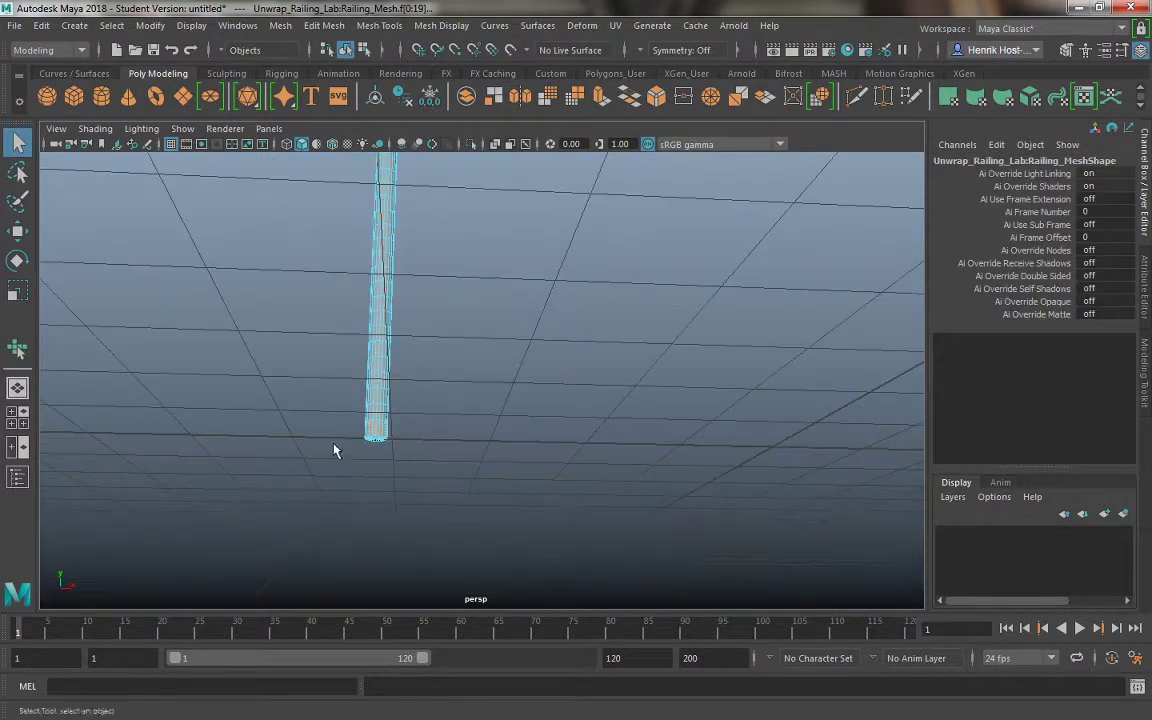
pyautogui.moveTo(332, 446)
pyautogui.keyDown('alt'); pyautogui.mouseDown()
pyautogui.moveTo(365, 527)
pyautogui.moveTo(386, 519)
pyautogui.moveTo(395, 453)
pyautogui.mouseUp(); pyautogui.keyUp('alt')
pyautogui.click(344, 425)
pyautogui.moveTo(370, 400)
pyautogui.keyDown('alt'); pyautogui.mouseDown()
pyautogui.moveTo(350, 308)
pyautogui.moveTo(373, 360)
pyautogui.moveTo(376, 318)
pyautogui.moveTo(381, 468)
pyautogui.moveTo(409, 465)
pyautogui.moveTo(375, 470)
pyautogui.moveTo(450, 463)
pyautogui.moveTo(429, 468)
pyautogui.mouseUp(); pyautogui.keyUp('alt')
pyautogui.press('space')
pyautogui.moveTo(557, 433); pyautogui.dragTo(617, 170)
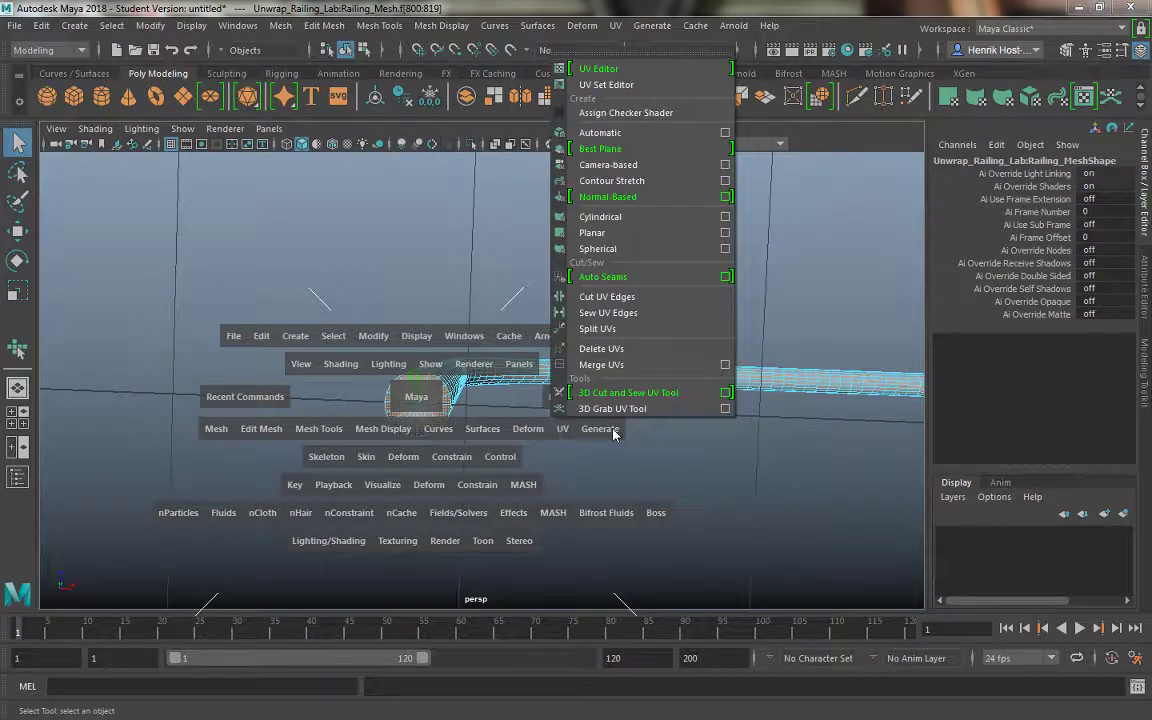
pyautogui.click(617, 167)
# Apply a camera-based UV projection to the other post's end-cap faces.
pyautogui.moveTo(473, 415)
pyautogui.keyDown('alt'); pyautogui.mouseDown()
pyautogui.moveTo(362, 296)
pyautogui.moveTo(517, 414)
pyautogui.moveTo(420, 315)
pyautogui.moveTo(581, 391)
pyautogui.moveTo(452, 428)
pyautogui.mouseUp(); pyautogui.keyUp('alt')
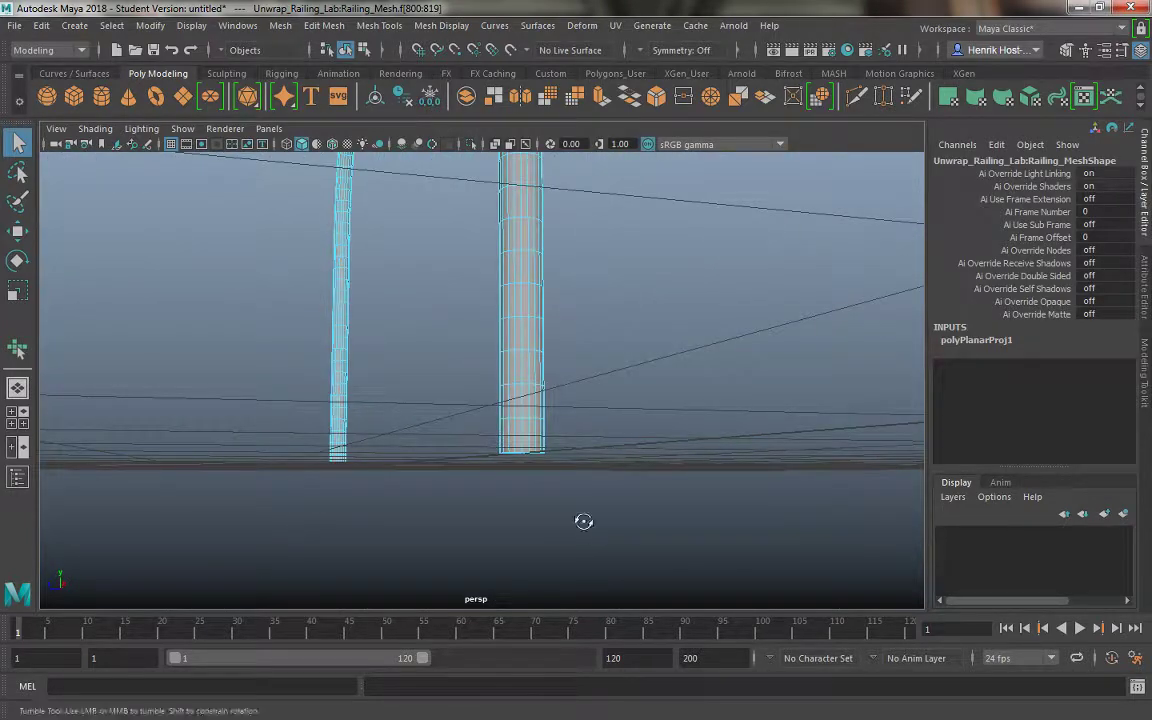
pyautogui.keyDown('ctrl'); pyautogui.keyDown('alt'); pyautogui.moveTo(534, 487); pyautogui.dragTo(471, 437); pyautogui.keyUp('alt'); pyautogui.keyUp('ctrl')
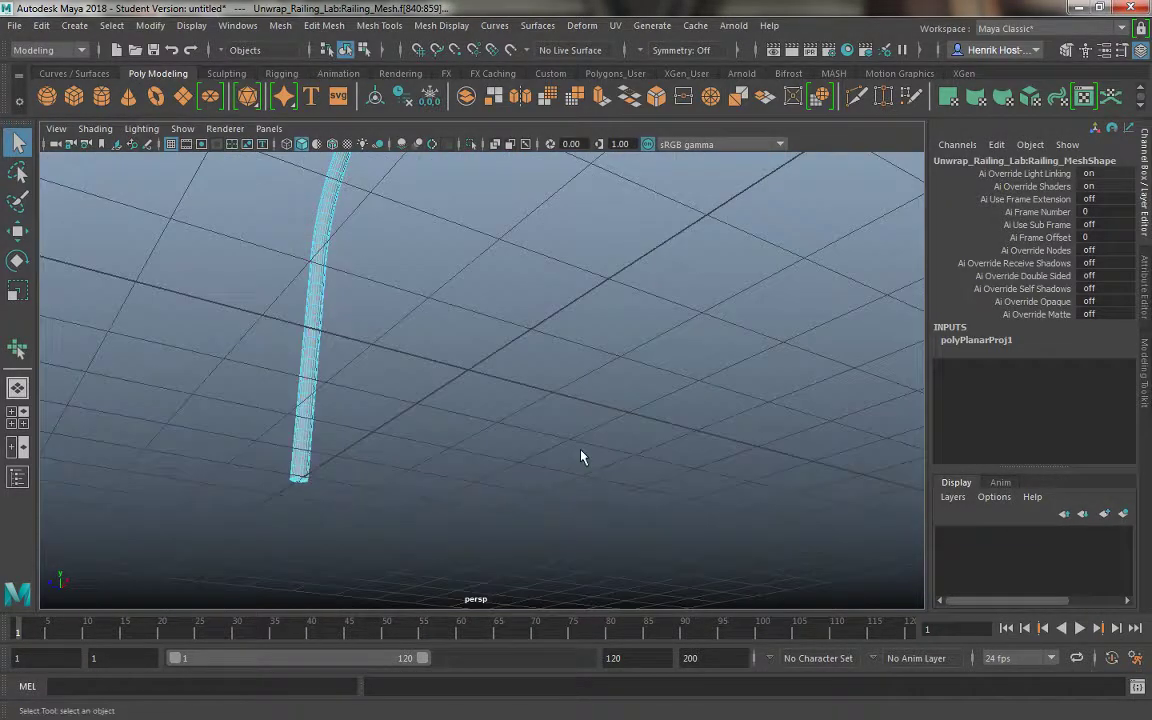
pyautogui.press('f')
pyautogui.keyDown('alt'); pyautogui.moveTo(520, 483); pyautogui.dragTo(666, 455); pyautogui.keyUp('alt')
pyautogui.doubleClick(465, 400)
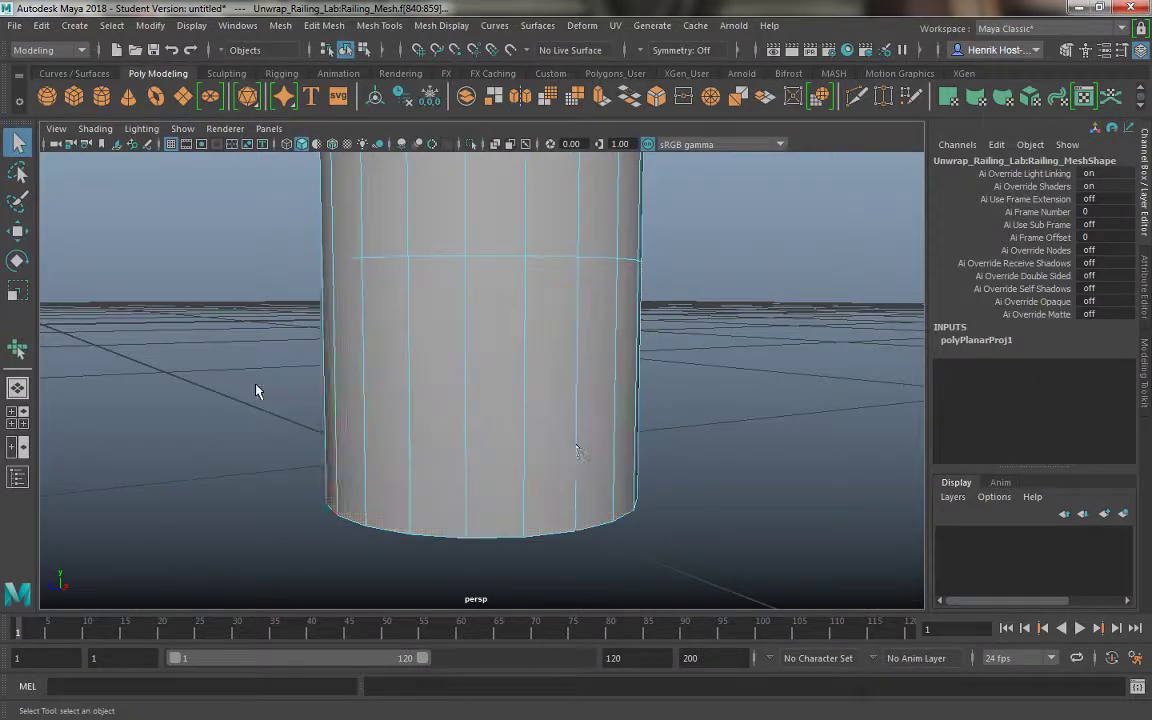
pyautogui.moveTo(257, 391)
pyautogui.keyDown('alt'); pyautogui.mouseDown()
pyautogui.moveTo(717, 427)
pyautogui.moveTo(818, 350)
pyautogui.moveTo(818, 337)
pyautogui.mouseUp(); pyautogui.keyUp('alt')
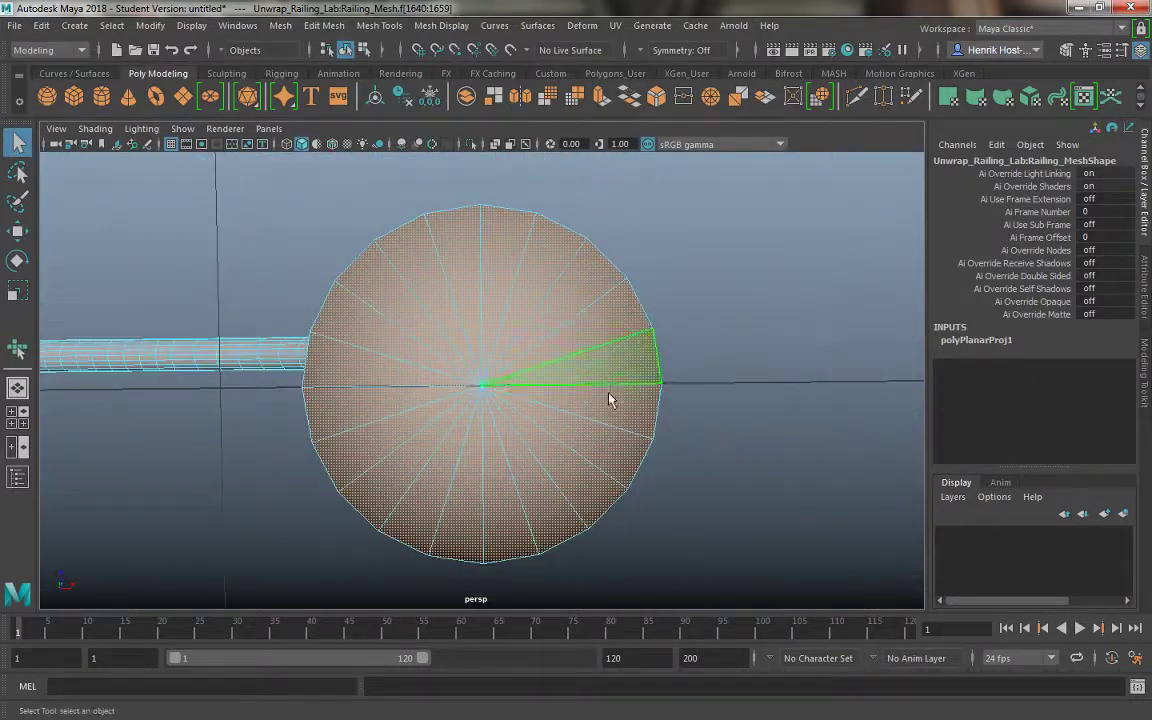
pyautogui.press('space')
pyautogui.click(739, 437)
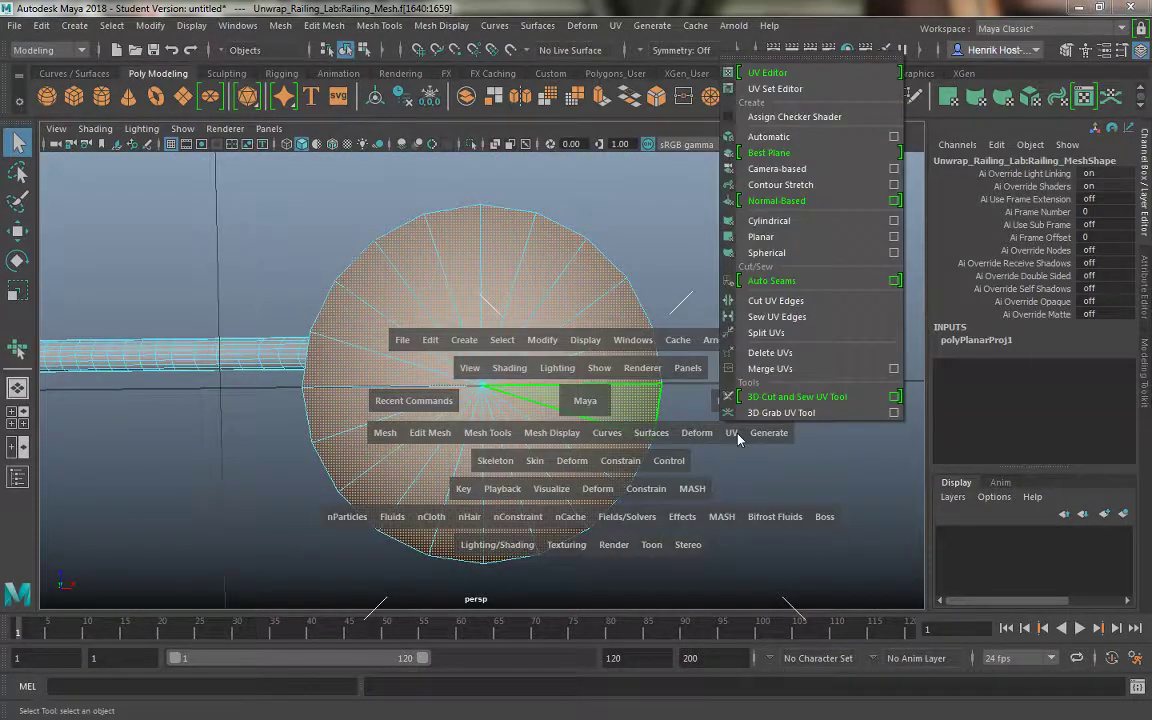
pyautogui.click(776, 168)
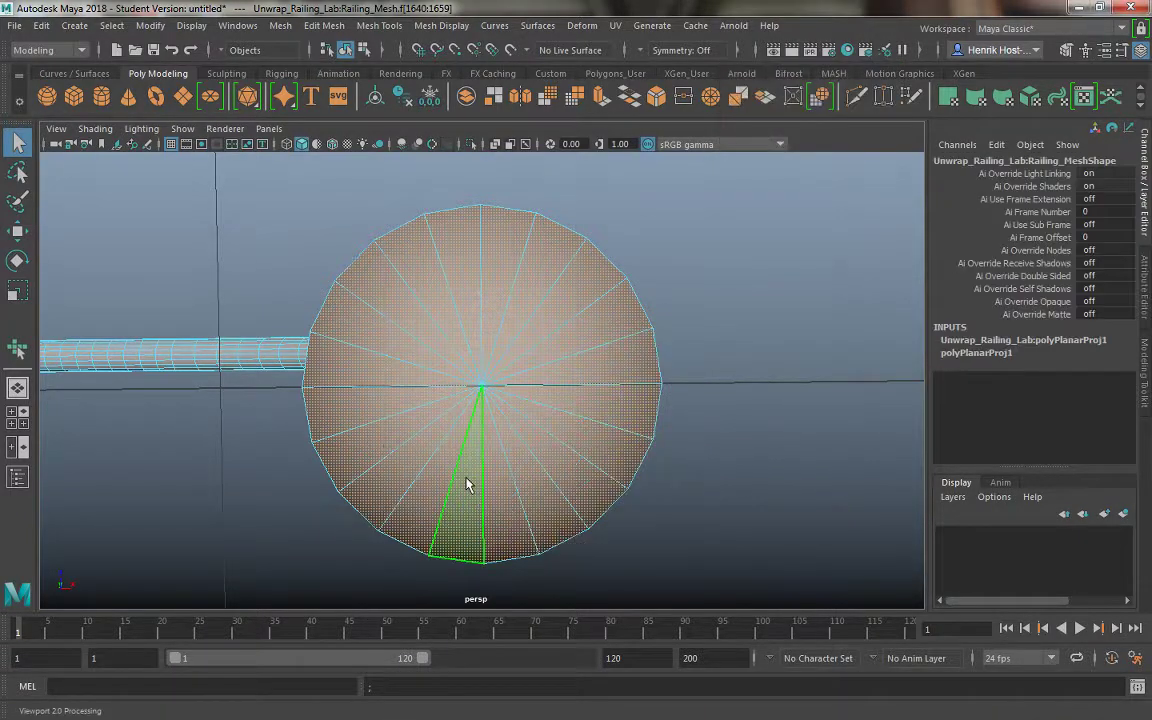
# Zoom out and marquee-select all of the railing's faces.
pyautogui.scroll(-5, 445, 403)
pyautogui.moveTo(445, 403)
pyautogui.keyDown('alt'); pyautogui.mouseDown()
pyautogui.moveTo(450, 465)
pyautogui.moveTo(530, 522)
pyautogui.moveTo(406, 267)
pyautogui.moveTo(580, 473)
pyautogui.moveTo(532, 381)
pyautogui.moveTo(197, 183)
pyautogui.mouseUp(); pyautogui.keyUp('alt')
pyautogui.moveTo(263, 240)
pyautogui.mouseDown()
pyautogui.moveTo(681, 471)
pyautogui.moveTo(728, 518)
pyautogui.mouseUp()
pyautogui.moveTo(579, 501)
pyautogui.keyDown('alt'); pyautogui.mouseDown()
pyautogui.moveTo(463, 406)
pyautogui.moveTo(452, 360)
pyautogui.moveTo(493, 458)
pyautogui.moveTo(486, 481)
pyautogui.mouseUp(); pyautogui.keyUp('alt')
# Apply a camera-based UV projection to all the railing's faces.
pyautogui.press('space')
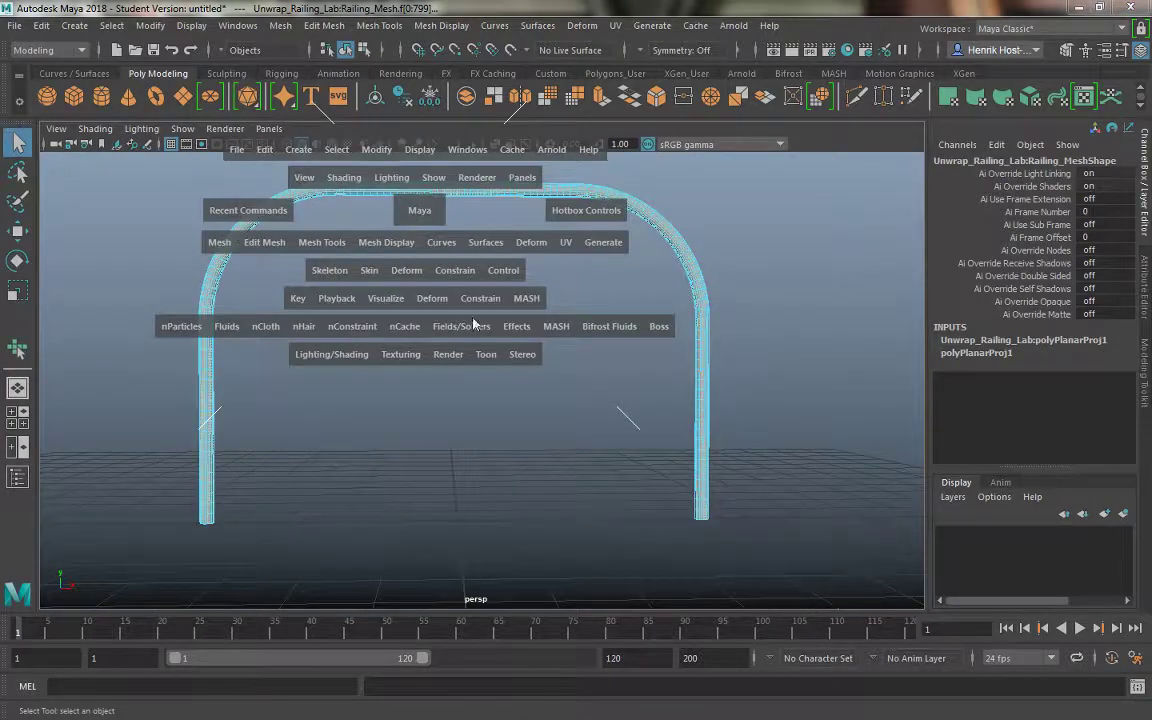
pyautogui.moveTo(445, 229)
pyautogui.keyDown('alt'); pyautogui.mouseDown()
pyautogui.moveTo(437, 334)
pyautogui.moveTo(417, 365)
pyautogui.mouseUp(); pyautogui.keyUp('alt')
pyautogui.press('space')
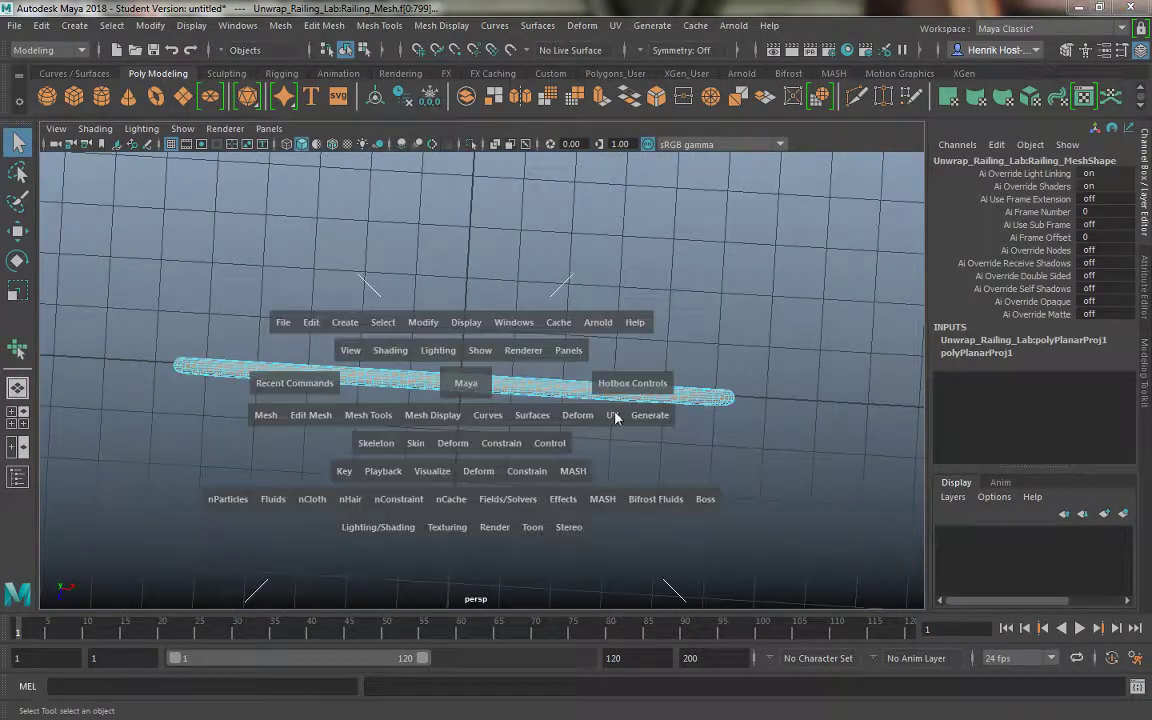
pyautogui.moveTo(614, 420)
pyautogui.mouseDown()
pyautogui.moveTo(681, 298)
pyautogui.moveTo(656, 150)
pyautogui.mouseUp()
# Switch to edge mode and pick a seam edge running down one railing leg.
pyautogui.moveTo(523, 355)
pyautogui.keyDown('alt'); pyautogui.mouseDown()
pyautogui.moveTo(507, 198)
pyautogui.moveTo(239, 402)
pyautogui.mouseUp(); pyautogui.keyUp('alt')
pyautogui.moveTo(180, 244); pyautogui.dragTo(180, 198, button='right')
pyautogui.moveTo(180, 198)
pyautogui.keyDown('alt'); pyautogui.mouseDown()
pyautogui.moveTo(85, 437)
pyautogui.moveTo(349, 386)
pyautogui.moveTo(326, 447)
pyautogui.moveTo(283, 447)
pyautogui.moveTo(437, 548)
pyautogui.moveTo(275, 352)
pyautogui.mouseUp(); pyautogui.keyUp('alt')
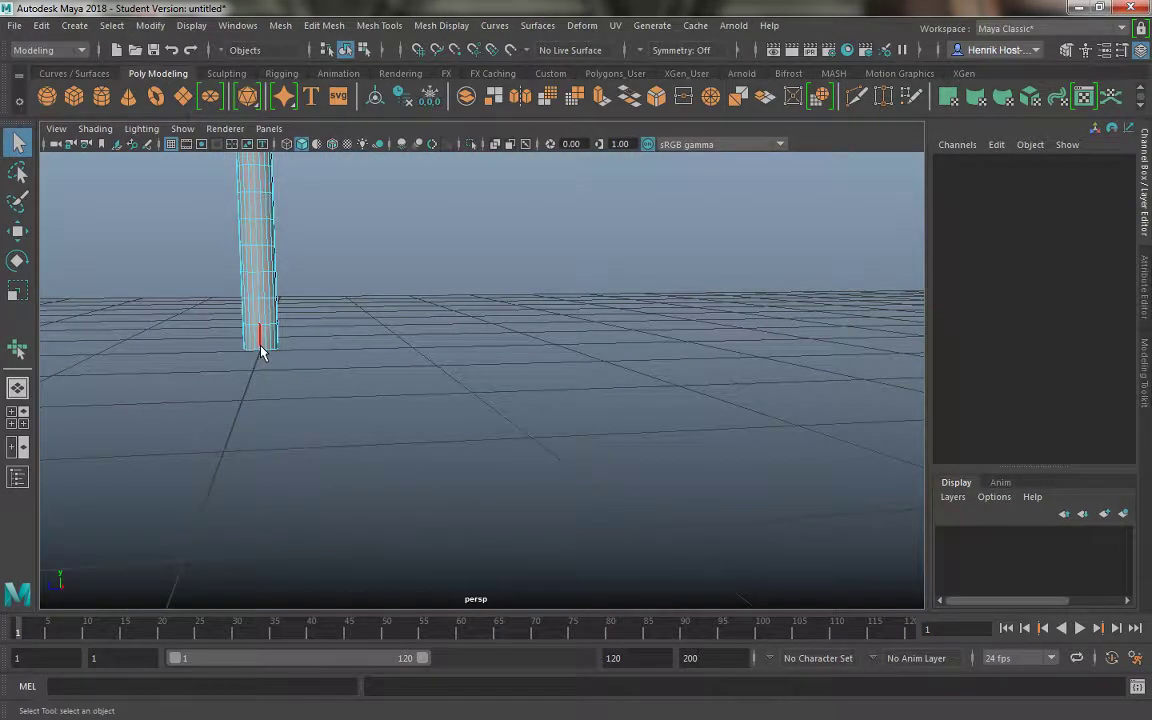
pyautogui.moveTo(296, 429)
pyautogui.keyDown('alt'); pyautogui.mouseDown()
pyautogui.moveTo(291, 404)
pyautogui.moveTo(285, 497)
pyautogui.moveTo(303, 231)
pyautogui.moveTo(351, 202)
pyautogui.moveTo(445, 208)
pyautogui.moveTo(373, 532)
pyautogui.moveTo(350, 490)
pyautogui.moveTo(504, 584)
pyautogui.moveTo(360, 418)
pyautogui.mouseUp(); pyautogui.keyUp('alt')
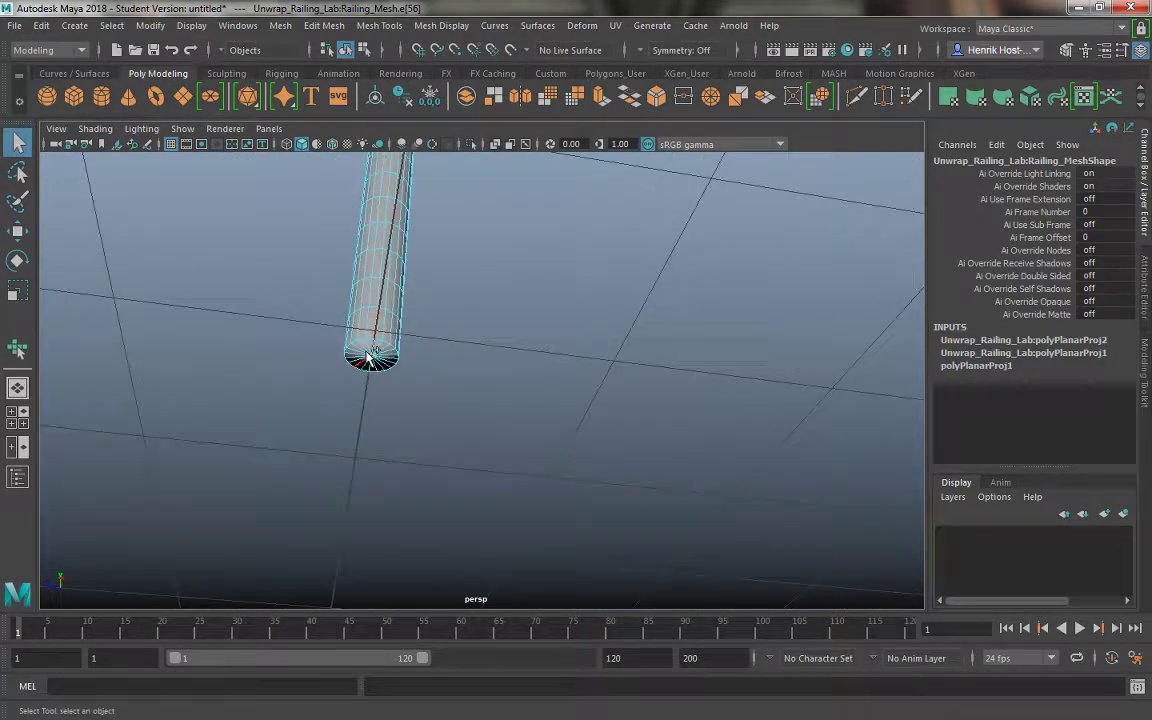
pyautogui.moveTo(376, 350)
pyautogui.keyDown('alt'); pyautogui.mouseDown()
pyautogui.moveTo(347, 301)
pyautogui.moveTo(411, 501)
pyautogui.moveTo(329, 432)
pyautogui.moveTo(415, 347)
pyautogui.moveTo(337, 424)
pyautogui.moveTo(350, 404)
pyautogui.moveTo(329, 347)
pyautogui.moveTo(358, 370)
pyautogui.moveTo(468, 380)
pyautogui.moveTo(507, 398)
pyautogui.mouseUp(); pyautogui.keyUp('alt')
pyautogui.keyDown('alt'); pyautogui.moveTo(507, 398); pyautogui.dragTo(643, 255, button='middle'); pyautogui.keyUp('alt')
pyautogui.moveTo(643, 255)
pyautogui.keyDown('alt'); pyautogui.mouseDown()
pyautogui.moveTo(417, 373)
pyautogui.moveTo(643, 597)
pyautogui.moveTo(342, 522)
pyautogui.moveTo(369, 544)
pyautogui.mouseUp(); pyautogui.keyUp('alt')
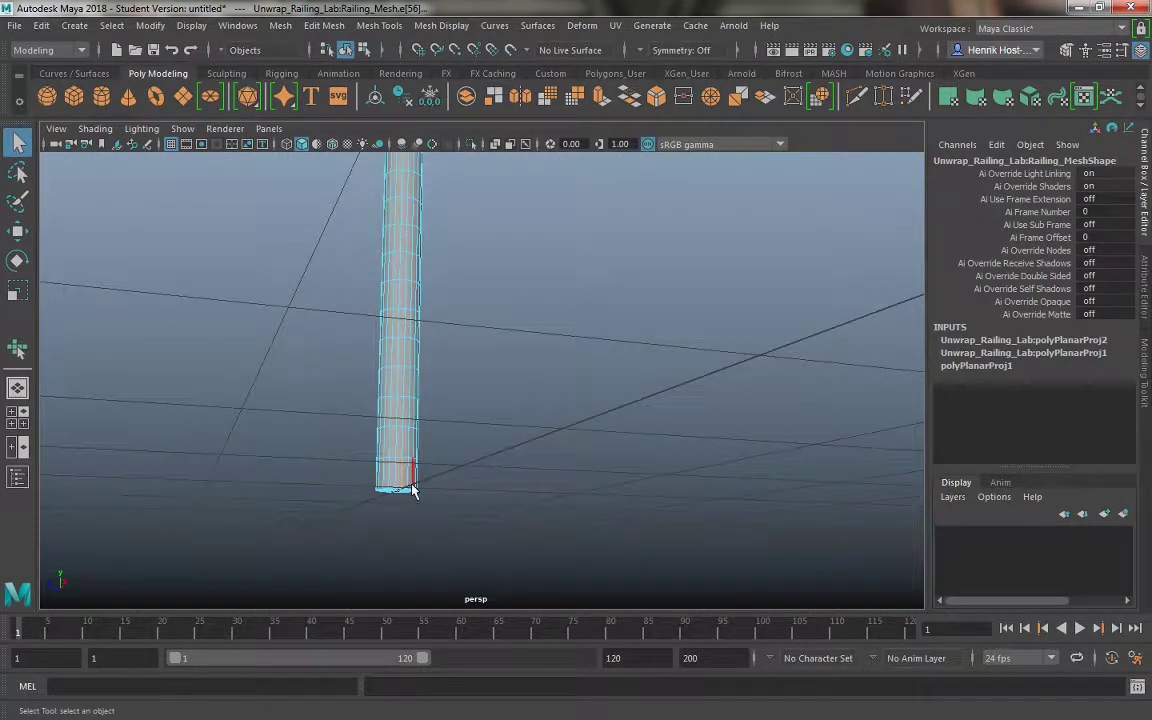
pyautogui.keyDown('alt'); pyautogui.moveTo(403, 488); pyautogui.dragTo(401, 501); pyautogui.keyUp('alt')
pyautogui.keyDown('alt'); pyautogui.moveTo(401, 501); pyautogui.dragTo(432, 519, button='right'); pyautogui.keyUp('alt')
pyautogui.keyDown('alt'); pyautogui.moveTo(432, 519); pyautogui.dragTo(416, 190); pyautogui.keyUp('alt')
pyautogui.keyDown('alt'); pyautogui.moveTo(416, 190); pyautogui.dragTo(466, 489, button='right'); pyautogui.keyUp('alt')
pyautogui.moveTo(466, 489)
pyautogui.keyDown('alt'); pyautogui.mouseDown()
pyautogui.moveTo(483, 352)
pyautogui.moveTo(405, 483)
pyautogui.mouseUp(); pyautogui.keyUp('alt')
pyautogui.moveTo(451, 535)
pyautogui.keyDown('alt'); pyautogui.mouseDown()
pyautogui.moveTo(517, 378)
pyautogui.moveTo(365, 180)
pyautogui.moveTo(440, 417)
pyautogui.moveTo(401, 420)
pyautogui.moveTo(496, 545)
pyautogui.moveTo(394, 465)
pyautogui.moveTo(467, 464)
pyautogui.mouseUp(); pyautogui.keyUp('alt')
pyautogui.press('f')
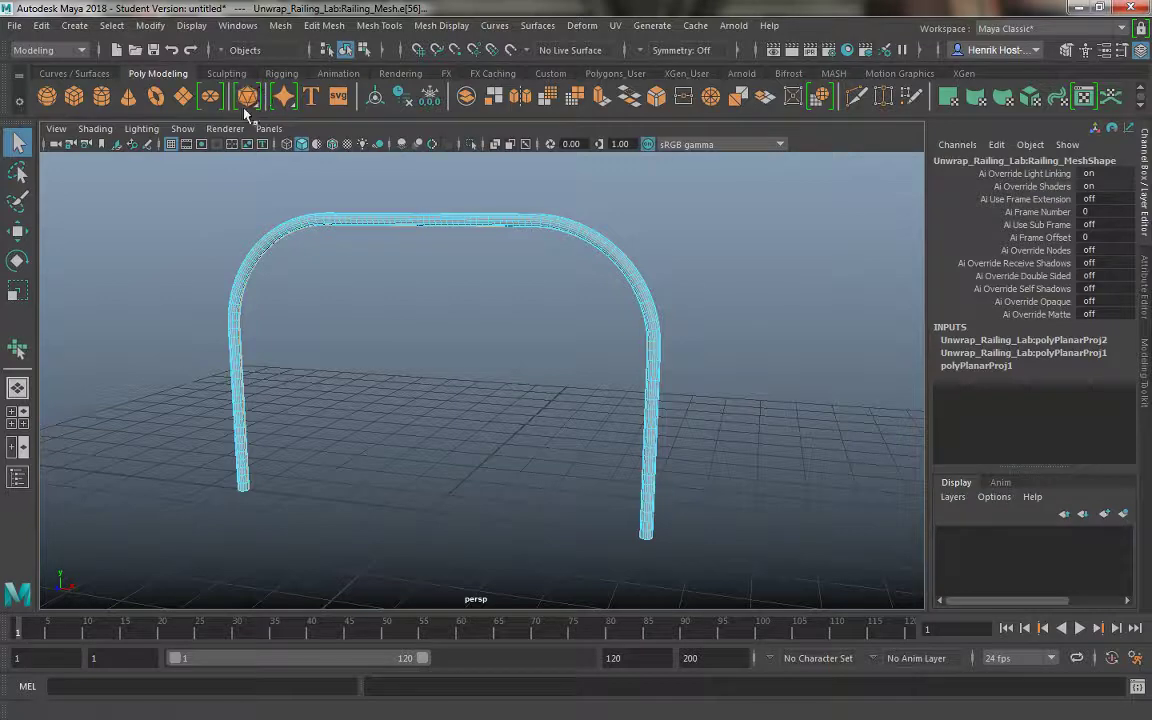
pyautogui.click(268, 128)
pyautogui.moveTo(301, 260)
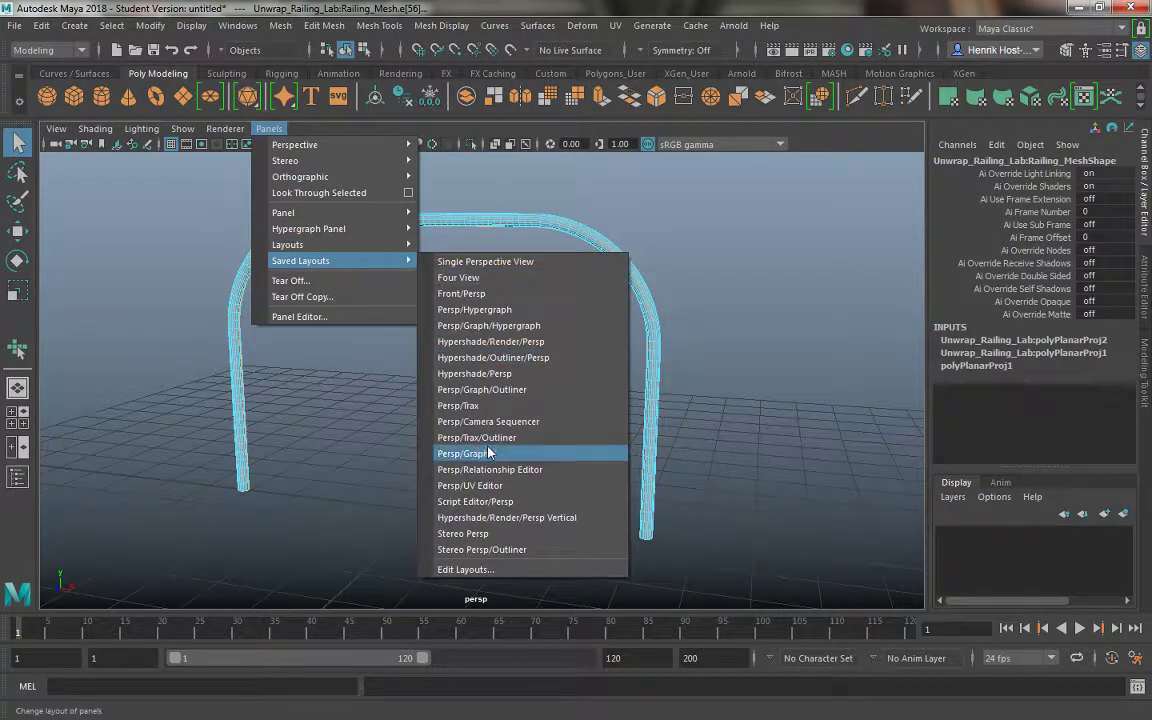
# Show the Persp/UV Editor layout and cut the UVs along the seam edge.
pyautogui.click(470, 485)
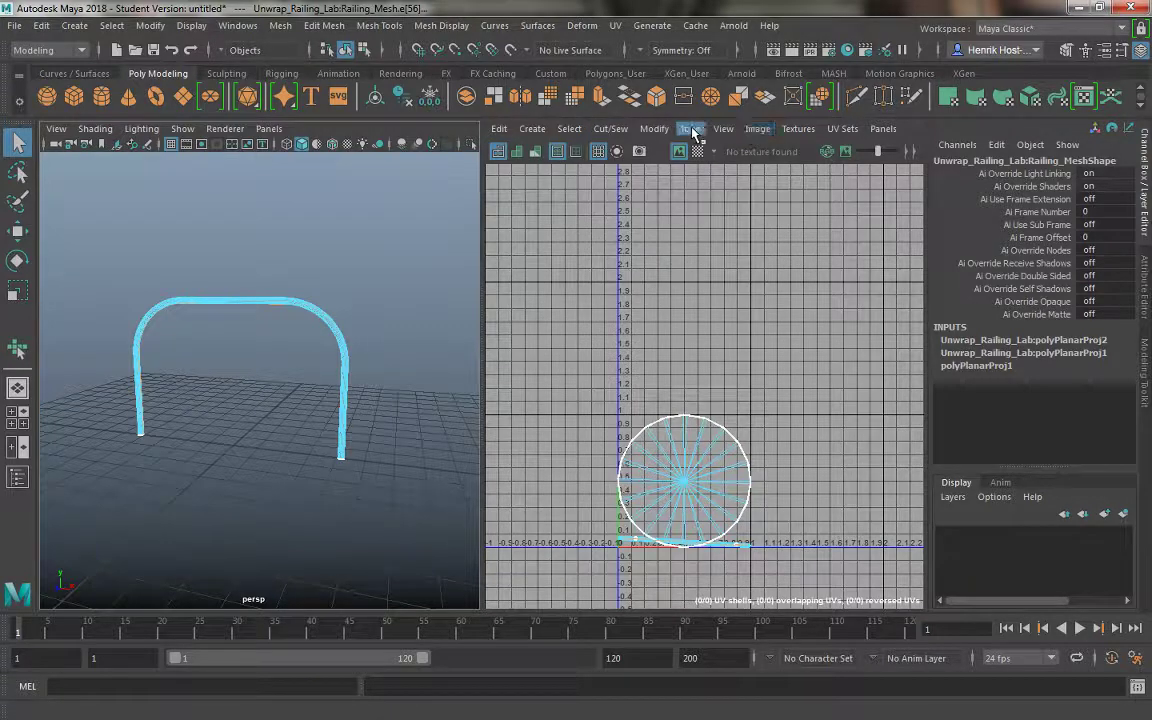
pyautogui.click(618, 131)
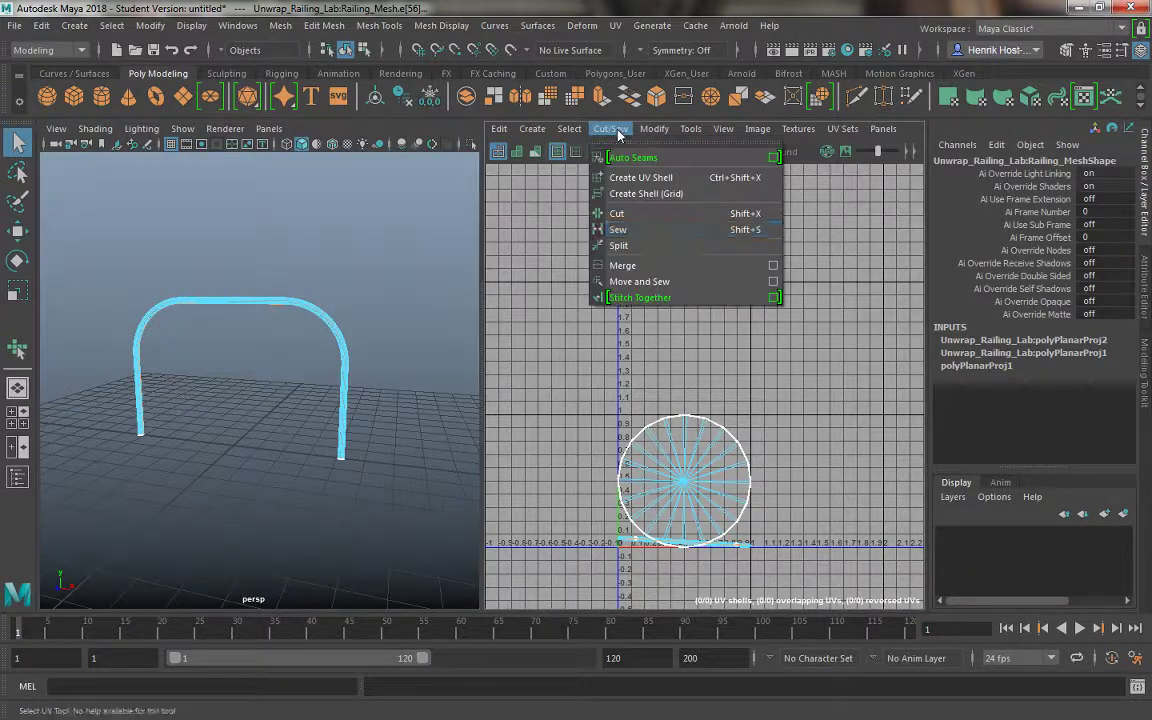
pyautogui.click(635, 213)
pyautogui.keyDown('alt'); pyautogui.moveTo(630, 406); pyautogui.dragTo(610, 282, button='middle'); pyautogui.keyUp('alt')
pyautogui.scroll(3, 610, 282)
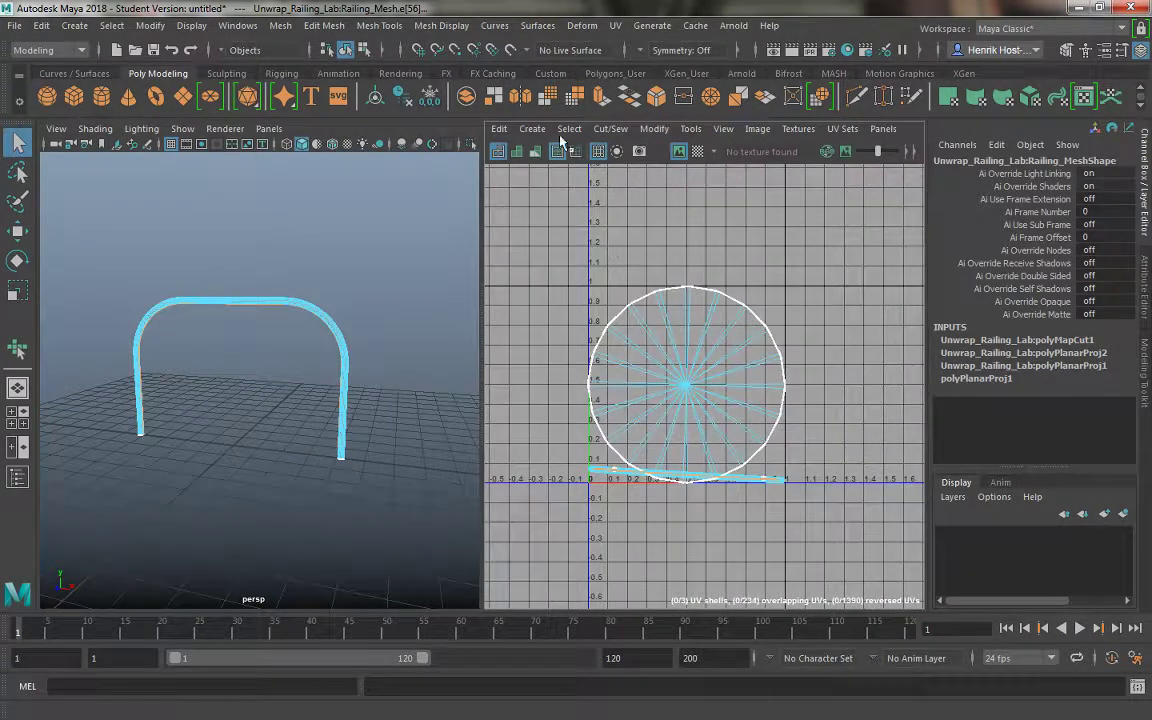
# Use Move UV Shell to place the two cap shells in the upper-right and upper-left corners.
pyautogui.click(689, 129)
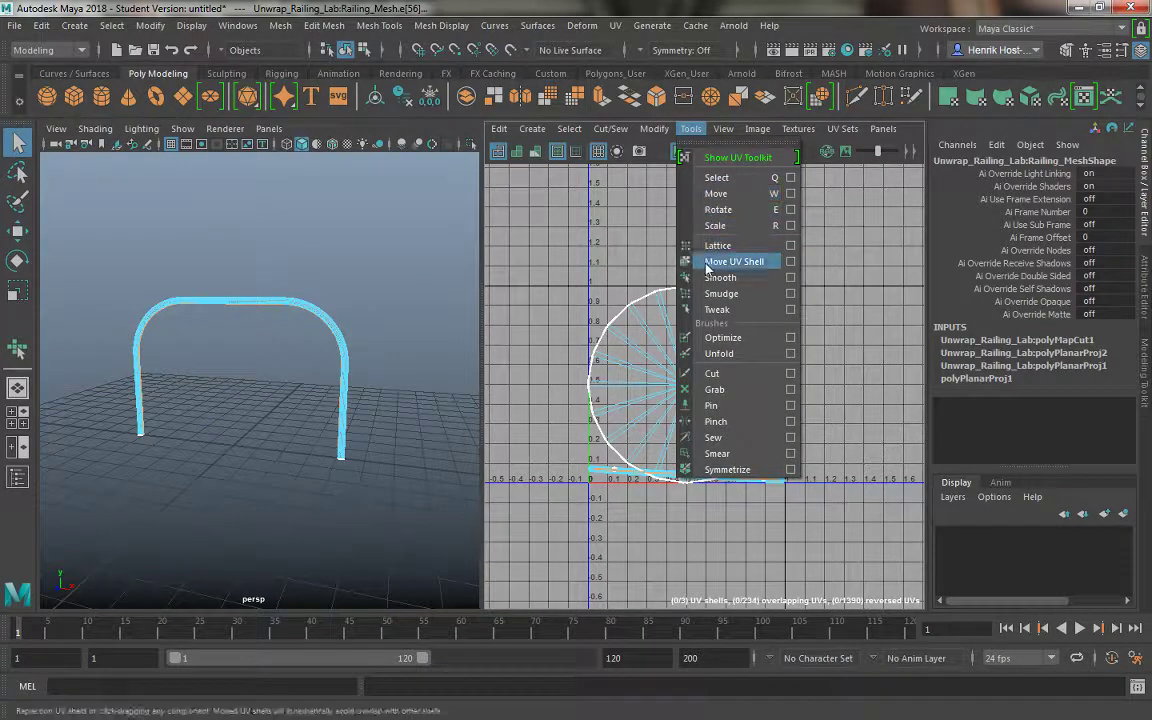
pyautogui.click(735, 261)
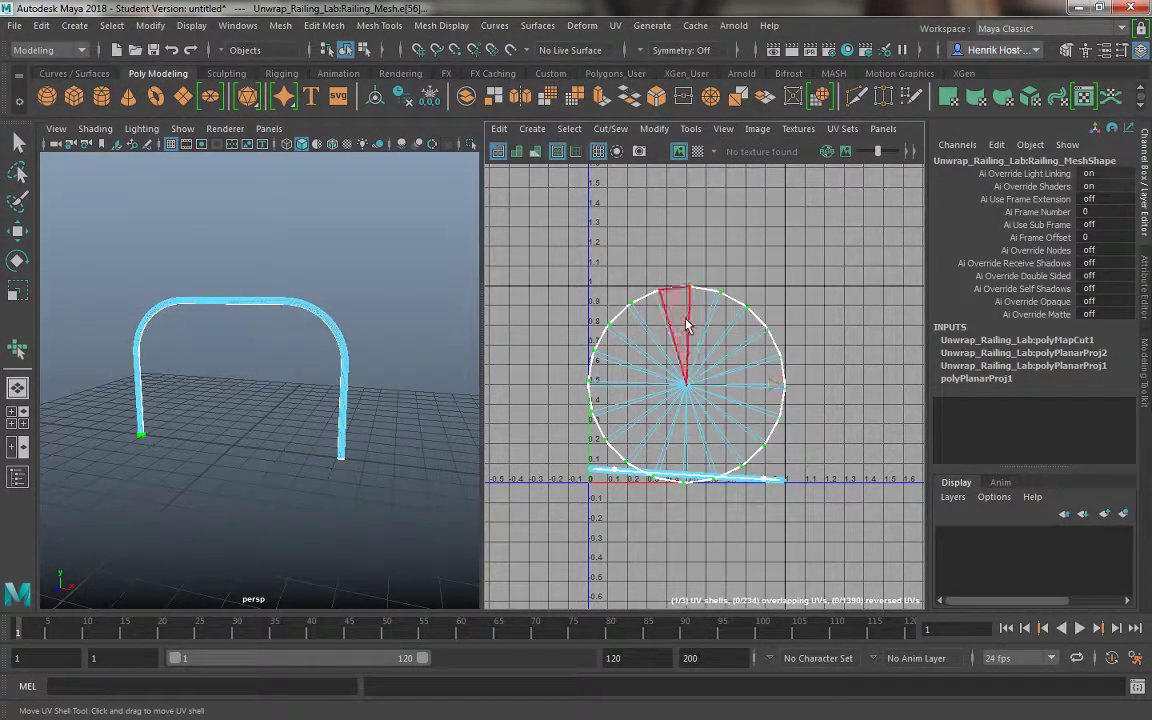
pyautogui.click(689, 372)
pyautogui.moveTo(698, 376); pyautogui.dragTo(834, 183)
pyautogui.click(694, 345)
pyautogui.moveTo(688, 384); pyautogui.dragTo(518, 190)
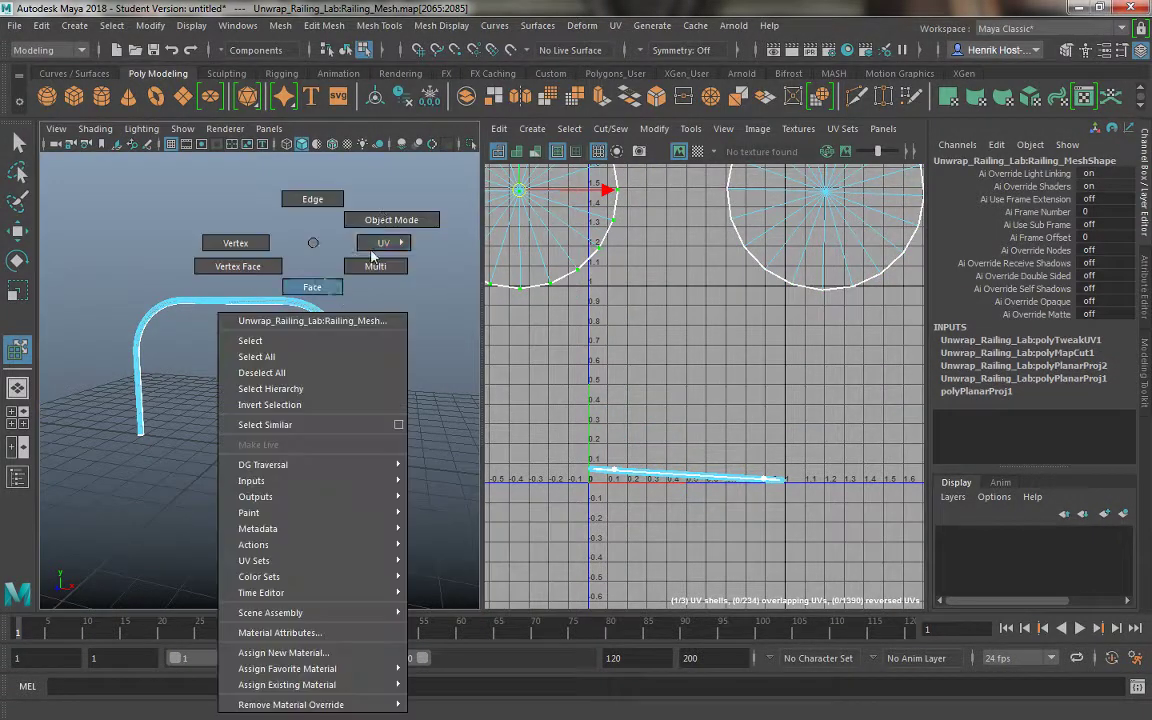
# Assign the railing a new Lambert material and map a Checker texture to its Color.
pyautogui.moveTo(312, 318); pyautogui.dragTo(384, 220, button='right')
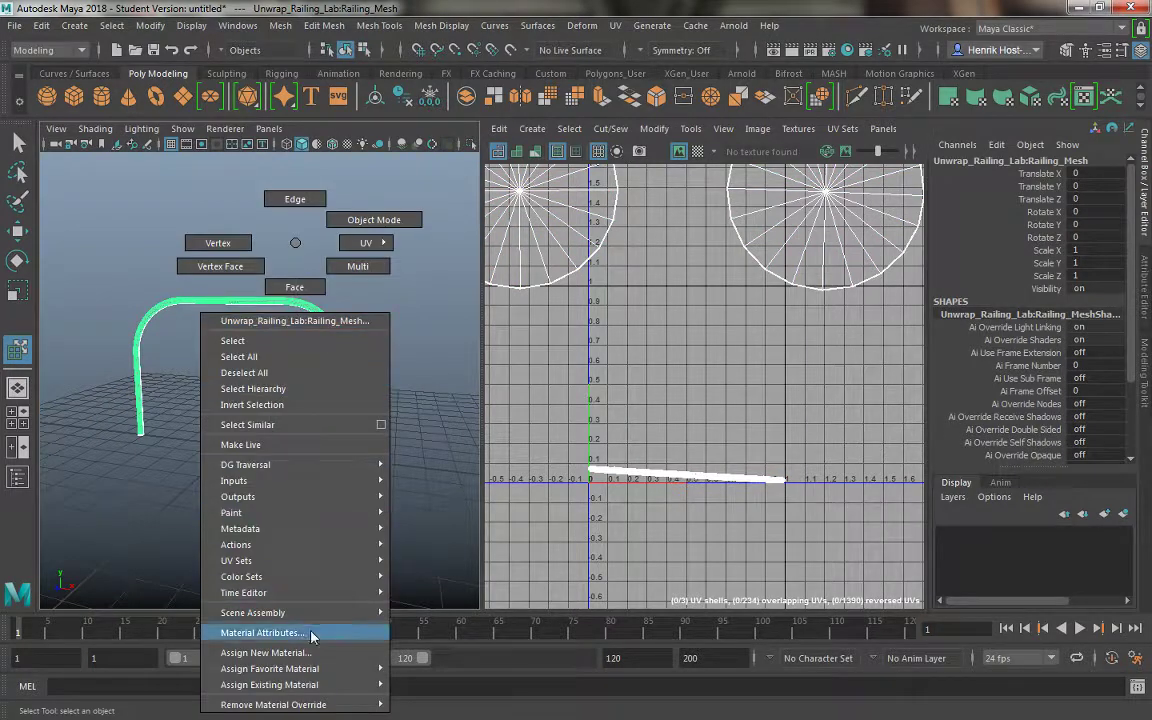
pyautogui.moveTo(295, 310); pyautogui.dragTo(296, 653, button='right')
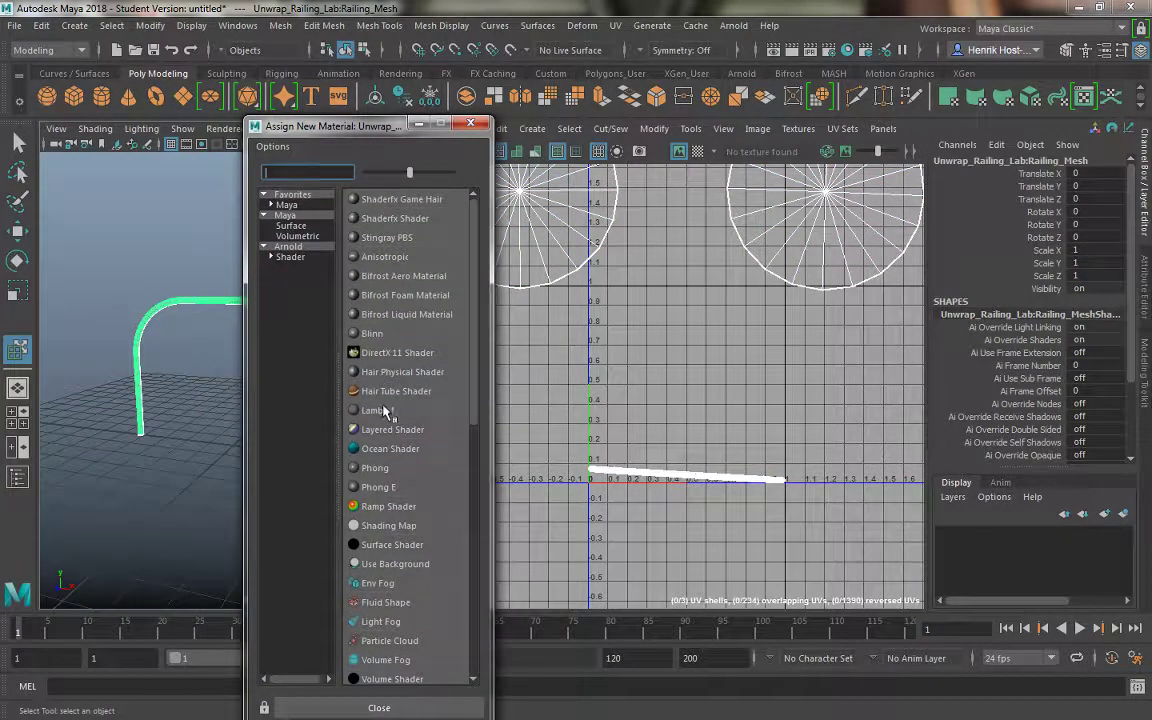
pyautogui.click(384, 410)
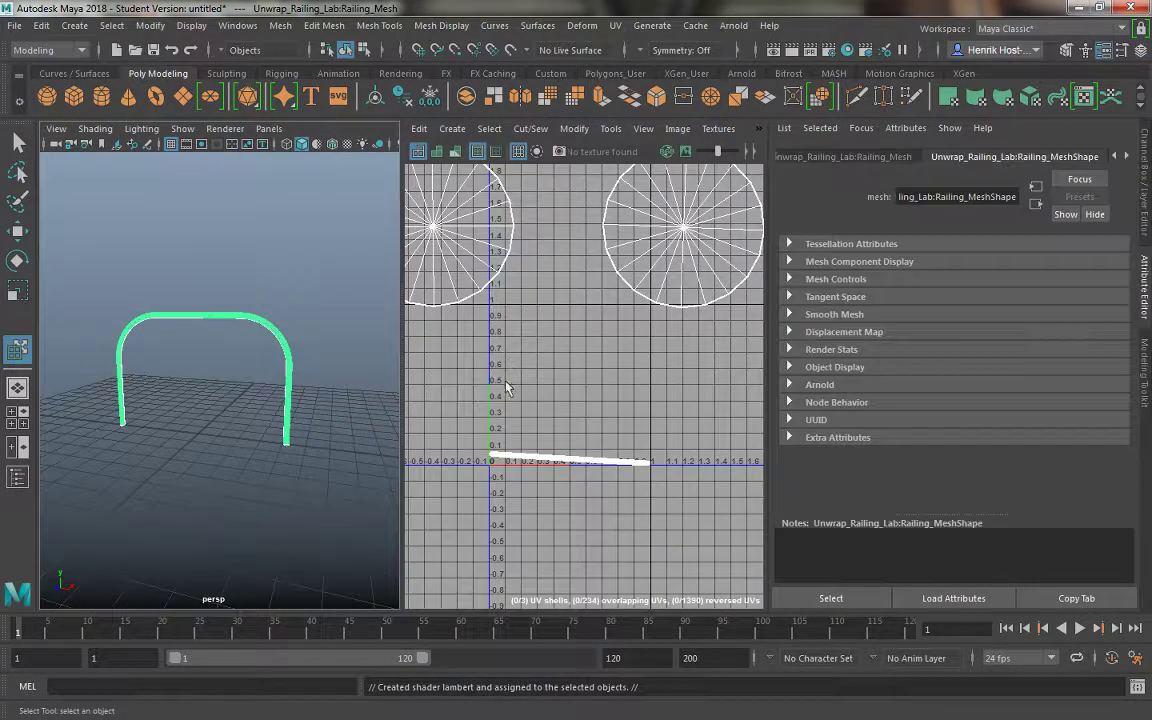
pyautogui.rightClick(1016, 150)
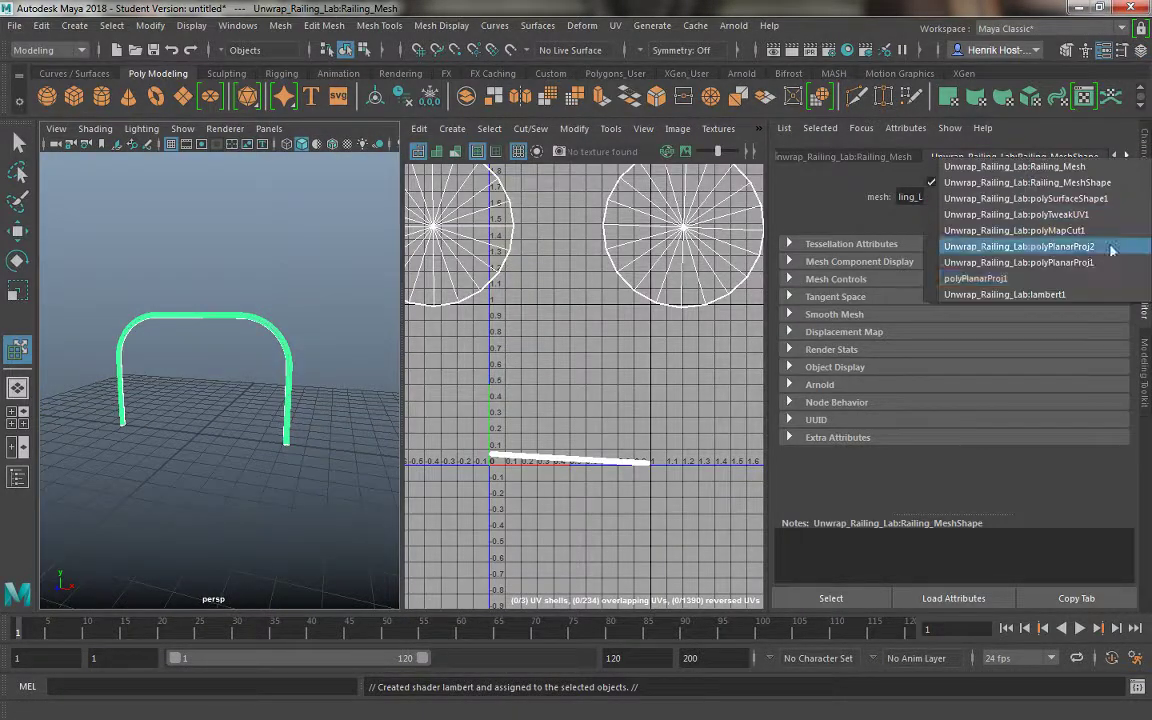
pyautogui.click(1050, 296)
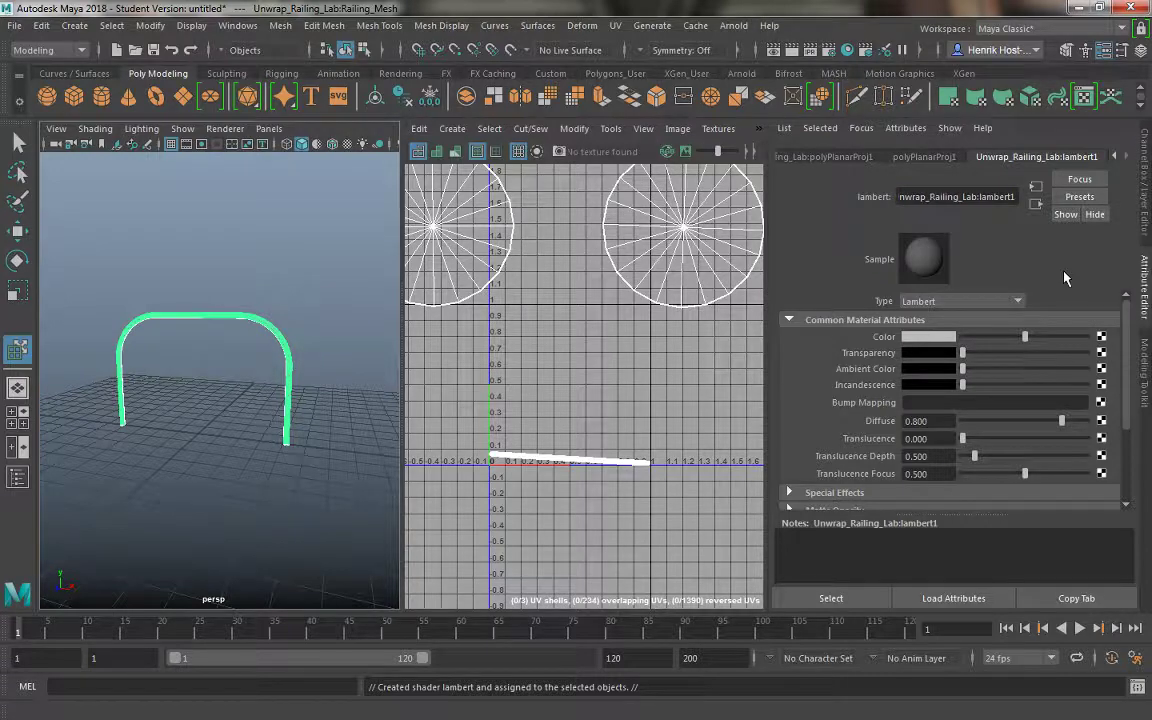
pyautogui.click(1101, 336)
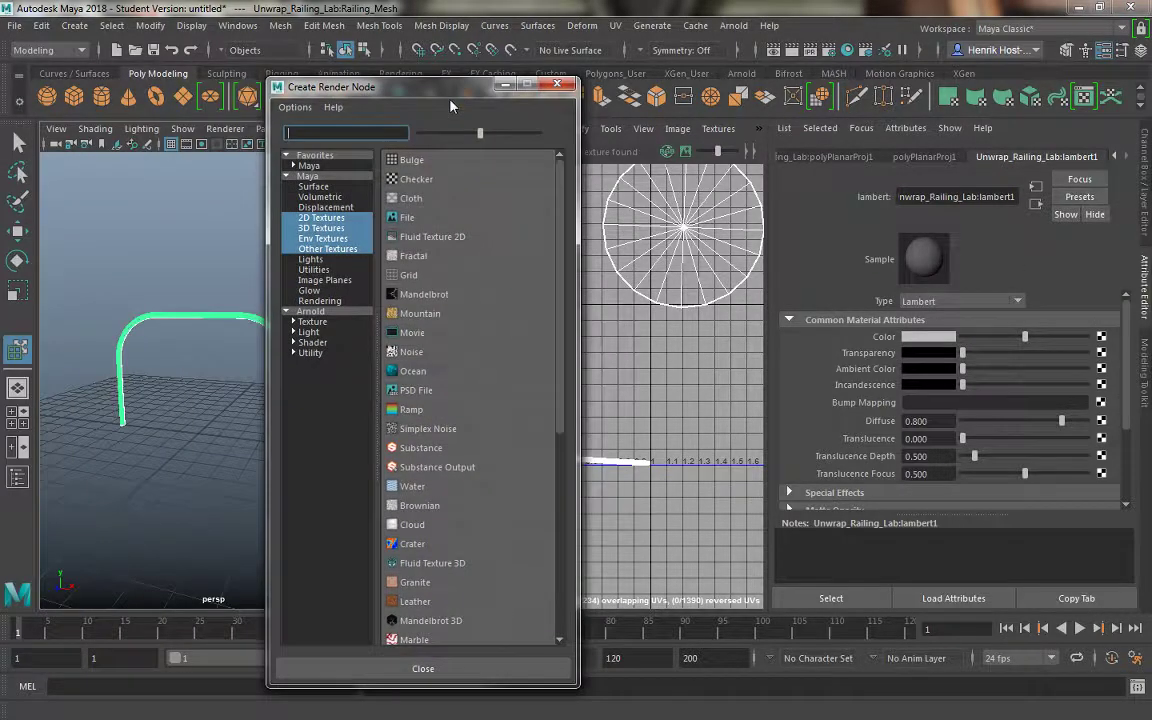
pyautogui.click(410, 181)
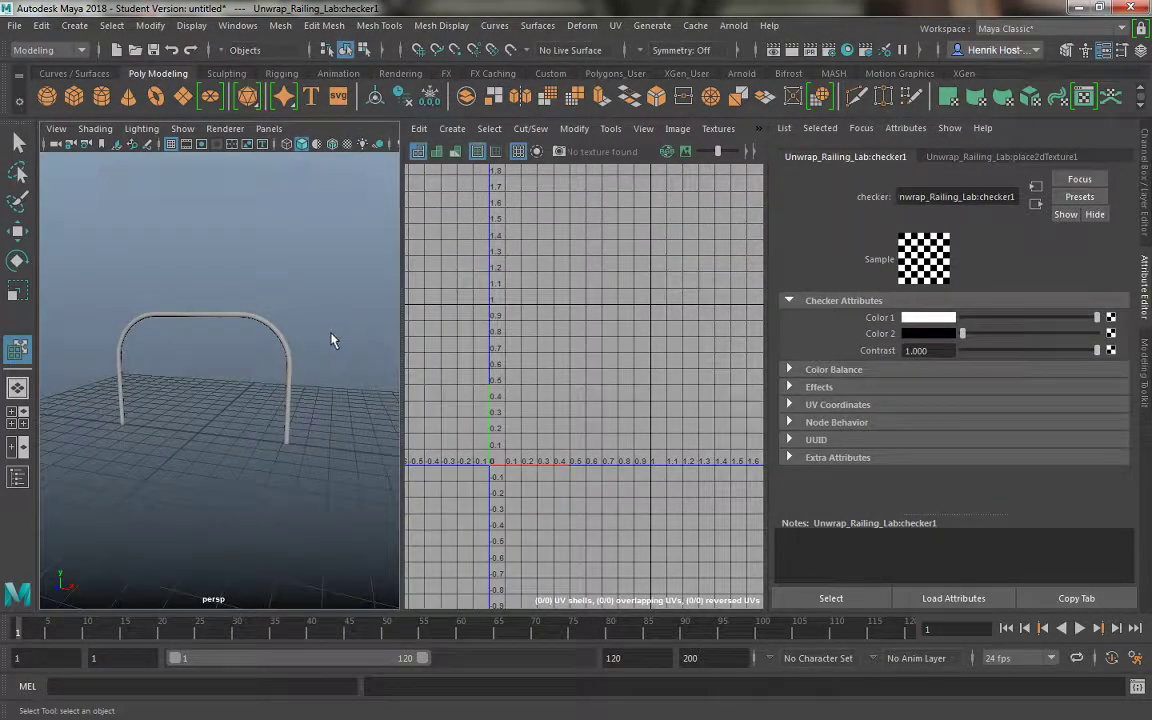
# Show textures in the viewport, select the railing, and turn on UV Shaded.
pyautogui.press('6')
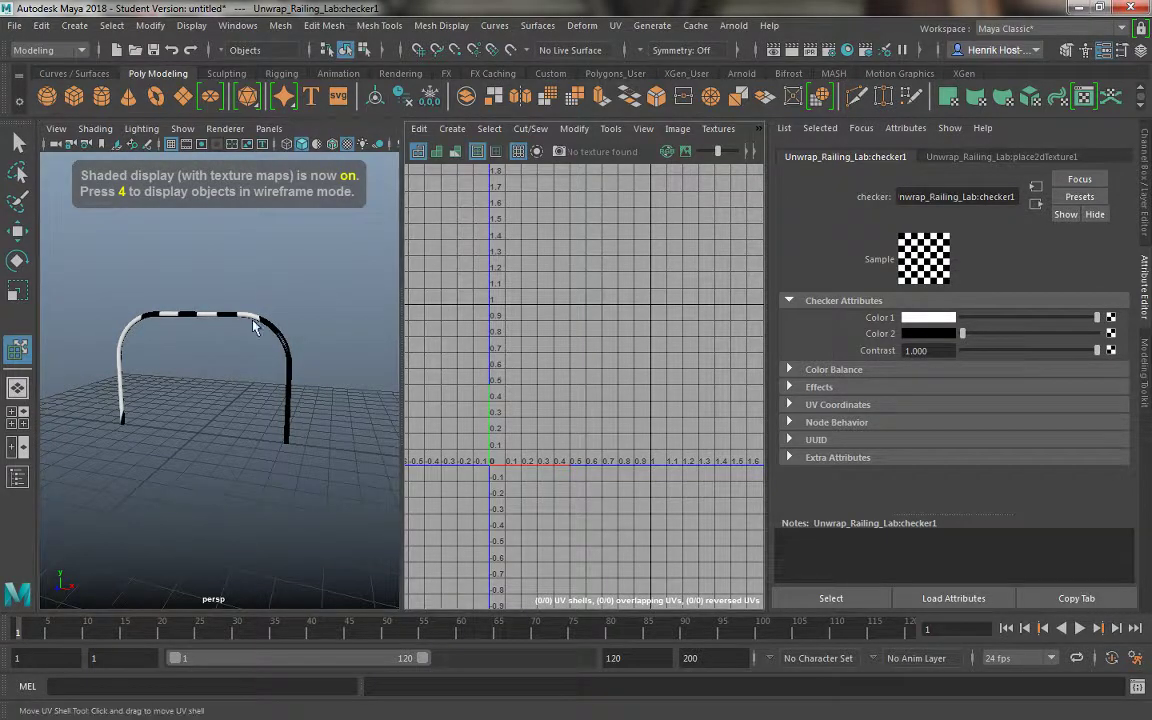
pyautogui.press('q')
pyautogui.click(289, 322)
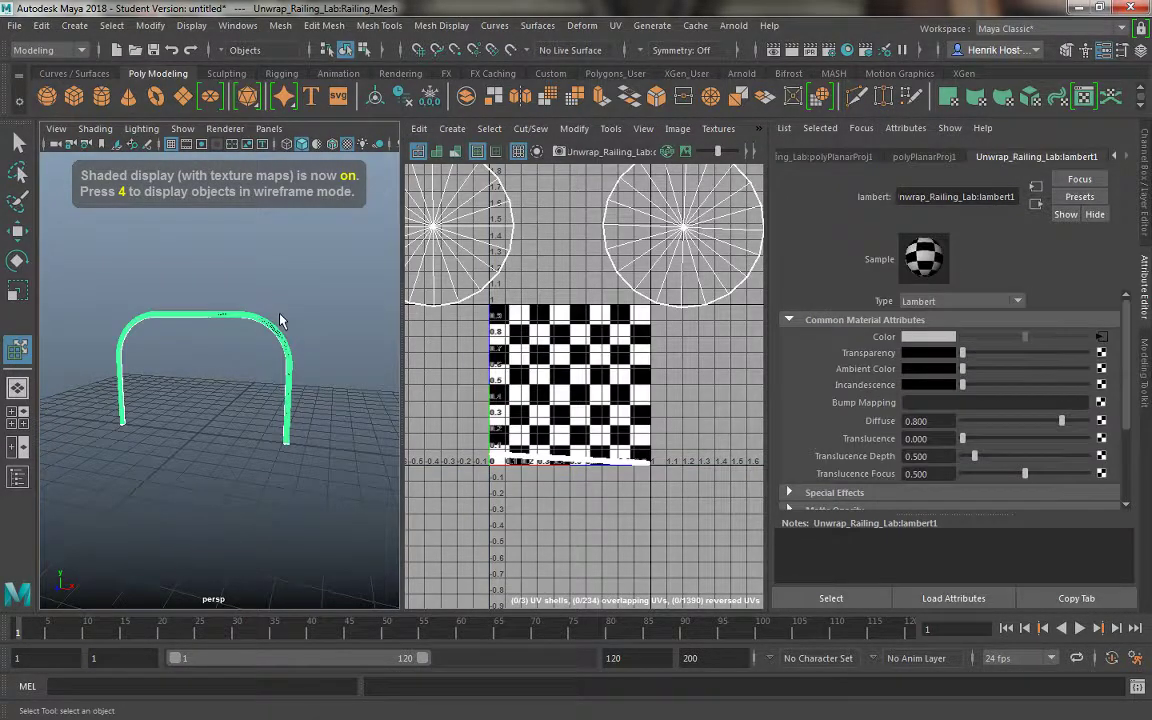
pyautogui.keyDown('alt'); pyautogui.moveTo(509, 409); pyautogui.dragTo(579, 366, button='middle'); pyautogui.keyUp('alt')
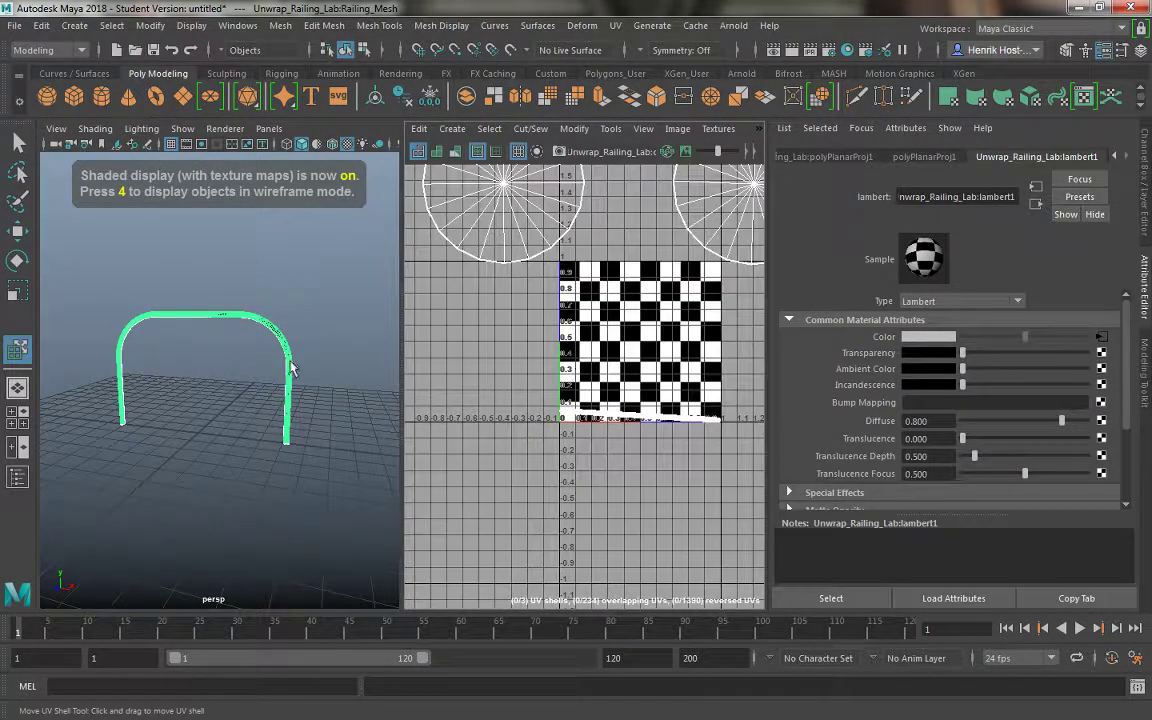
pyautogui.keyDown('alt'); pyautogui.moveTo(500, 250); pyautogui.dragTo(468, 245, button='middle'); pyautogui.keyUp('alt')
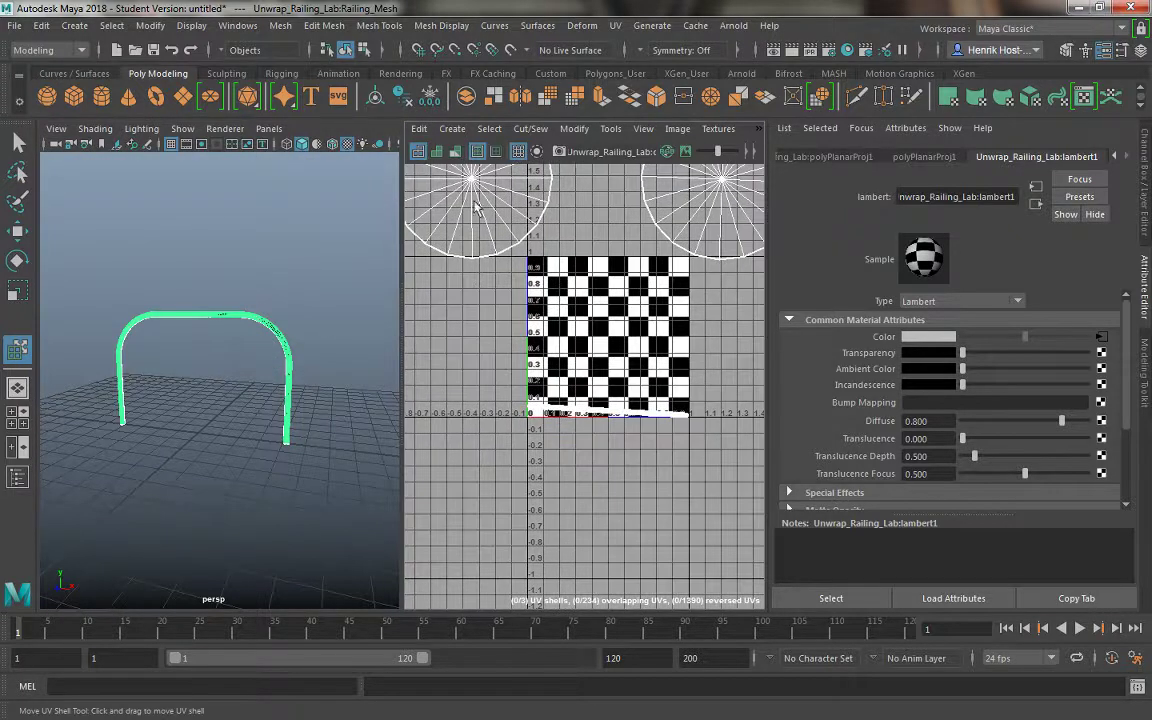
pyautogui.click(440, 147)
# Maximize the UV Editor and zoom to frame the railing's UV strip.
pyautogui.scroll(5, 600, 400)
pyautogui.scroll(2, 600, 400)
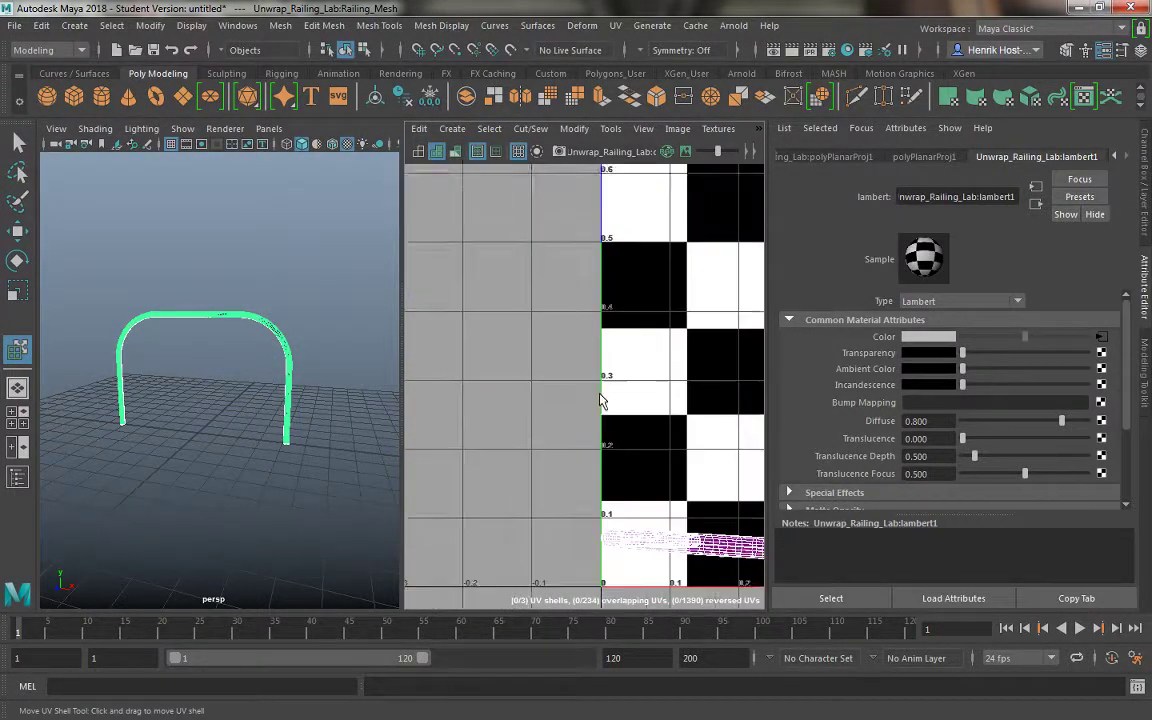
pyautogui.press('space')
pyautogui.scroll(-3, 511, 366)
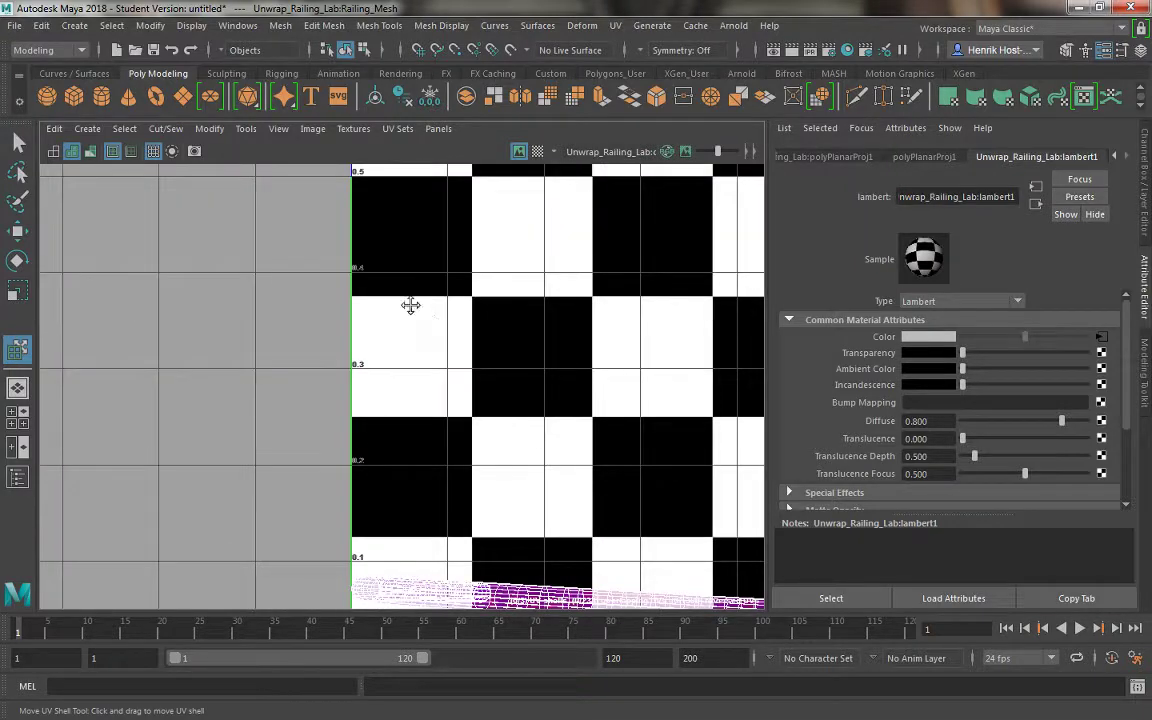
pyautogui.scroll(1, 432, 365)
pyautogui.scroll(-1, 391, 243)
pyautogui.keyDown('alt'); pyautogui.moveTo(391, 243); pyautogui.dragTo(399, 399, button='middle'); pyautogui.keyUp('alt')
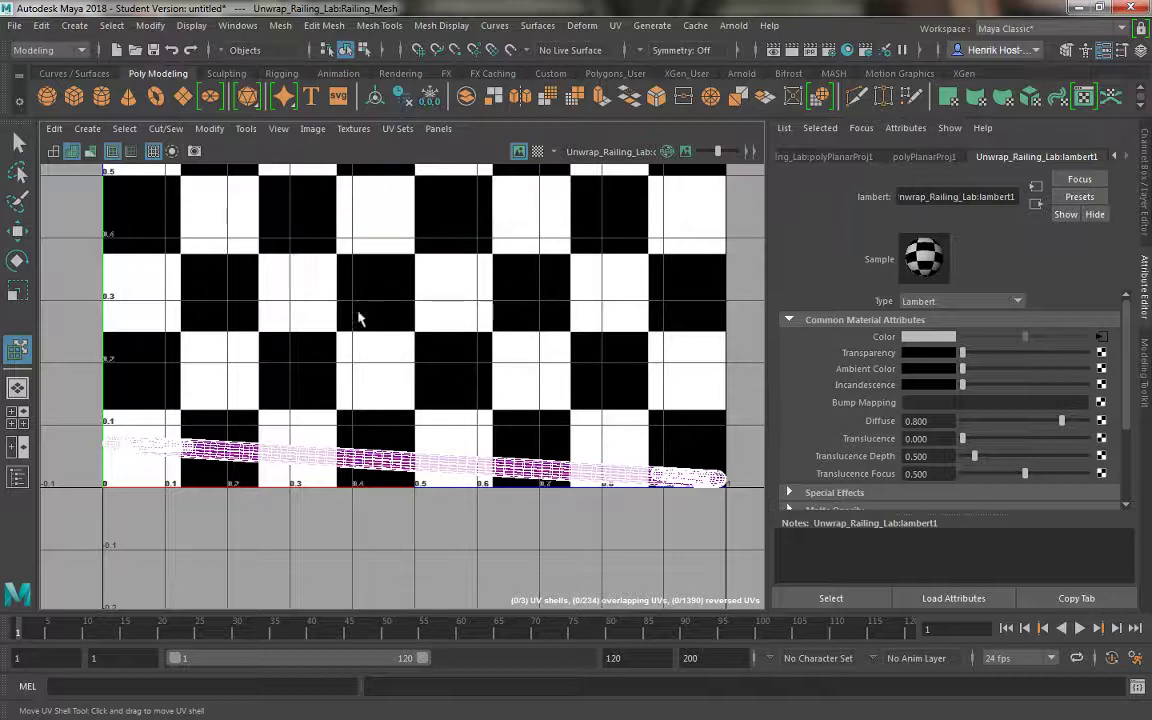
# Select the long railing UV shell with Move UV Shell and try the rotate and move manipulators.
pyautogui.click(318, 132)
pyautogui.click(353, 134)
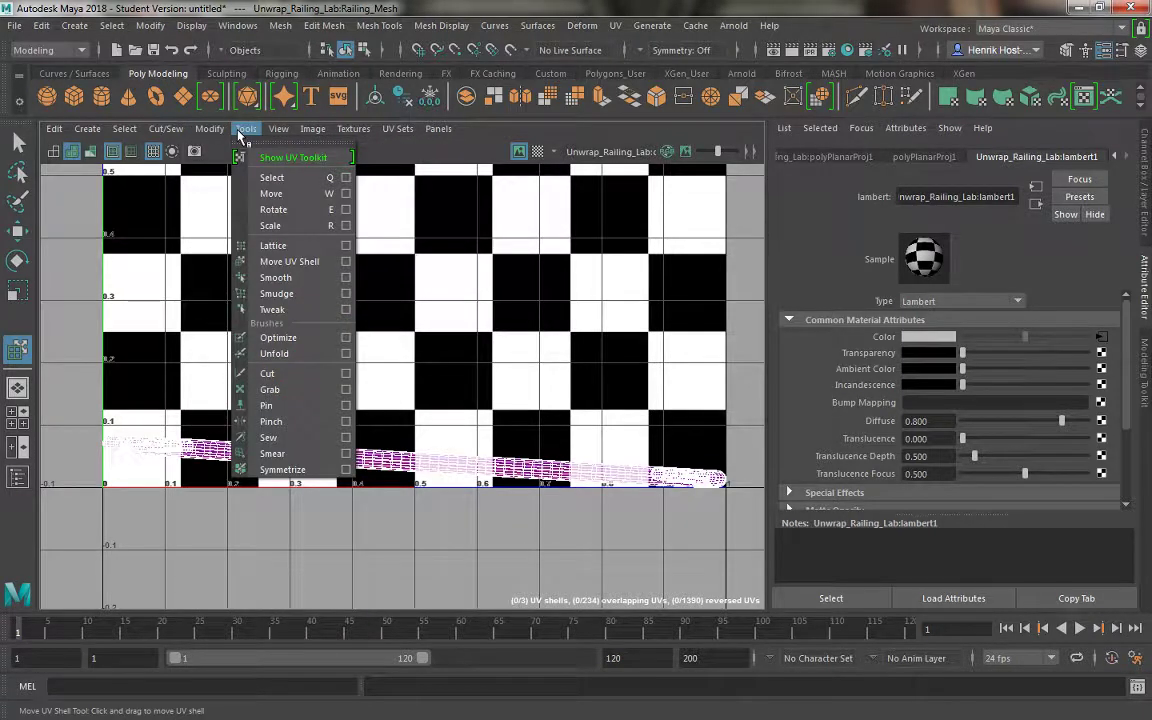
pyautogui.click(289, 261)
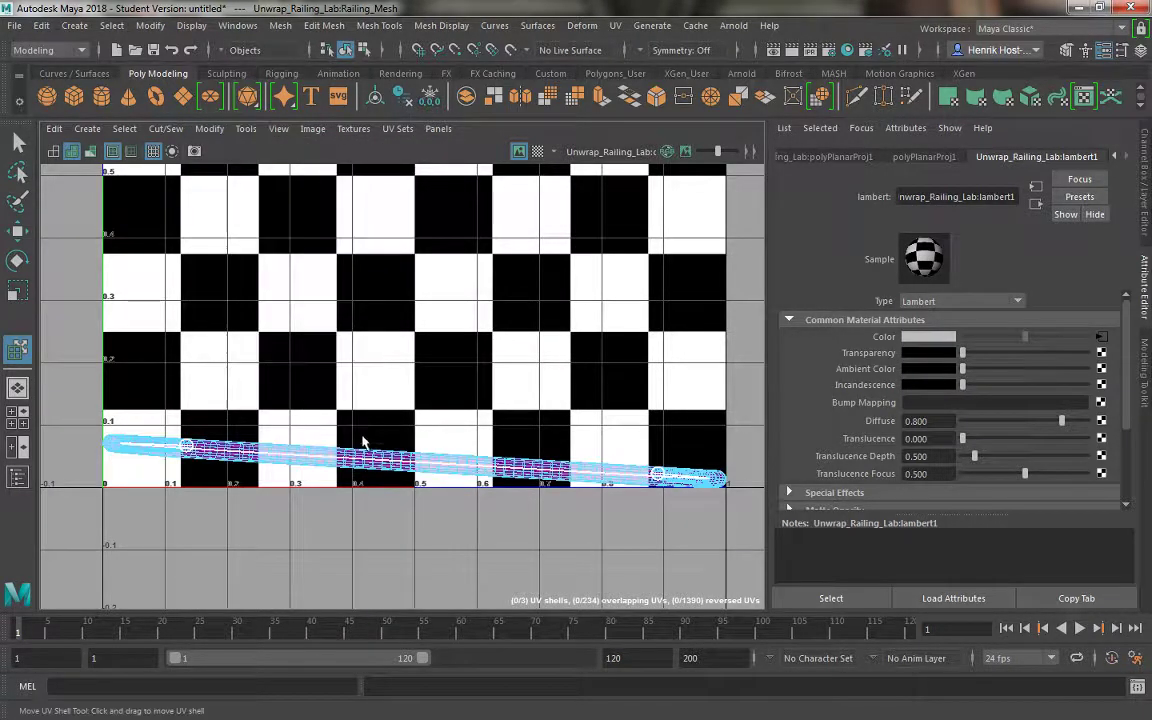
pyautogui.click(360, 455)
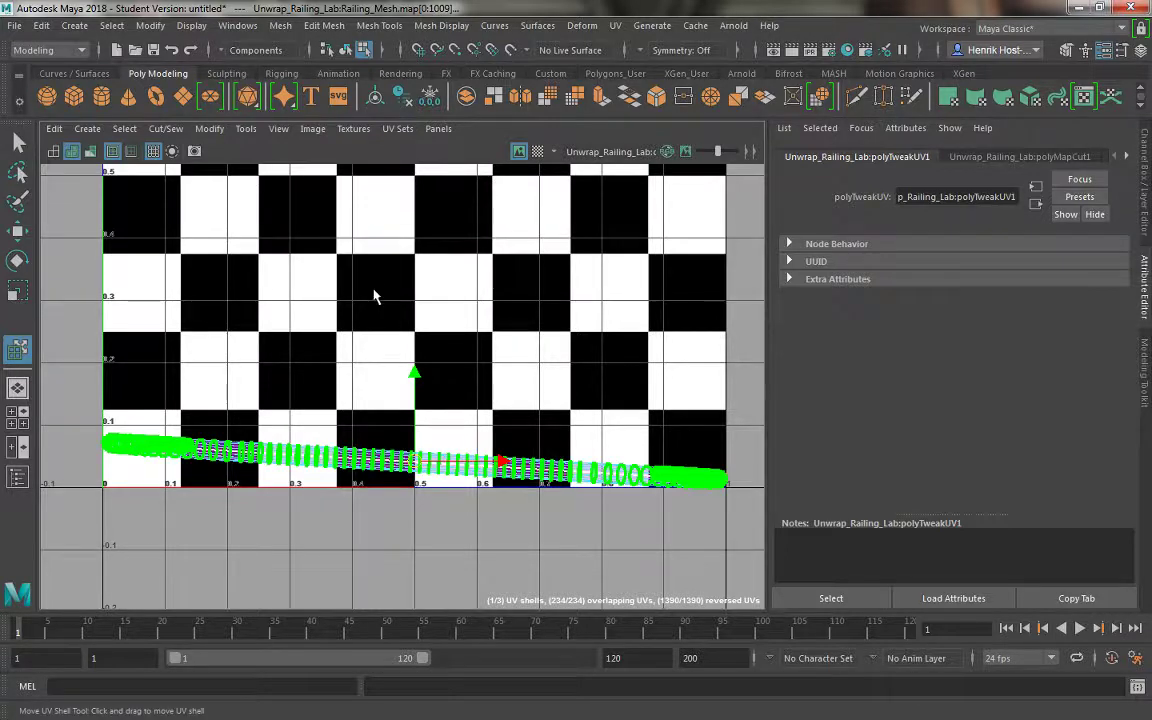
pyautogui.keyDown('alt'); pyautogui.moveTo(375, 295); pyautogui.dragTo(368, 278, button='middle'); pyautogui.keyUp('alt')
pyautogui.press('e')
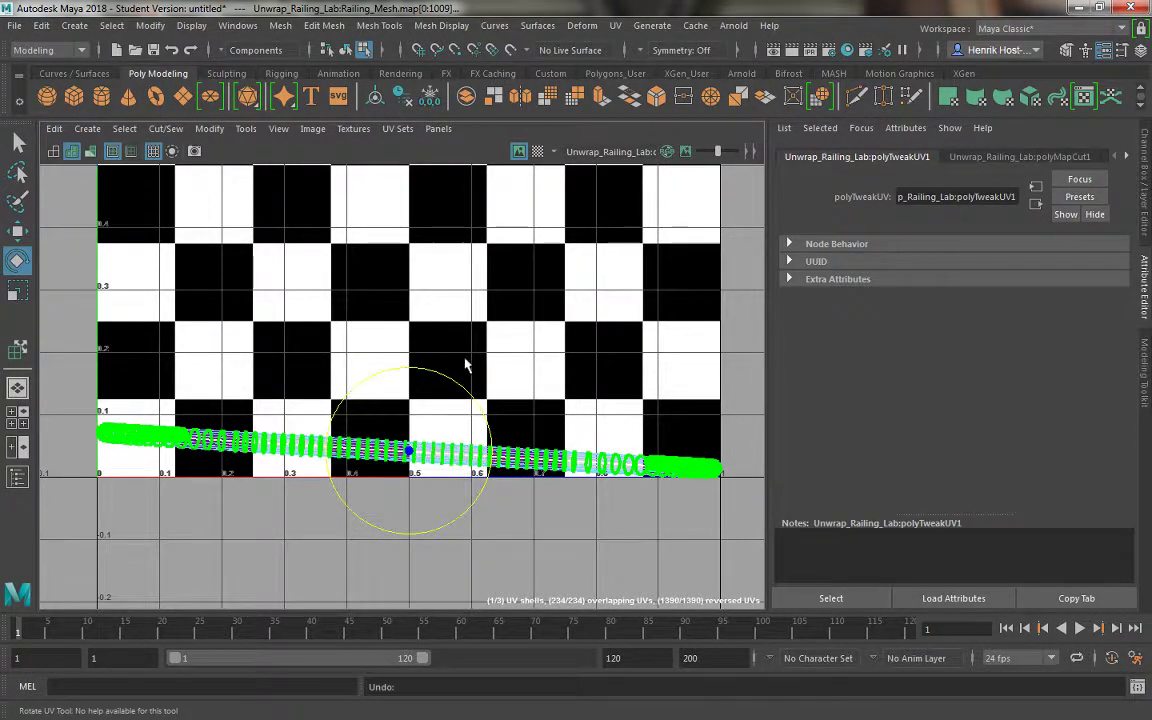
pyautogui.press('w')
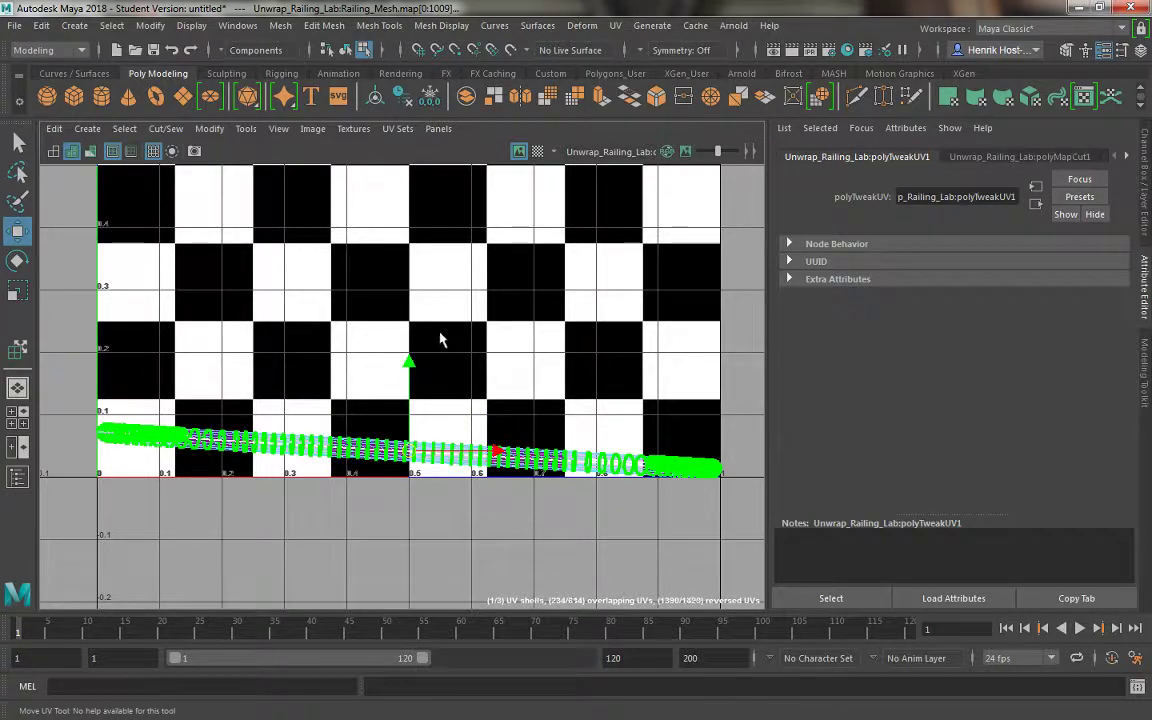
pyautogui.keyDown('alt'); pyautogui.moveTo(440, 340); pyautogui.dragTo(477, 295, button='middle'); pyautogui.keyUp('alt')
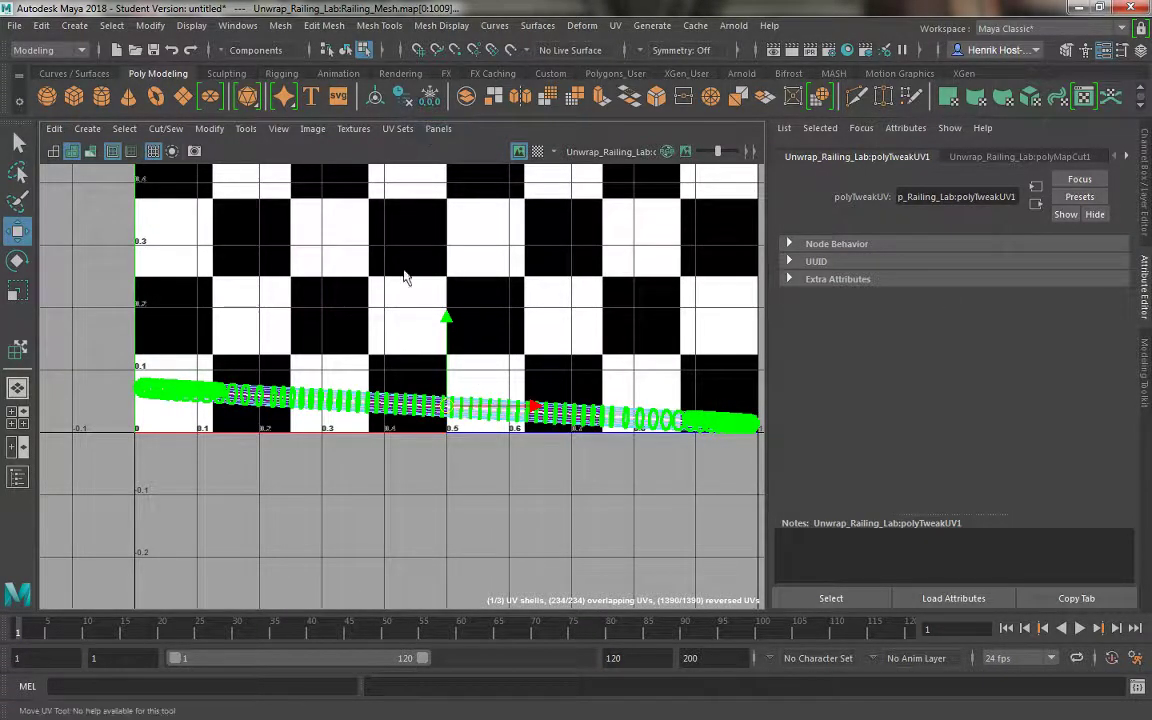
pyautogui.moveTo(404, 283)
pyautogui.keyDown('alt'); pyautogui.mouseDown(button='middle')
pyautogui.moveTo(386, 275)
pyautogui.moveTo(373, 290)
pyautogui.mouseUp(button='middle'); pyautogui.keyUp('alt')
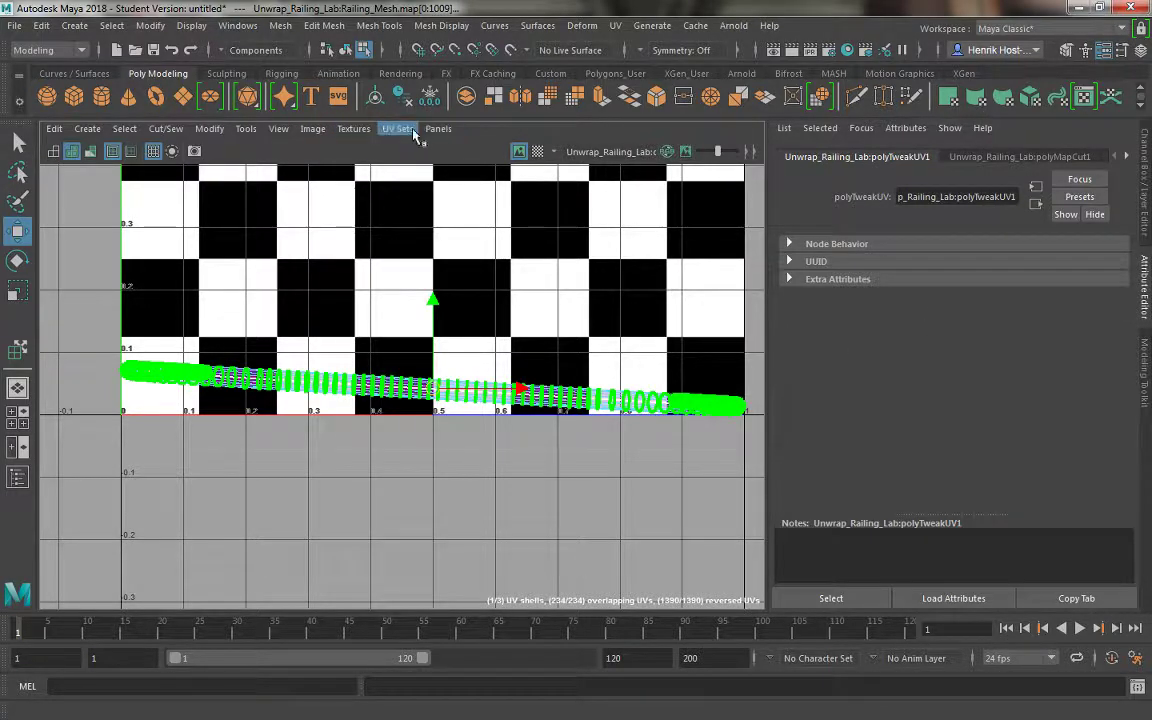
# Open the UV Toolkit, expand Unfold, and trial an Unfold on the railing shell.
pyautogui.click(246, 129)
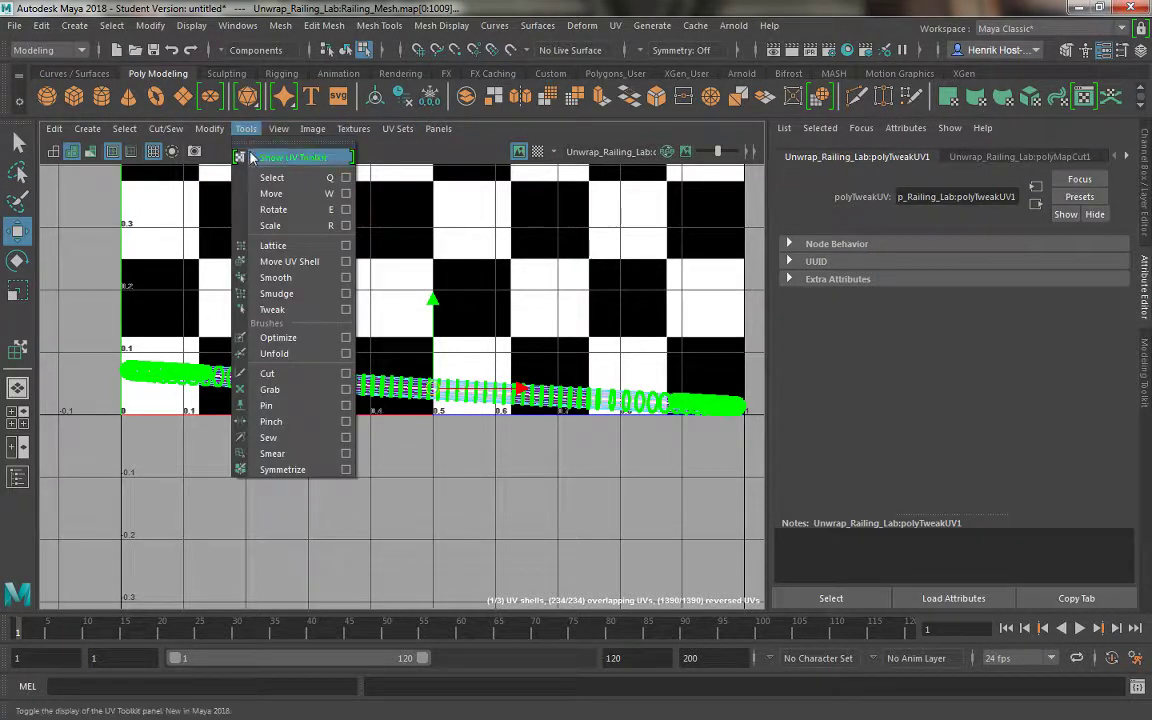
pyautogui.click(251, 157)
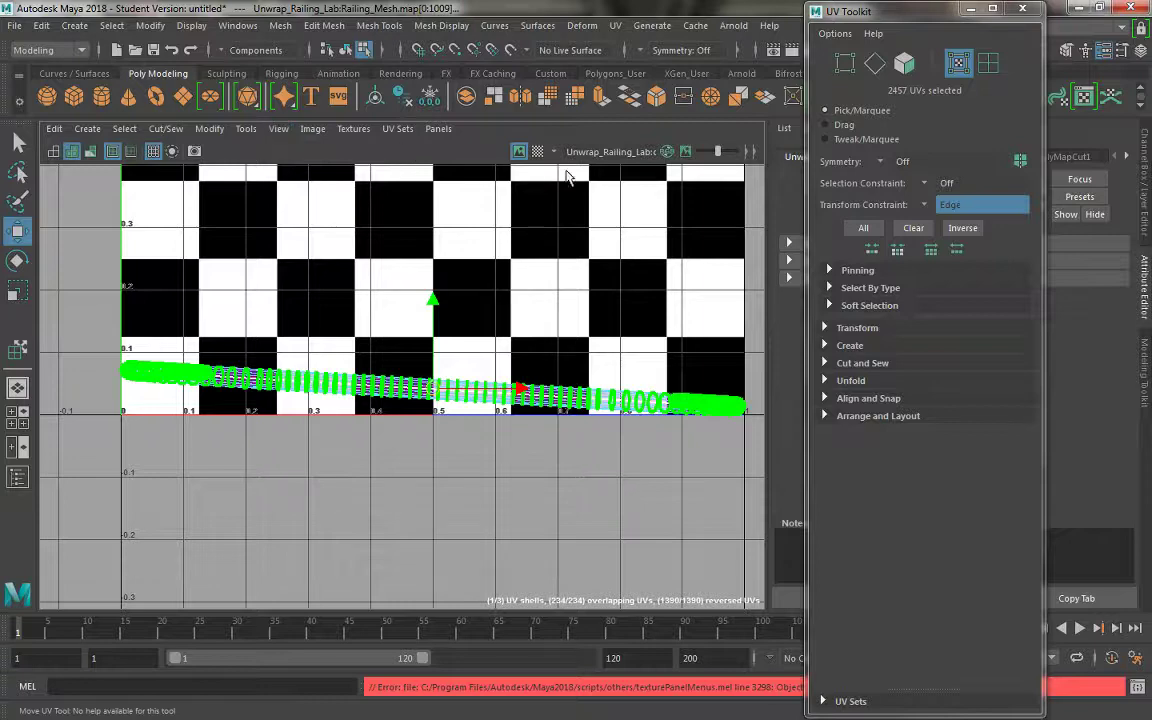
pyautogui.click(868, 380)
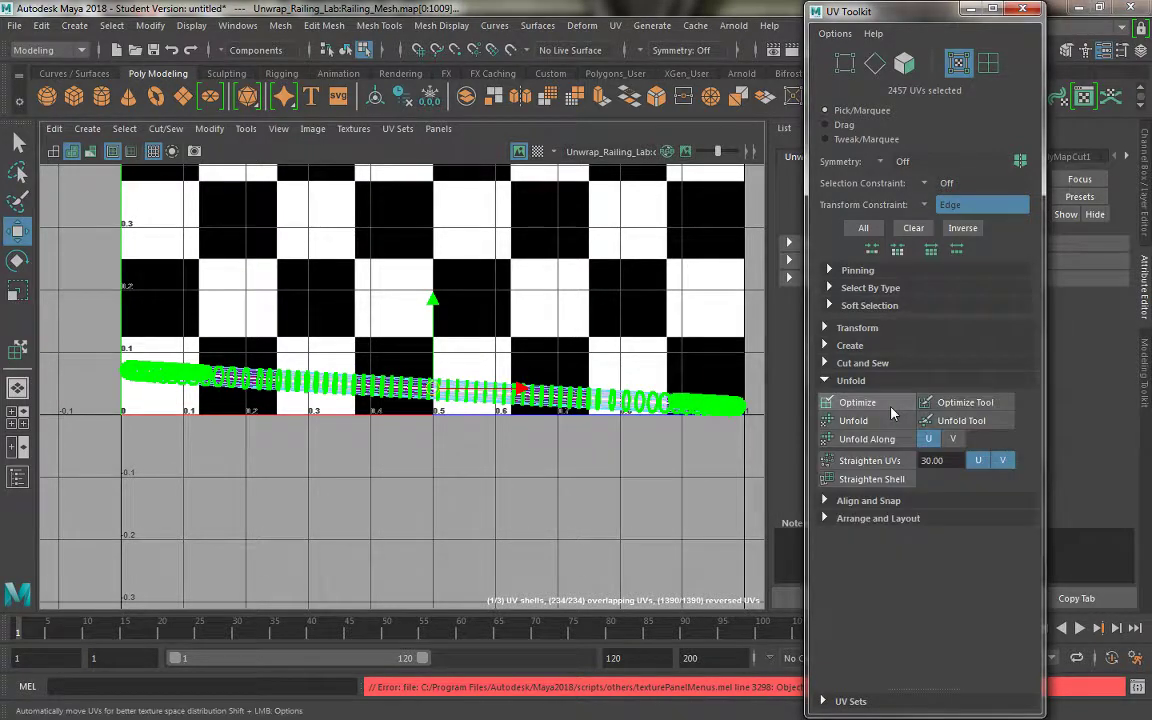
pyautogui.click(868, 421)
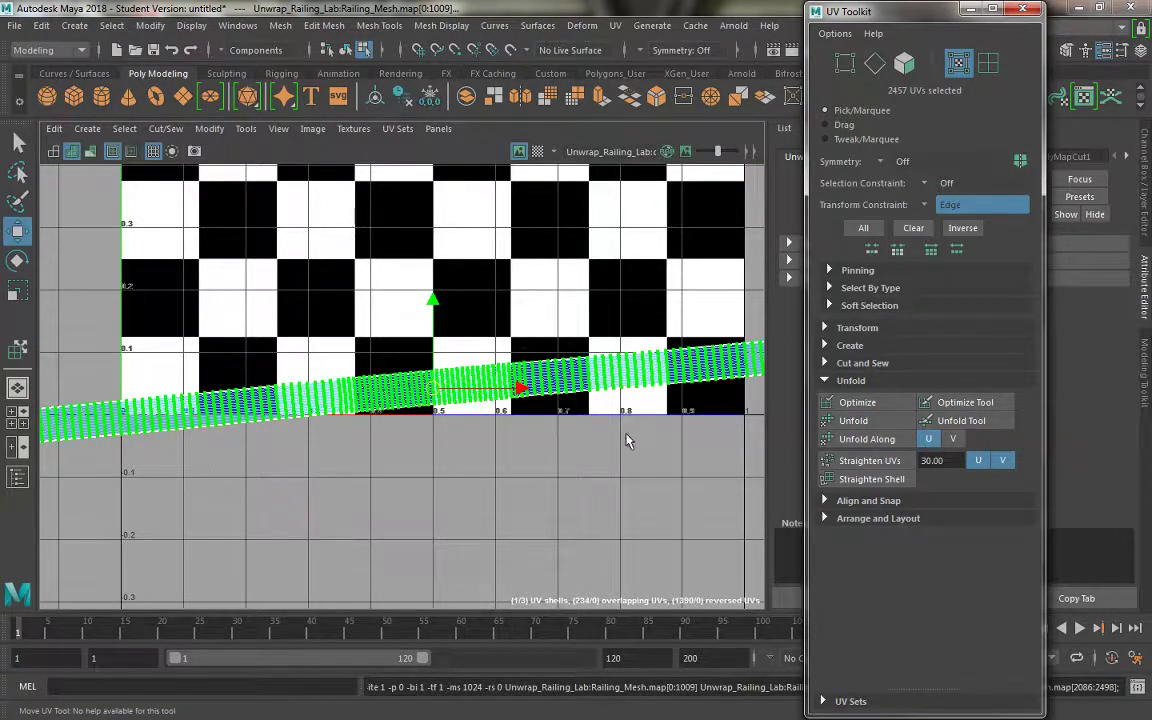
pyautogui.scroll(-3, 527, 463)
pyautogui.scroll(1, 521, 410)
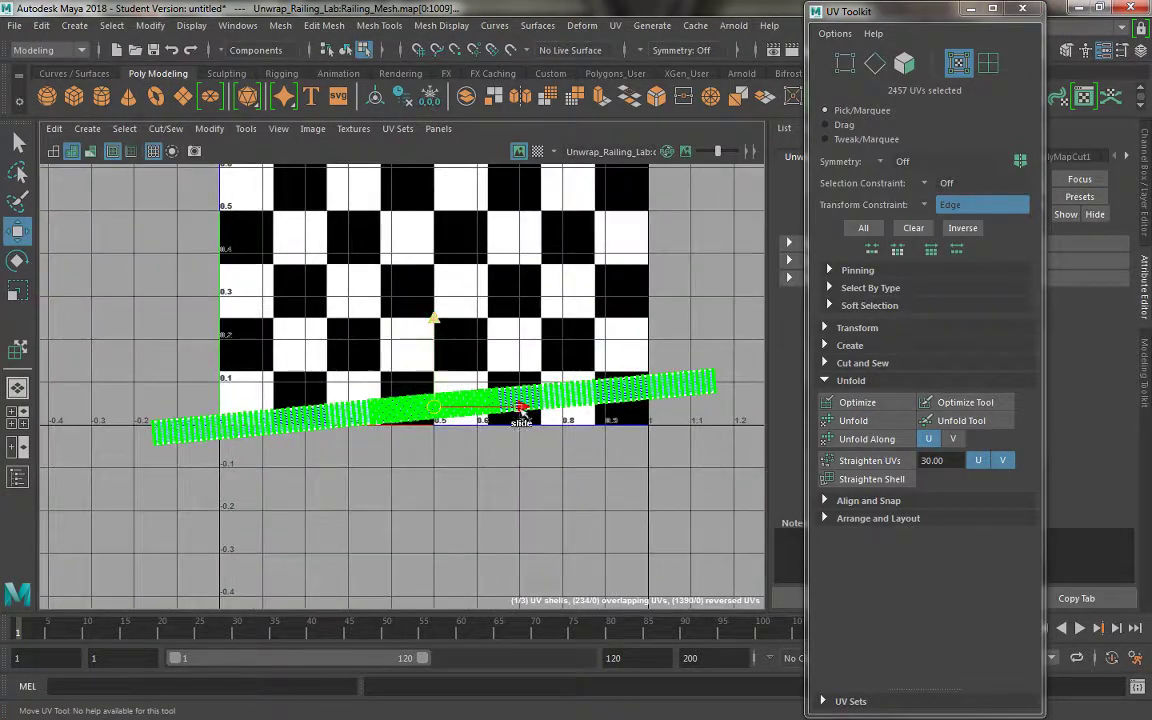
pyautogui.keyDown('alt'); pyautogui.moveTo(521, 410); pyautogui.dragTo(501, 504, button='right'); pyautogui.keyUp('alt')
pyautogui.keyDown('alt'); pyautogui.moveTo(383, 354); pyautogui.dragTo(390, 345, button='middle'); pyautogui.keyUp('alt')
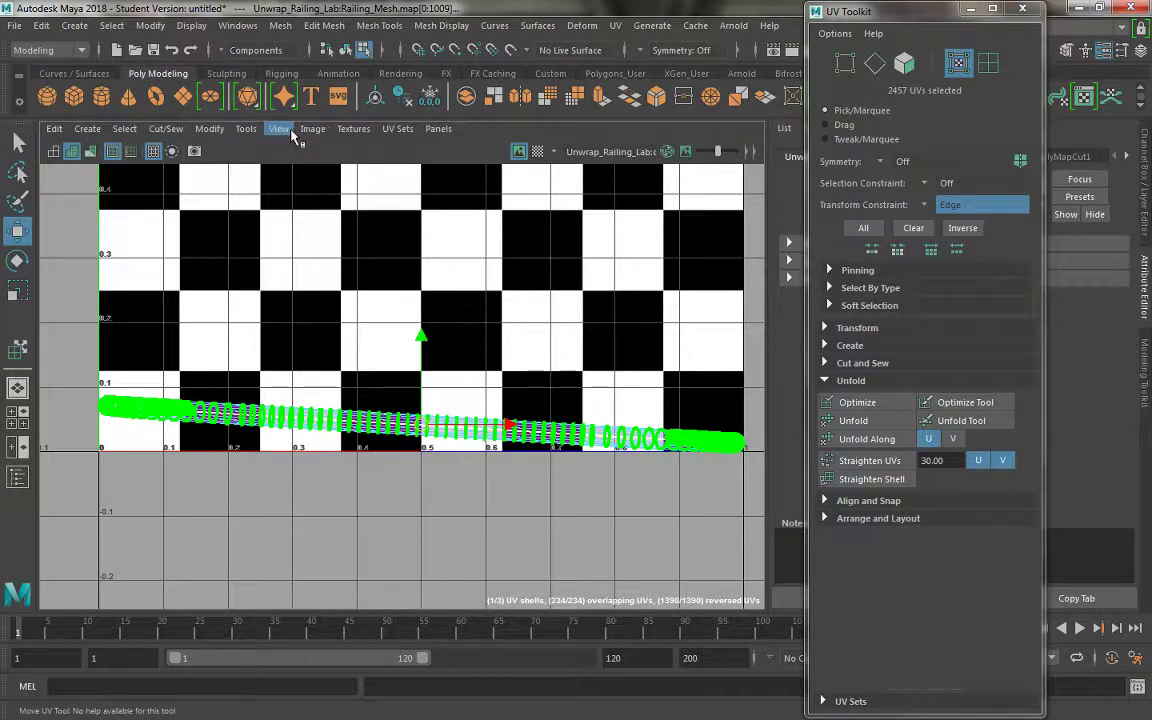
# Drag the Smooth UV tool's Unfold handle to widen and straighten the railing shell.
pyautogui.click(245, 128)
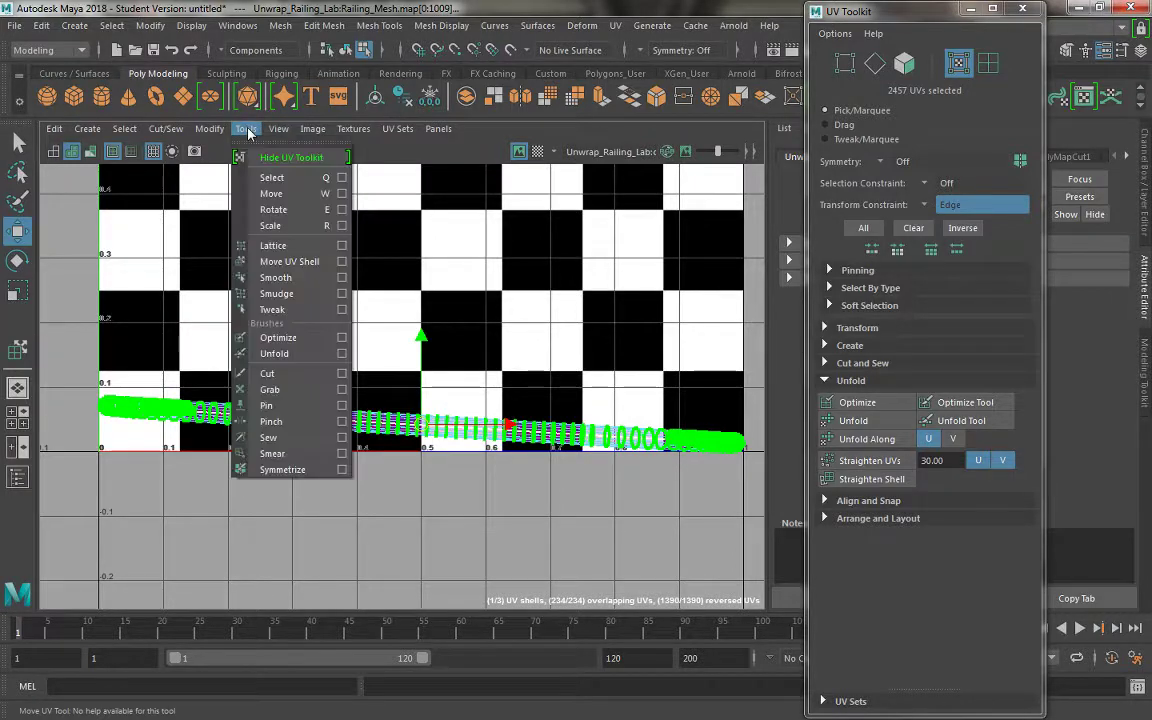
pyautogui.click(272, 277)
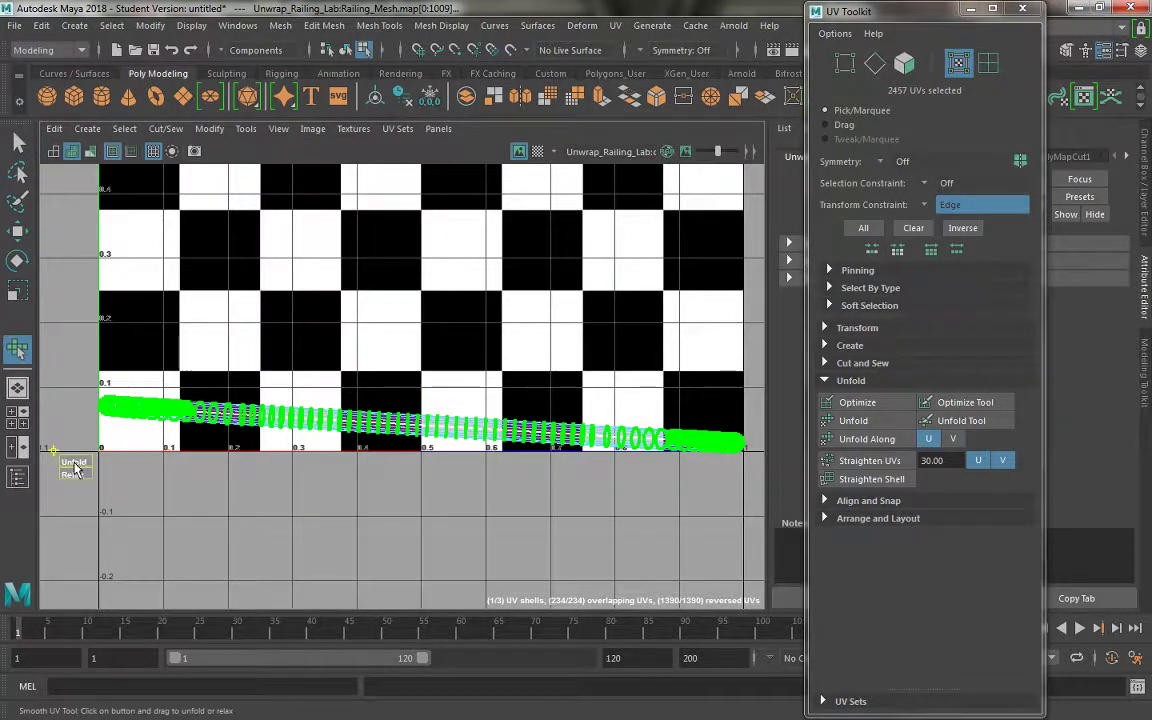
pyautogui.moveTo(68, 467); pyautogui.dragTo(640, 494)
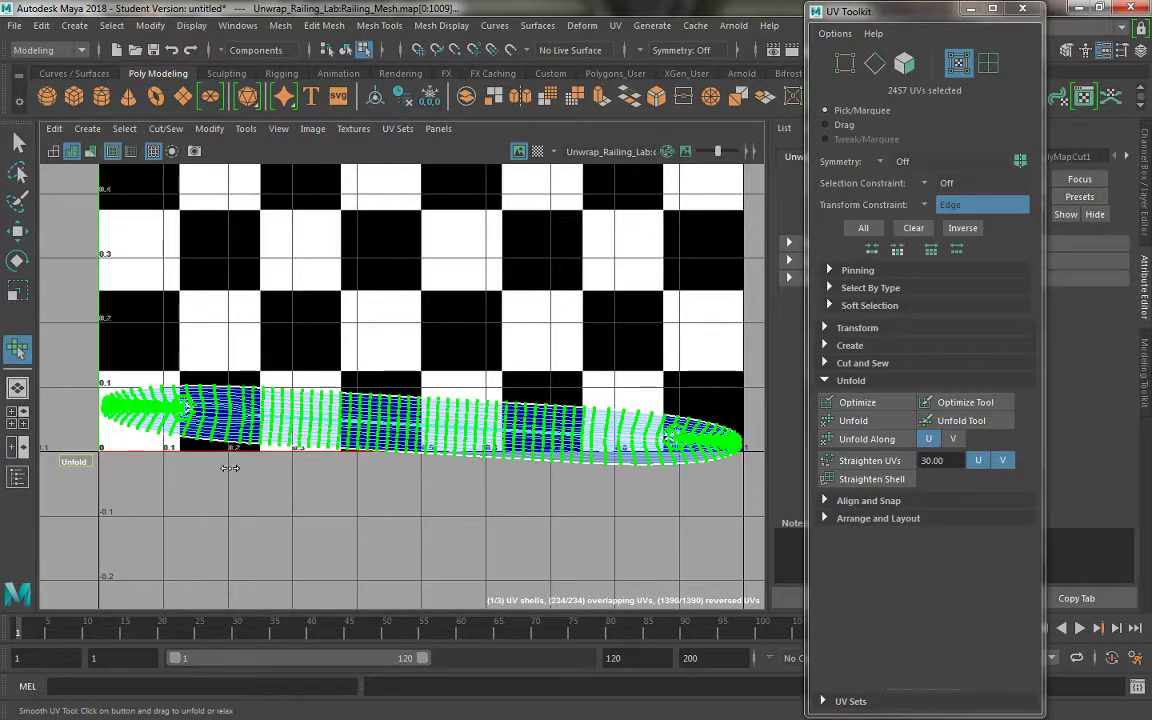
pyautogui.moveTo(760, 497); pyautogui.dragTo(240, 493)
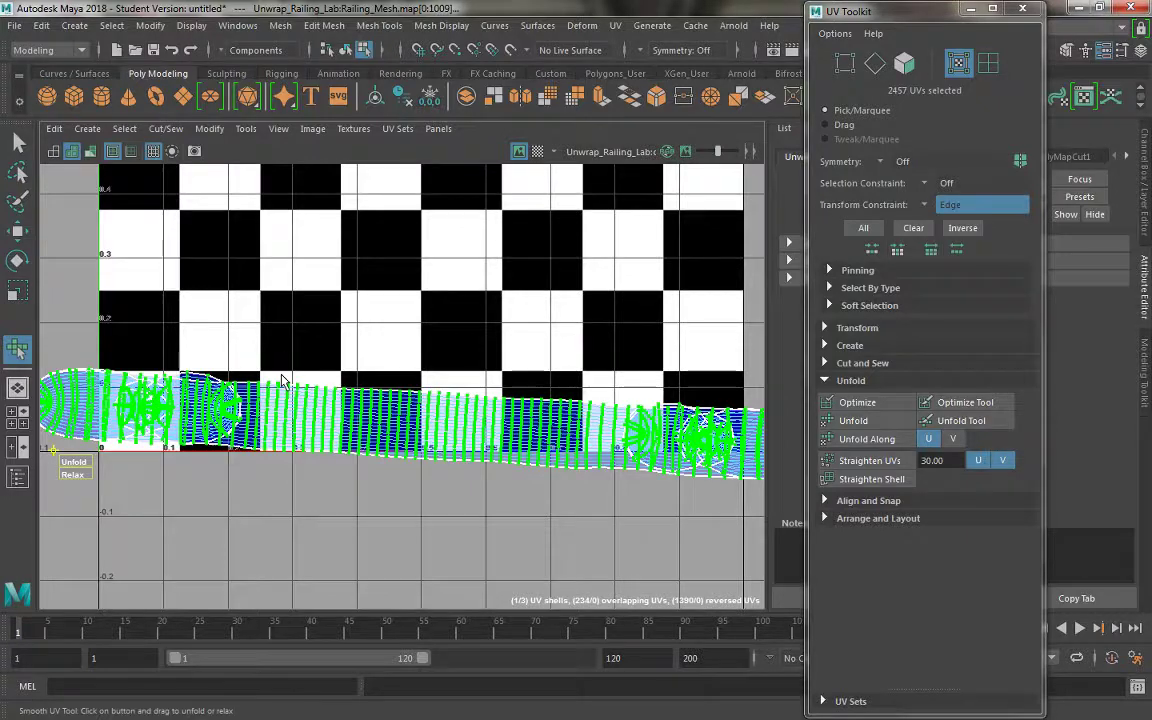
# Restore the split layout and frame the railing and its UV shell.
pyautogui.press('space')
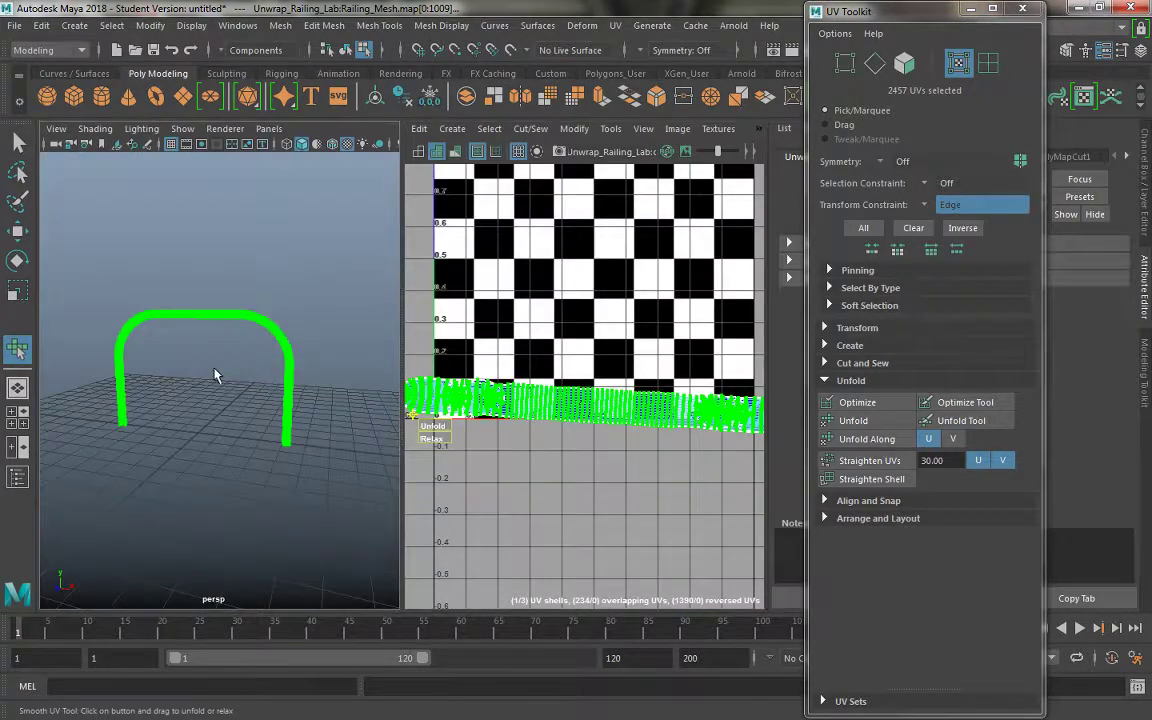
pyautogui.scroll(3, 213, 380)
pyautogui.scroll(5, 237, 342)
pyautogui.moveTo(237, 342)
pyautogui.keyDown('alt'); pyautogui.mouseDown()
pyautogui.moveTo(211, 316)
pyautogui.moveTo(290, 337)
pyautogui.moveTo(195, 334)
pyautogui.mouseUp(); pyautogui.keyUp('alt')
pyautogui.moveTo(297, 260)
pyautogui.keyDown('alt'); pyautogui.mouseDown()
pyautogui.moveTo(221, 381)
pyautogui.moveTo(273, 324)
pyautogui.moveTo(252, 383)
pyautogui.moveTo(265, 358)
pyautogui.mouseUp(); pyautogui.keyUp('alt')
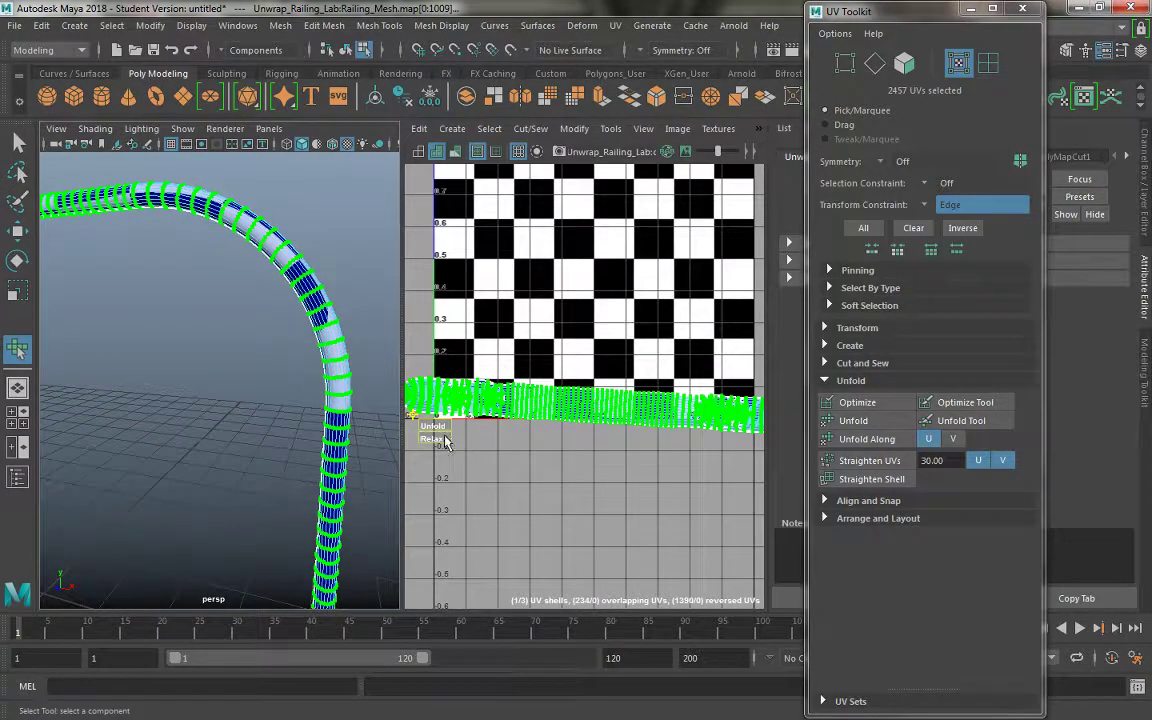
pyautogui.moveTo(433, 427); pyautogui.dragTo(862, 474)
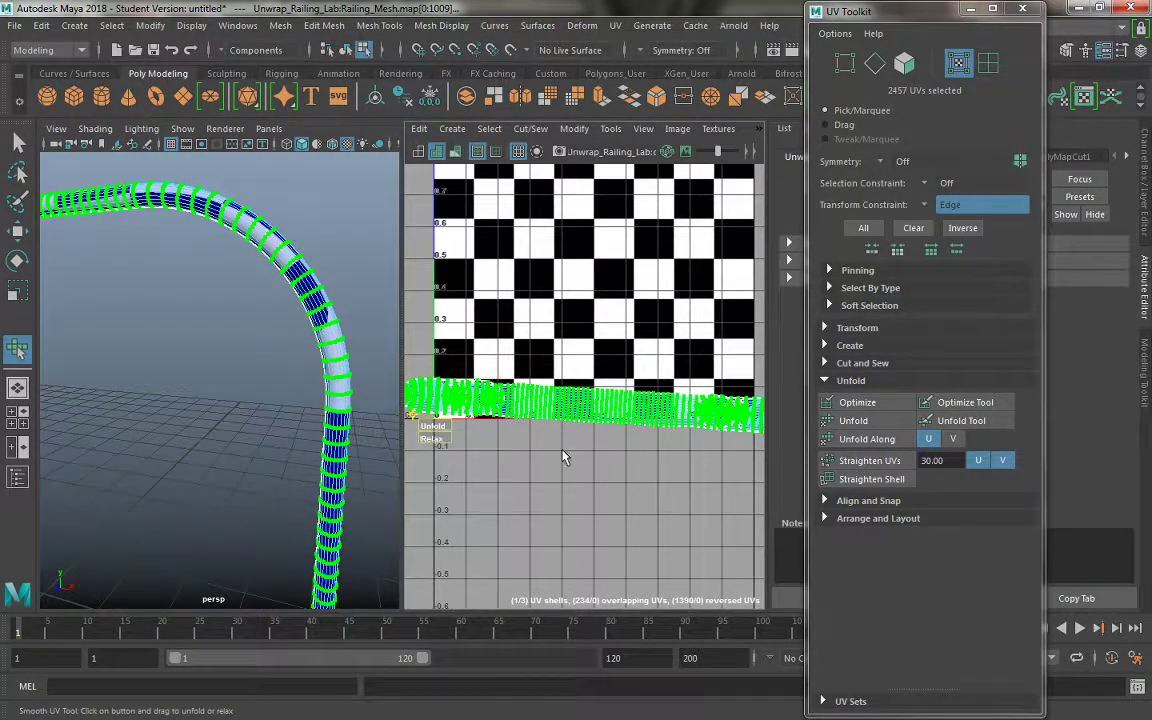
pyautogui.moveTo(562, 457)
pyautogui.keyDown('alt'); pyautogui.mouseDown(button='right')
pyautogui.moveTo(607, 463)
pyautogui.moveTo(743, 550)
pyautogui.mouseUp(button='right'); pyautogui.keyUp('alt')
pyautogui.keyDown('alt'); pyautogui.moveTo(743, 550); pyautogui.dragTo(553, 472, button='middle'); pyautogui.keyUp('alt')
pyautogui.scroll(2, 667, 335)
# Unfold the UV shell with the Smooth tool, then relax it into a thin strip.
pyautogui.moveTo(594, 308); pyautogui.dragTo(517, 393)
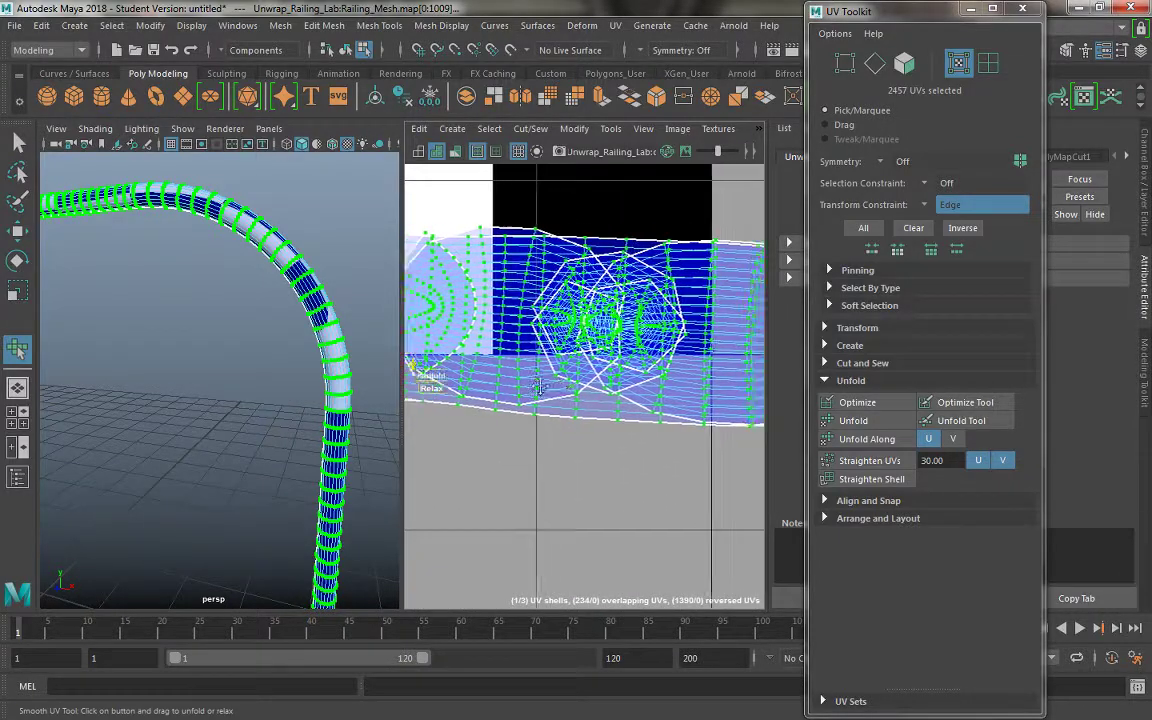
pyautogui.keyDown('alt'); pyautogui.moveTo(251, 437); pyautogui.dragTo(150, 420); pyautogui.keyUp('alt')
pyautogui.scroll(-3, 517, 422)
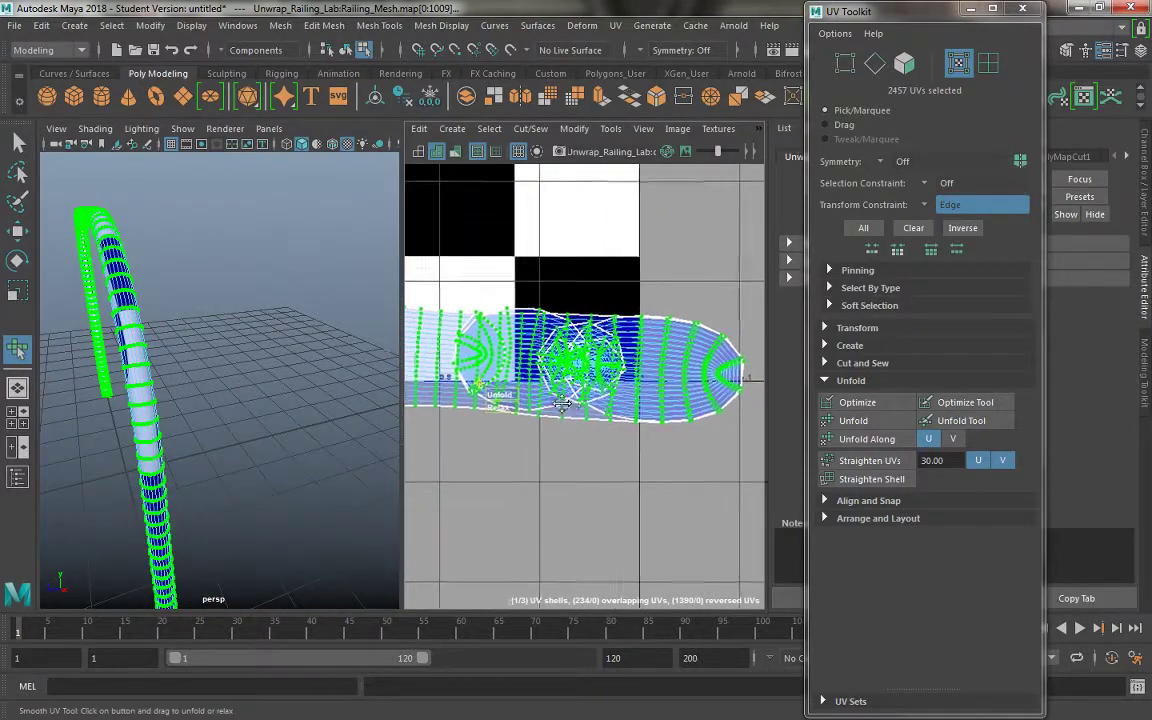
pyautogui.moveTo(442, 277); pyautogui.dragTo(408, 380)
pyautogui.scroll(4, 475, 380)
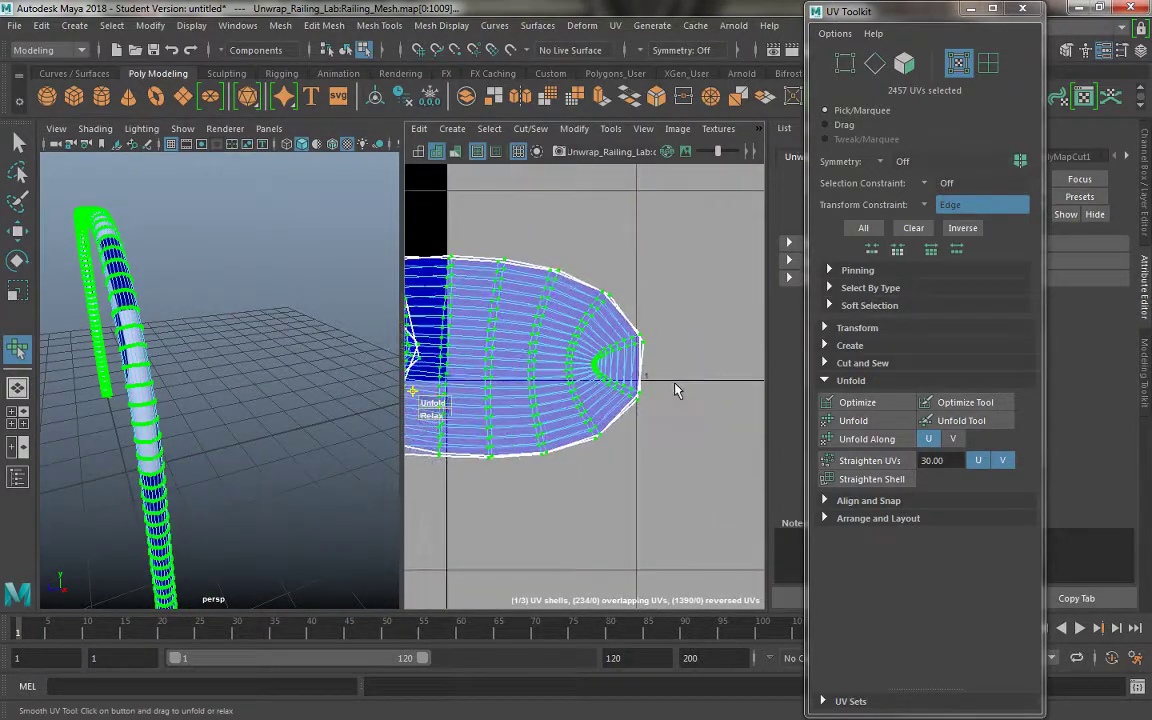
pyautogui.scroll(-2, 565, 390)
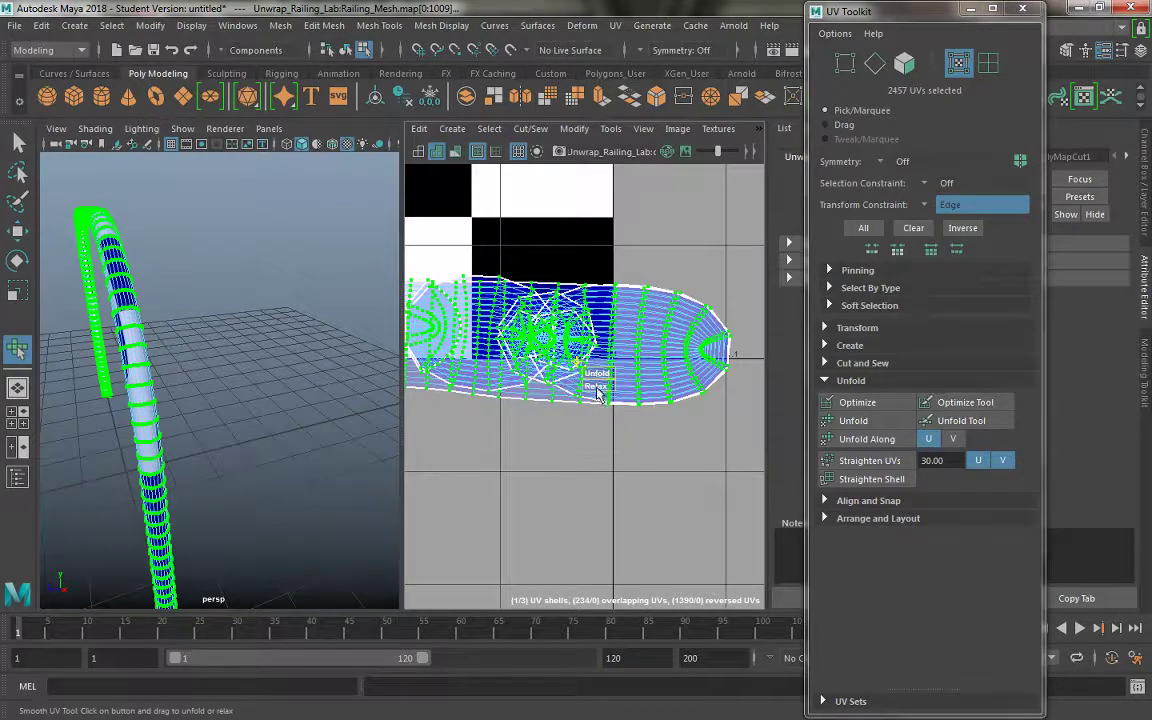
pyautogui.moveTo(677, 397); pyautogui.dragTo(637, 406)
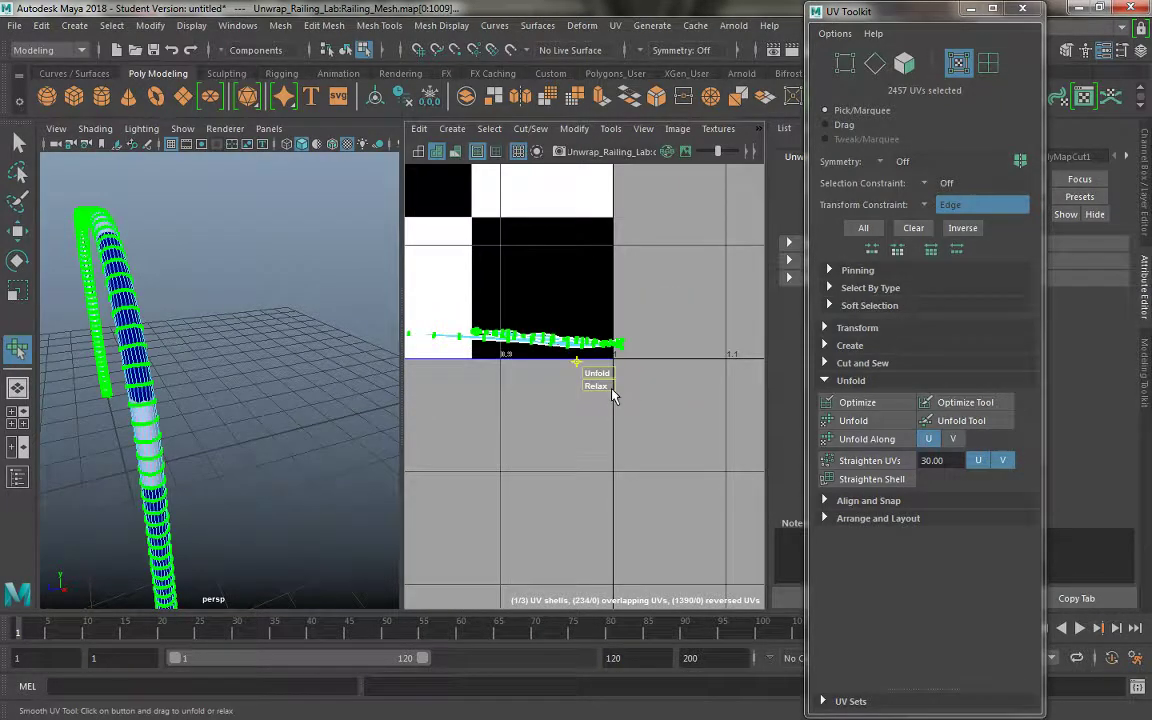
pyautogui.scroll(2, 487, 362)
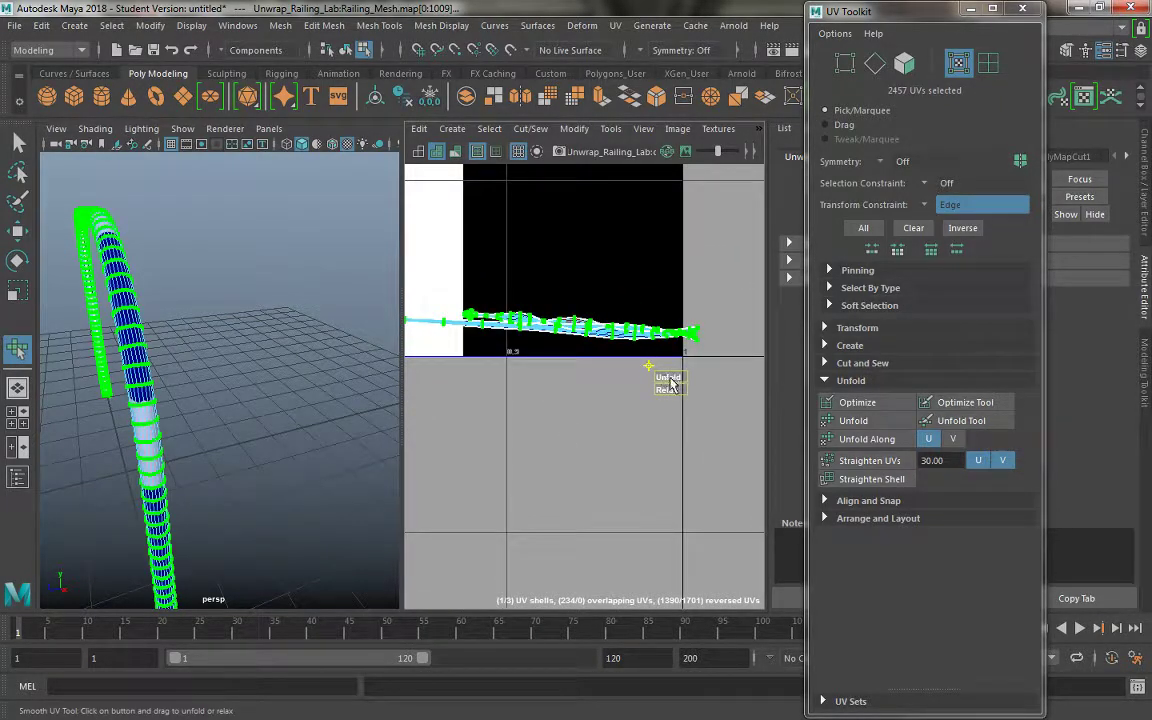
# Unfold the collapsed shell into a wide horizontal strip, then relax it flat.
pyautogui.moveTo(670, 381); pyautogui.dragTo(950, 401)
pyautogui.moveTo(1093, 417); pyautogui.dragTo(812, 414)
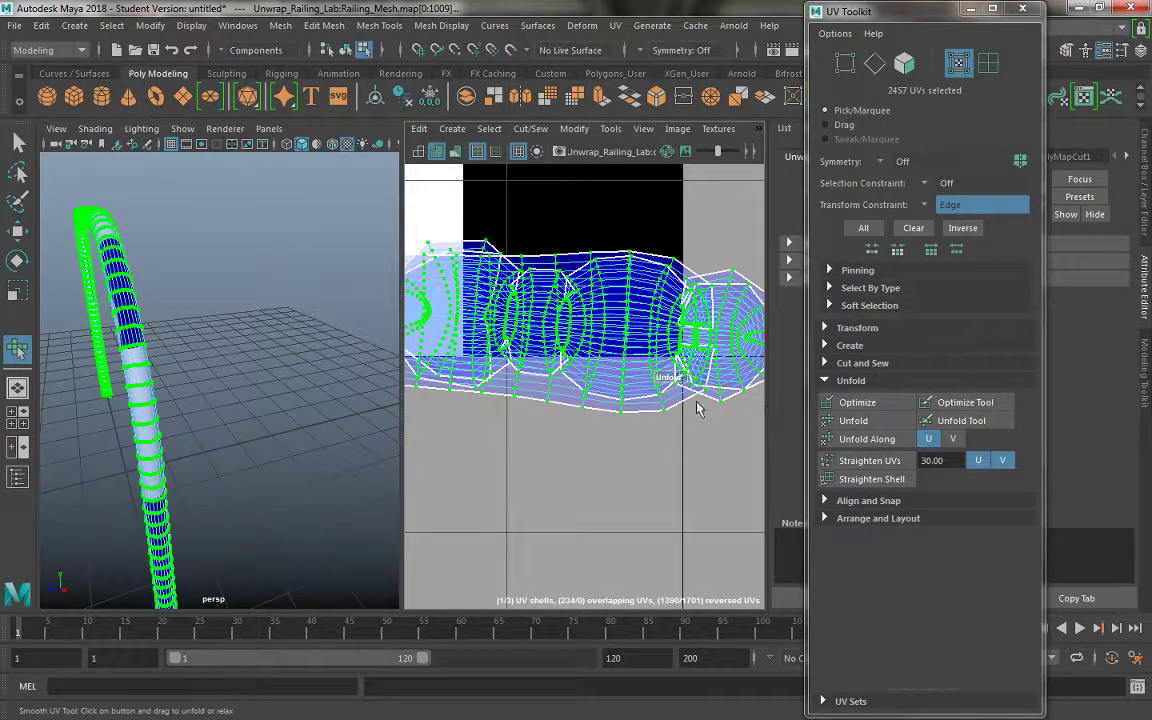
pyautogui.moveTo(697, 407); pyautogui.dragTo(801, 393)
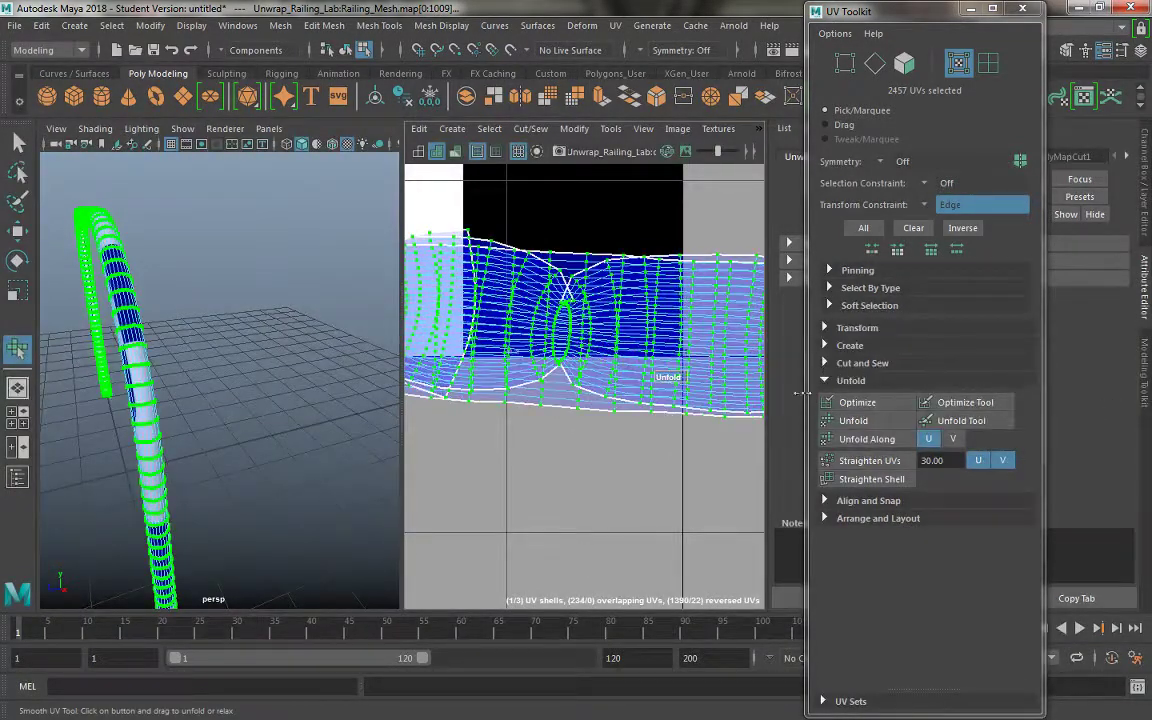
pyautogui.moveTo(668, 381)
pyautogui.mouseDown()
pyautogui.moveTo(630, 385)
pyautogui.moveTo(944, 403)
pyautogui.mouseUp()
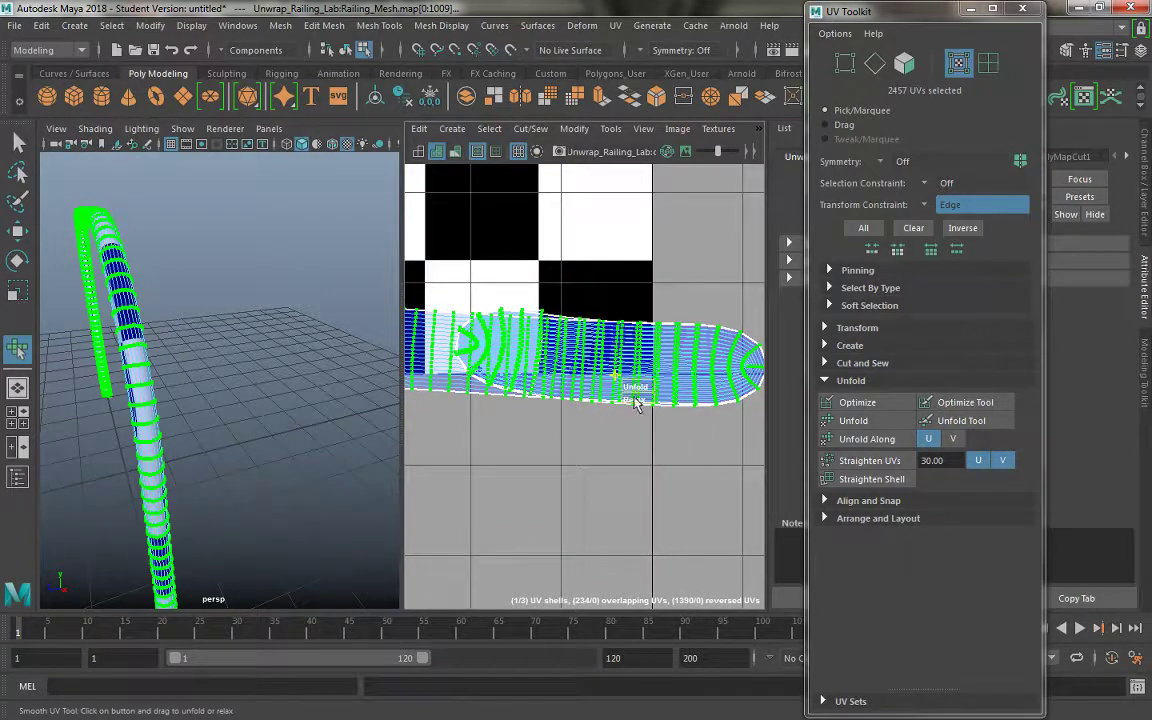
pyautogui.moveTo(636, 400)
pyautogui.mouseDown()
pyautogui.moveTo(997, 435)
pyautogui.moveTo(535, 417)
pyautogui.moveTo(738, 419)
pyautogui.moveTo(365, 386)
pyautogui.moveTo(522, 380)
pyautogui.moveTo(568, 440)
pyautogui.moveTo(563, 316)
pyautogui.mouseUp()
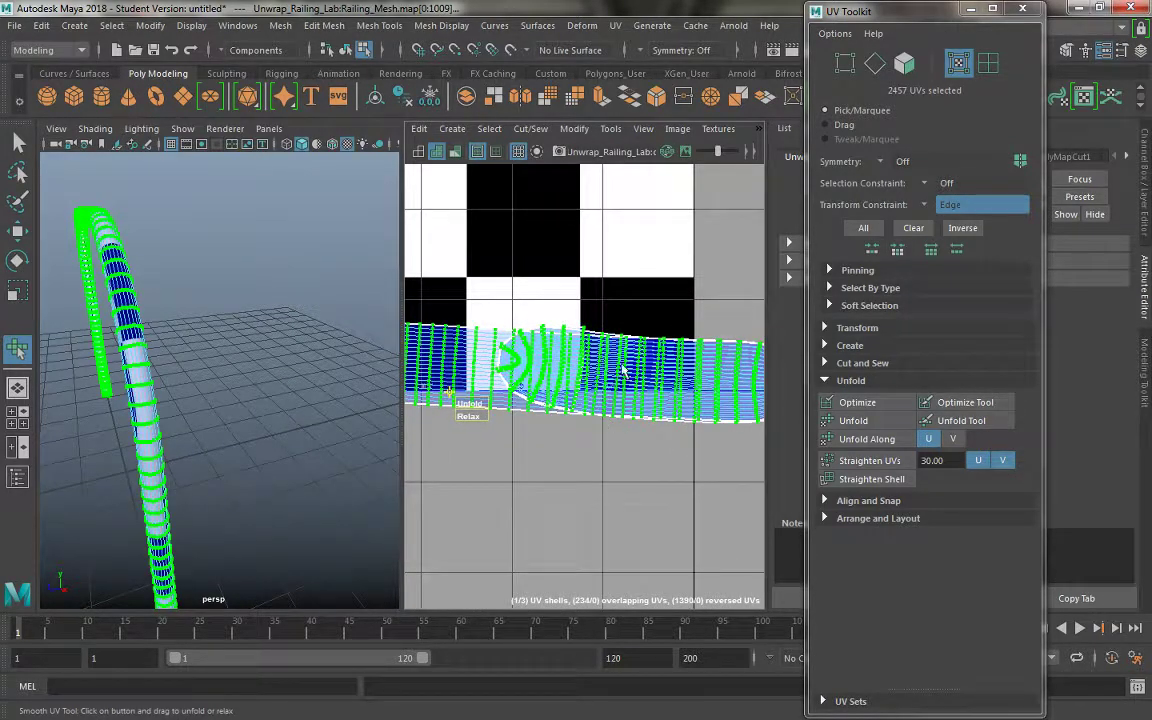
pyautogui.moveTo(90, 360)
pyautogui.keyDown('alt'); pyautogui.mouseDown()
pyautogui.moveTo(150, 357)
pyautogui.moveTo(140, 240)
pyautogui.mouseUp(); pyautogui.keyUp('alt')
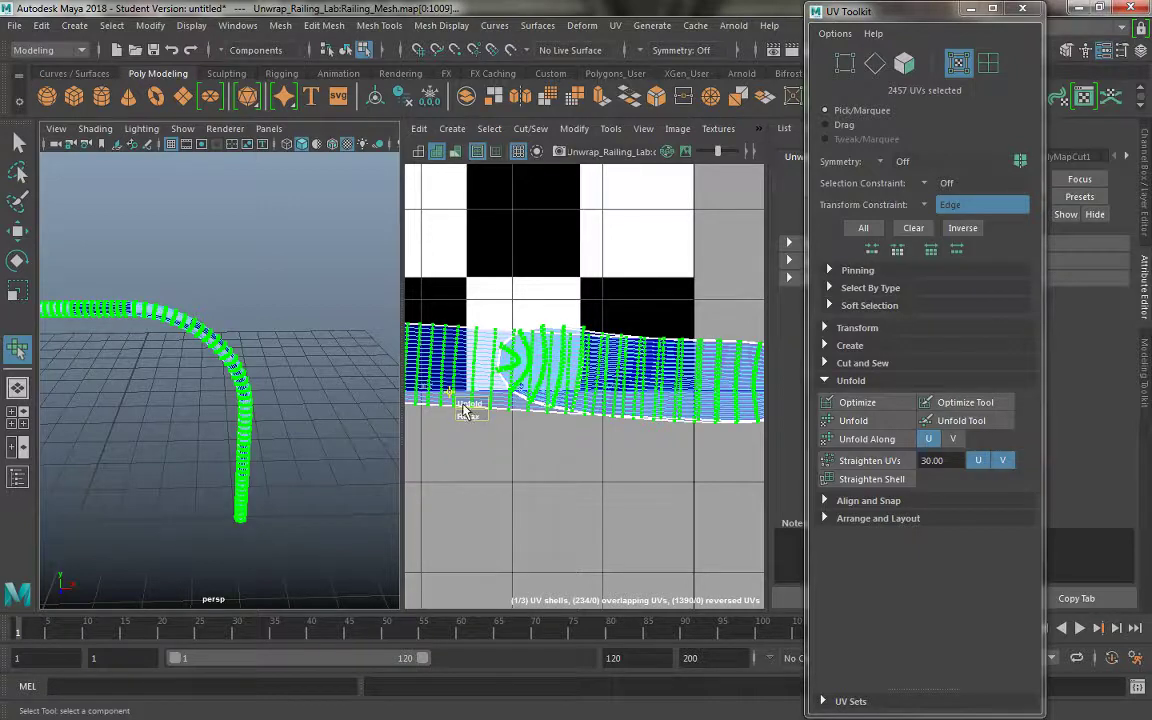
# Unfold the shell into a dense band and relax it flat along the bottom.
pyautogui.moveTo(463, 410); pyautogui.dragTo(537, 398)
pyautogui.moveTo(568, 460); pyautogui.dragTo(618, 398)
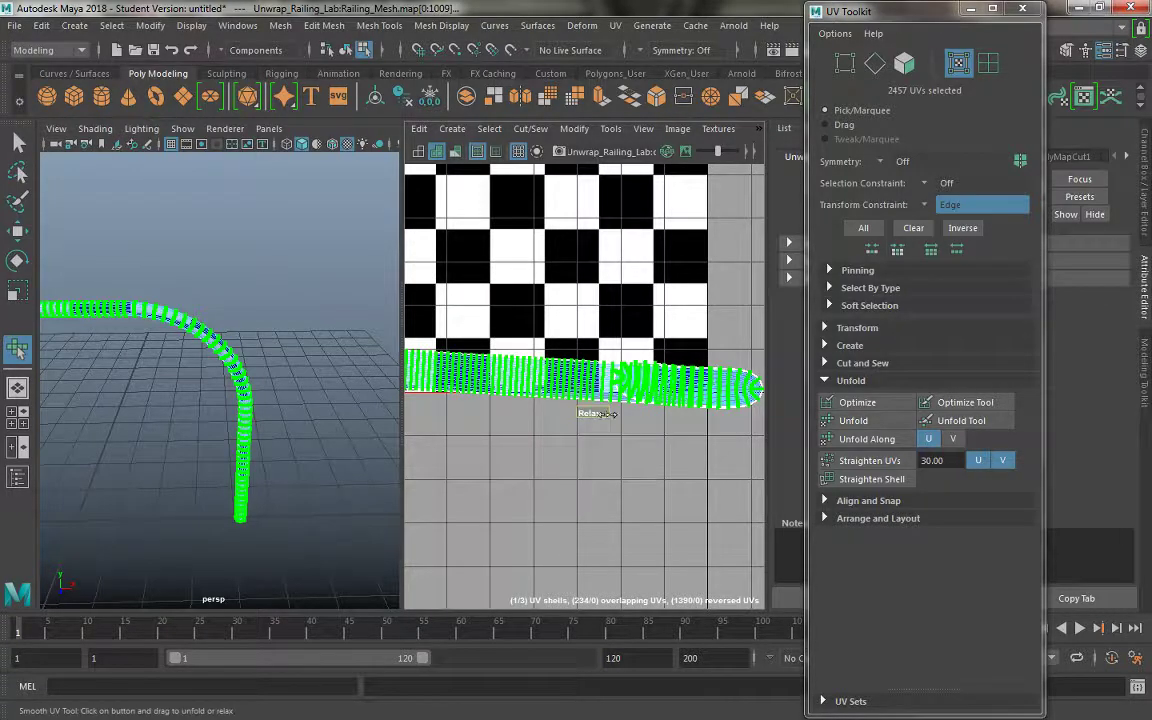
pyautogui.moveTo(635, 414); pyautogui.dragTo(925, 428)
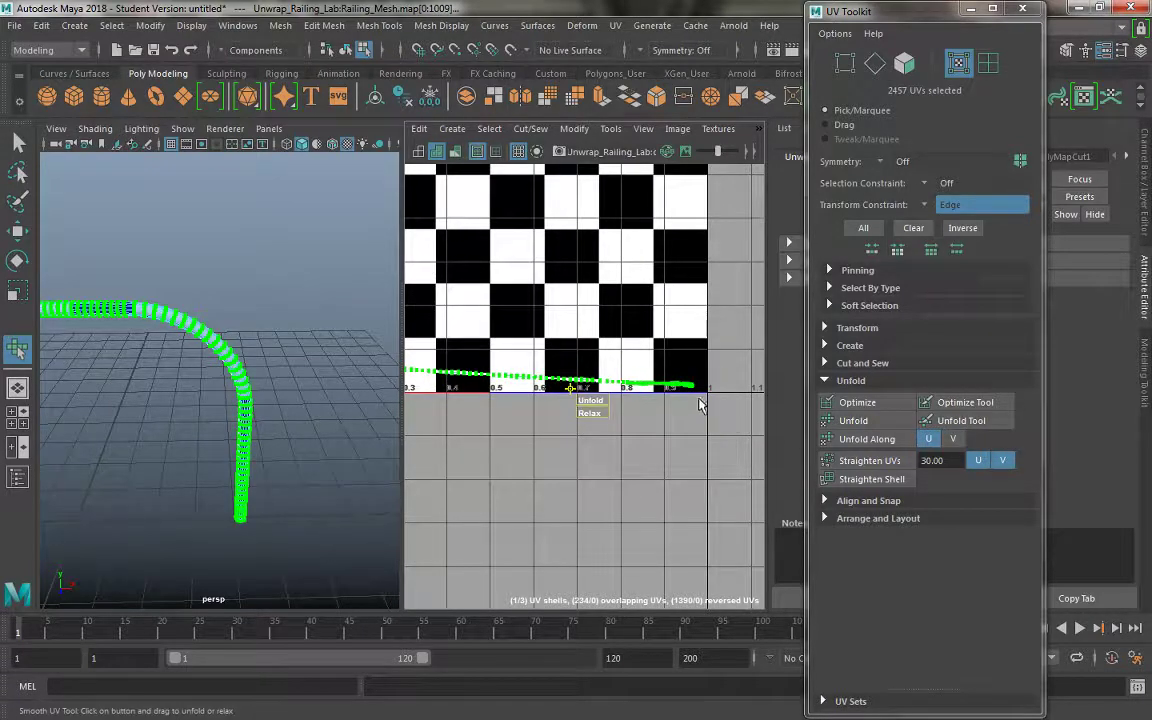
pyautogui.scroll(3, 510, 321)
pyautogui.scroll(2, 514, 381)
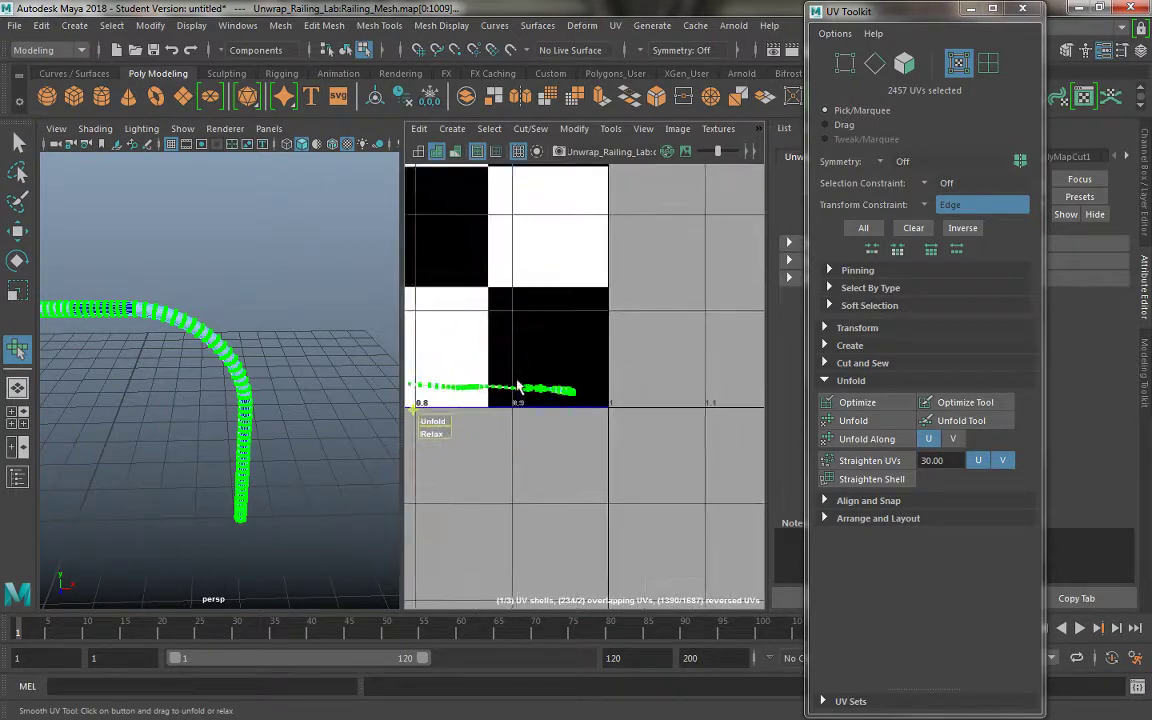
pyautogui.scroll(1, 577, 426)
pyautogui.scroll(1, 577, 426)
# Run further unfold and relax passes until the shell is a thin straight line.
pyautogui.moveTo(486, 422); pyautogui.dragTo(693, 435)
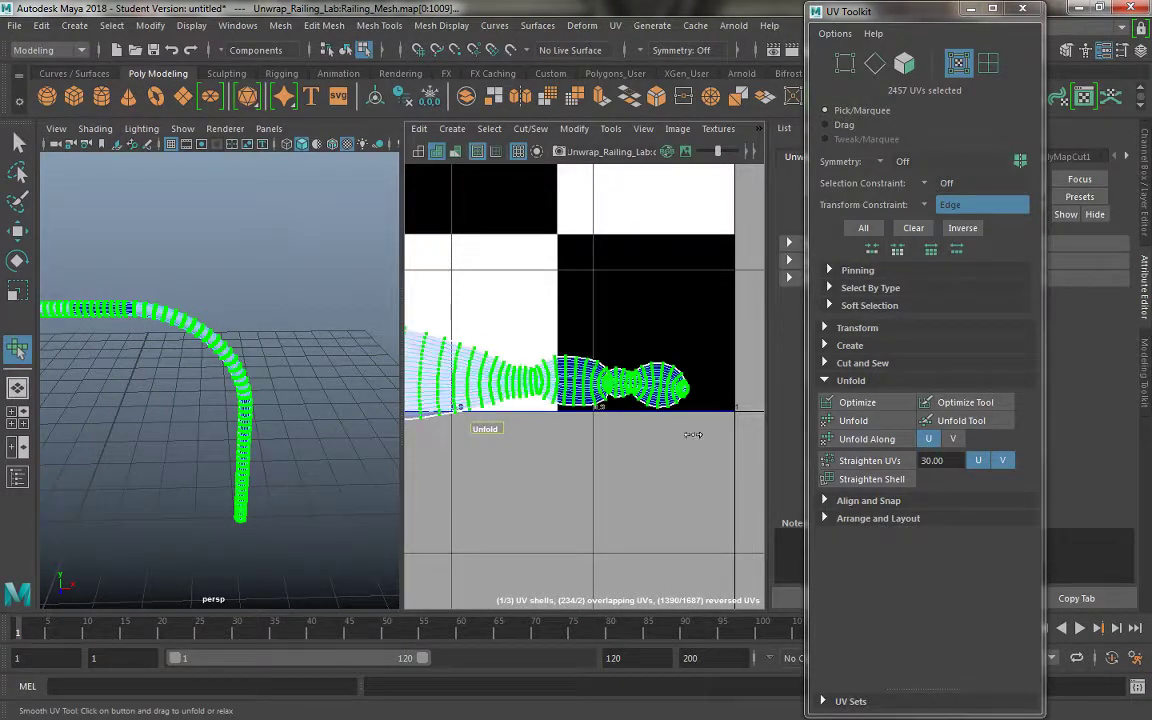
pyautogui.moveTo(485, 428); pyautogui.dragTo(985, 432)
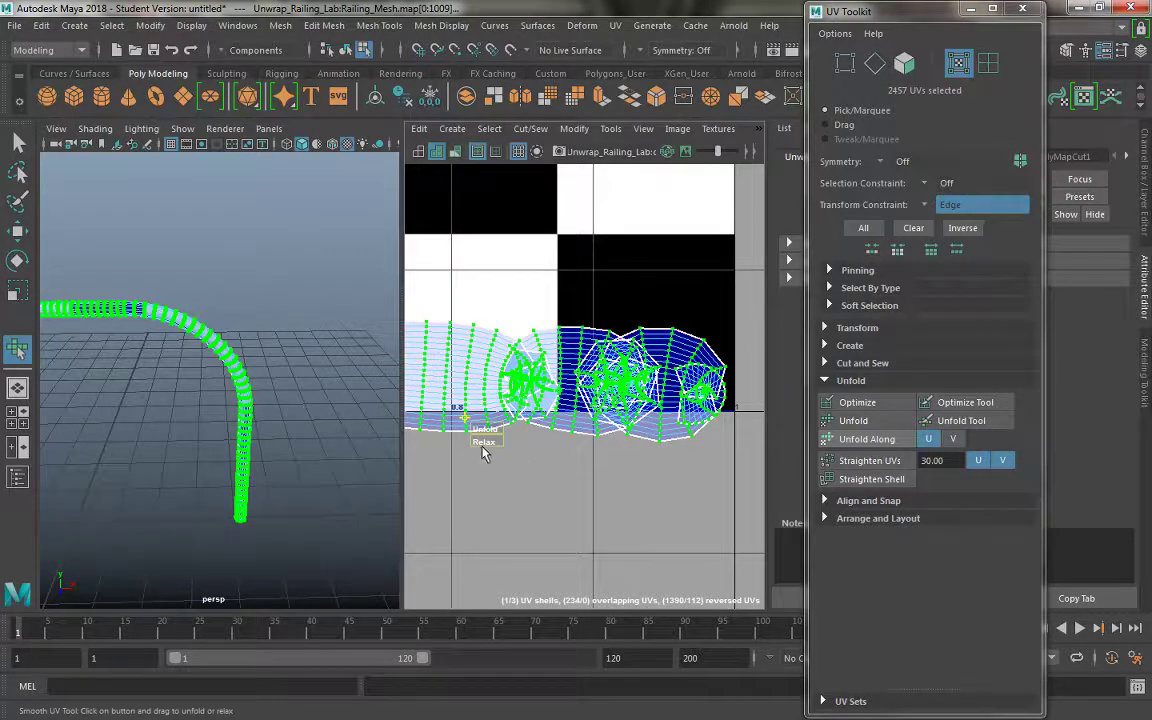
pyautogui.moveTo(524, 447); pyautogui.dragTo(585, 453)
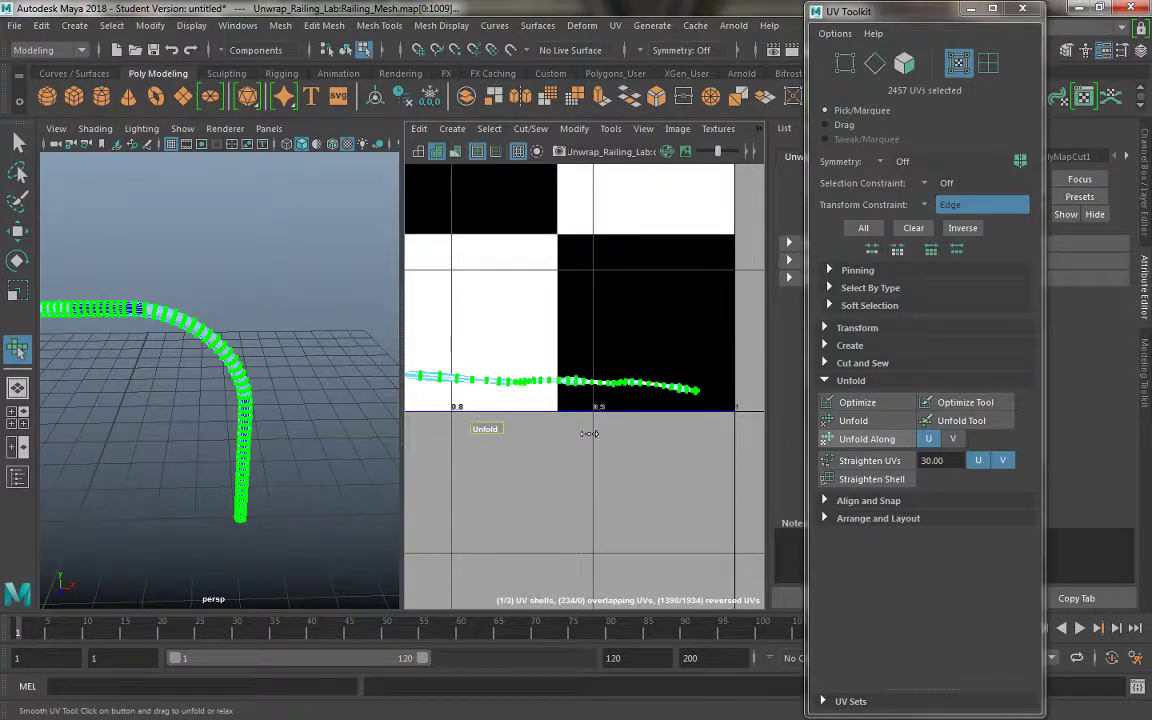
pyautogui.moveTo(486, 430); pyautogui.dragTo(913, 465)
pyautogui.moveTo(640, 444)
pyautogui.mouseDown()
pyautogui.moveTo(506, 453)
pyautogui.moveTo(617, 445)
pyautogui.mouseUp()
pyautogui.scroll(-2, 540, 420)
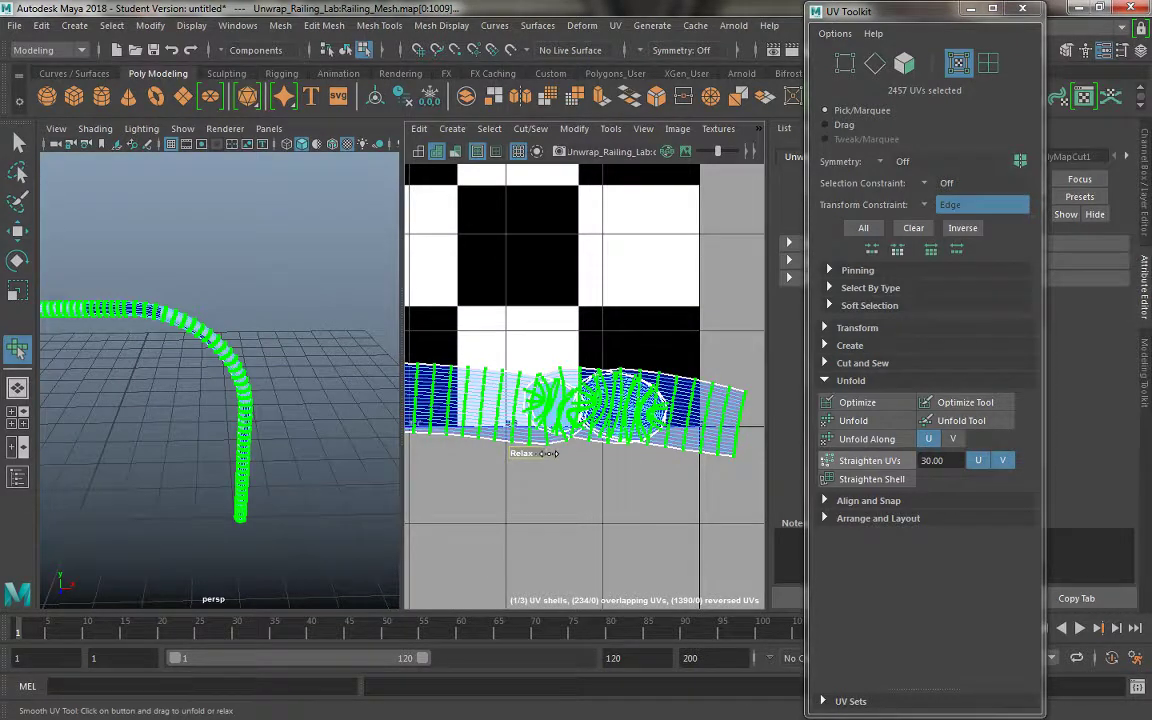
pyautogui.moveTo(547, 453)
pyautogui.mouseDown()
pyautogui.moveTo(673, 466)
pyautogui.moveTo(643, 465)
pyautogui.mouseUp()
pyautogui.moveTo(520, 440); pyautogui.dragTo(570, 445)
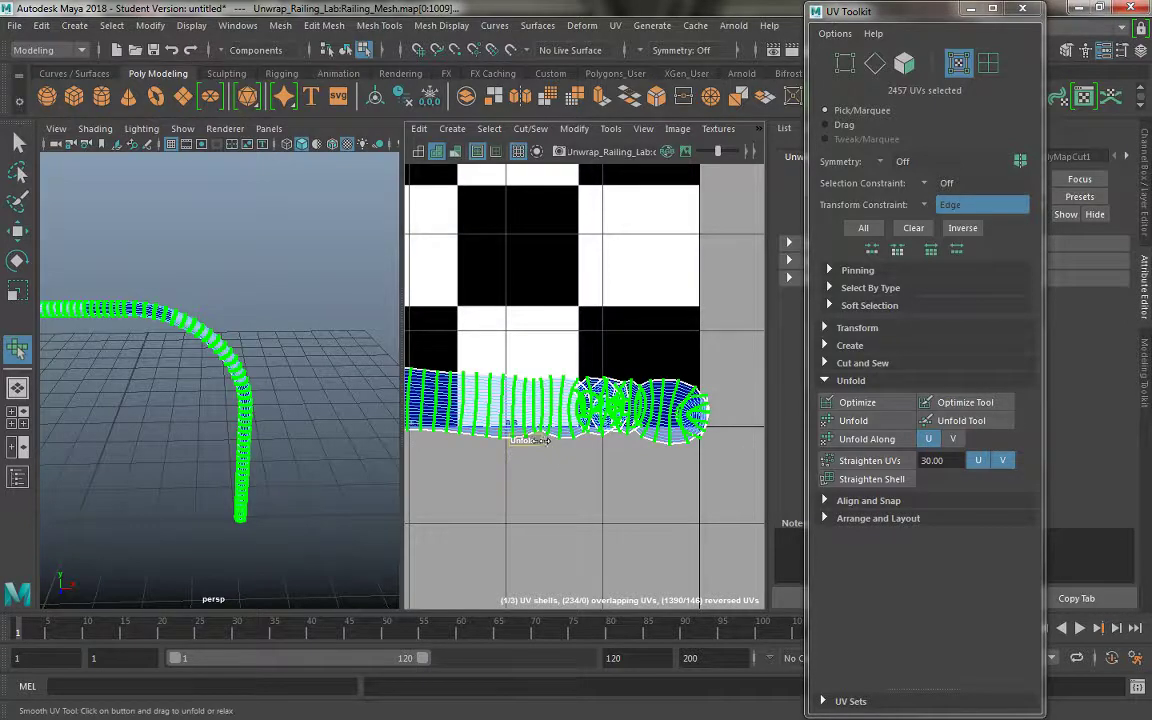
pyautogui.moveTo(566, 454); pyautogui.dragTo(594, 456)
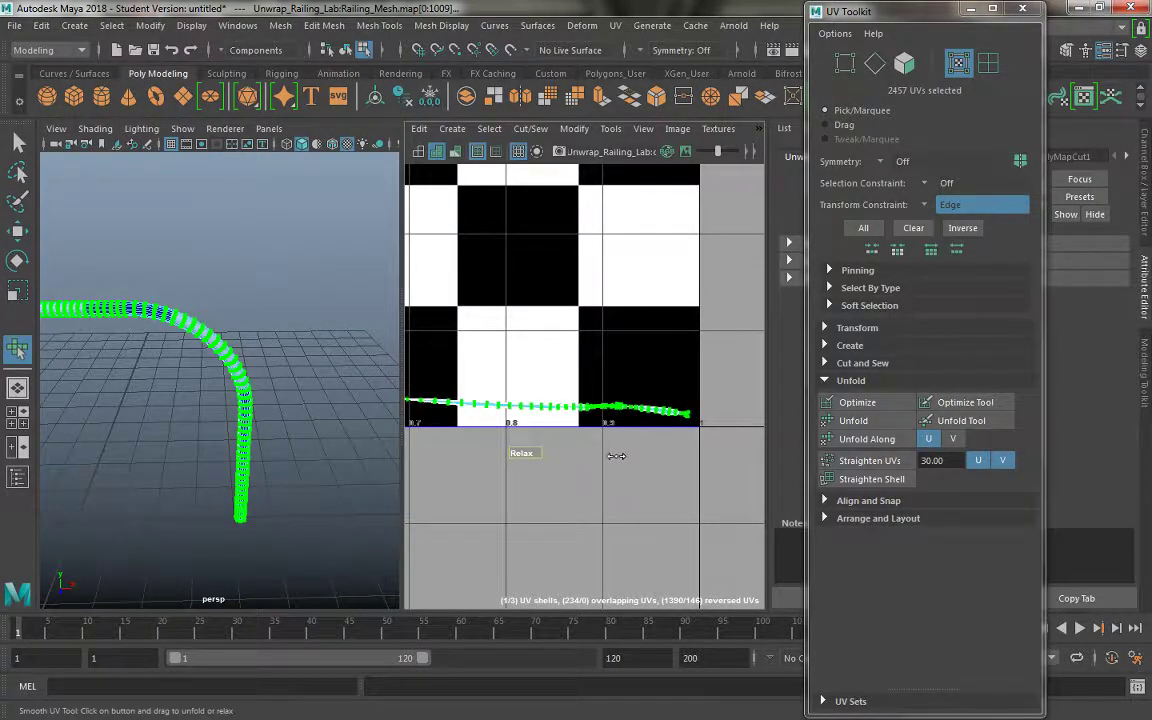
# Smooth and unfold the railing's UV shell into a wide grid, then relax it into an even strip.
pyautogui.moveTo(627, 456); pyautogui.dragTo(586, 442)
pyautogui.scroll(5, 586, 442)
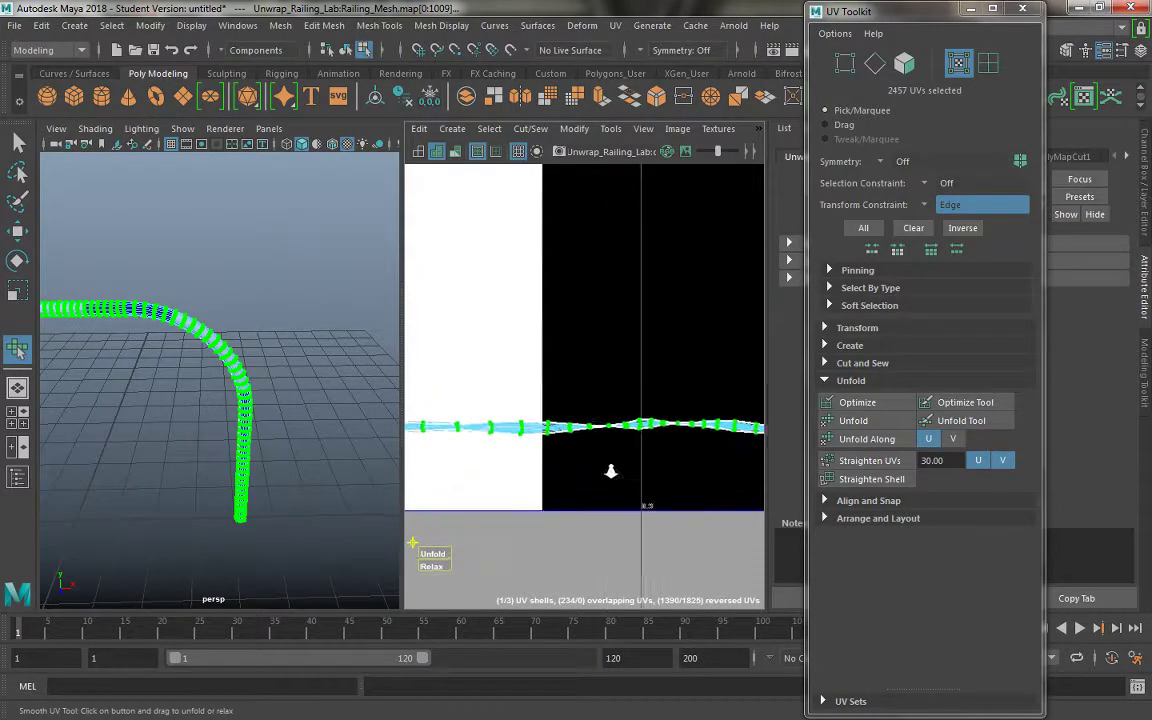
pyautogui.moveTo(440, 549); pyautogui.dragTo(643, 546)
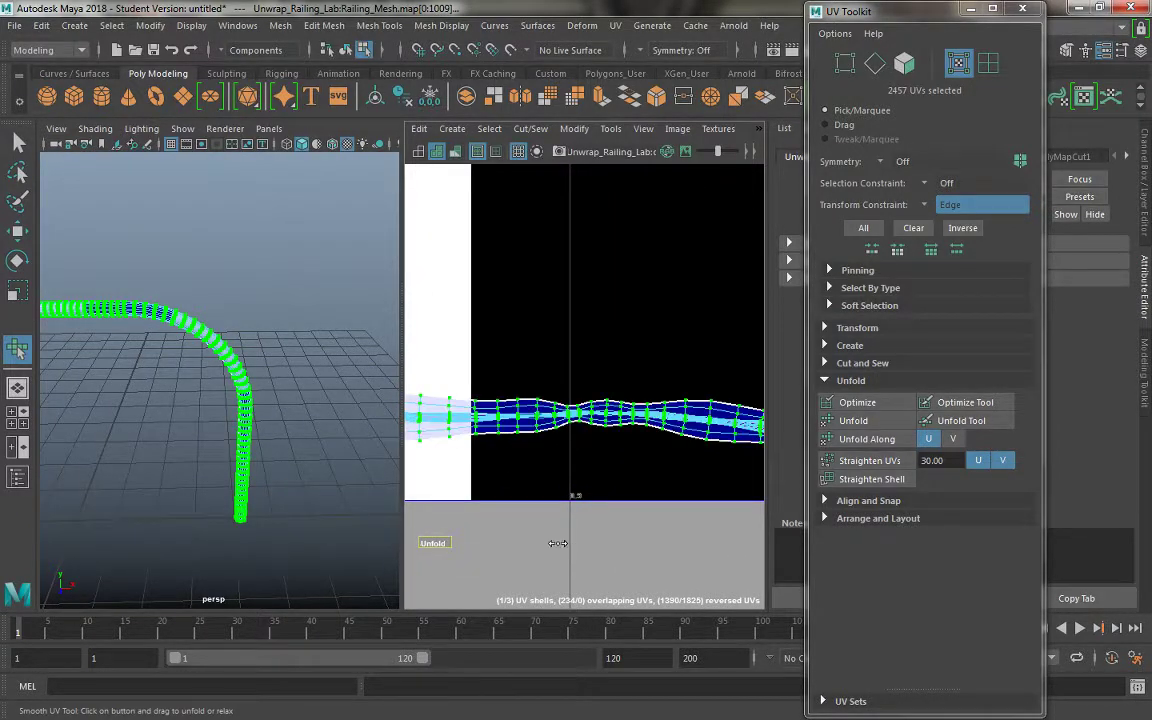
pyautogui.moveTo(791, 540)
pyautogui.mouseDown()
pyautogui.moveTo(538, 554)
pyautogui.moveTo(558, 567)
pyautogui.mouseUp()
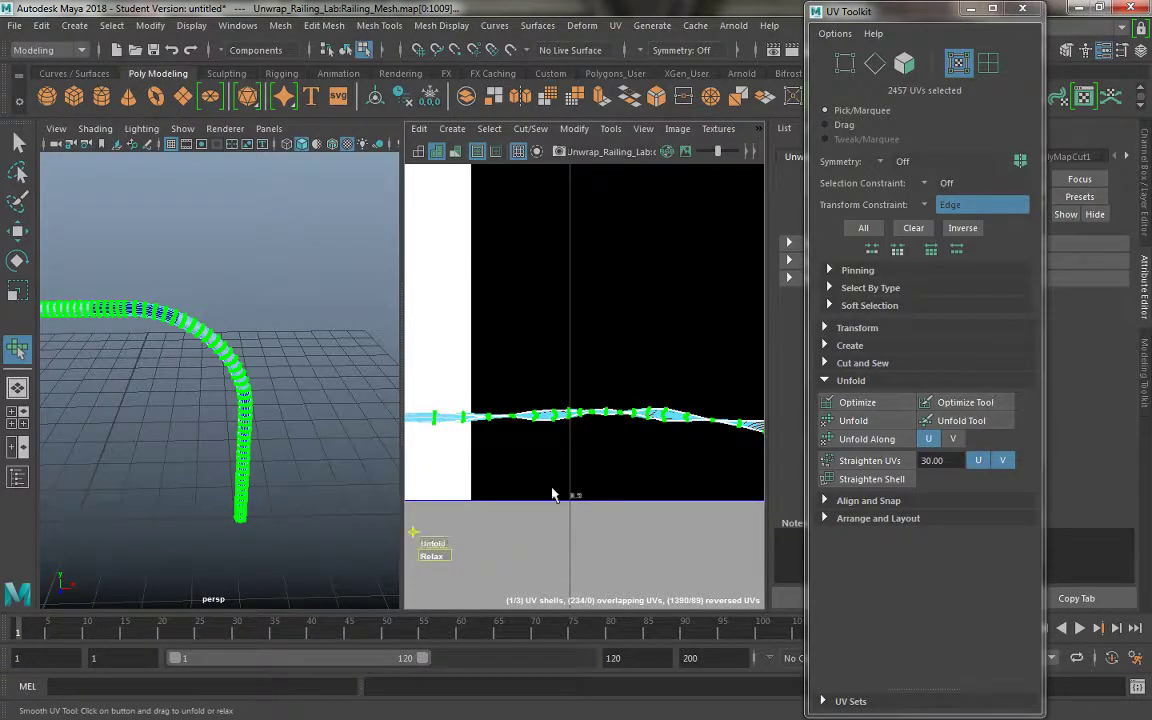
pyautogui.scroll(3, 554, 473)
pyautogui.moveTo(443, 597); pyautogui.dragTo(547, 589)
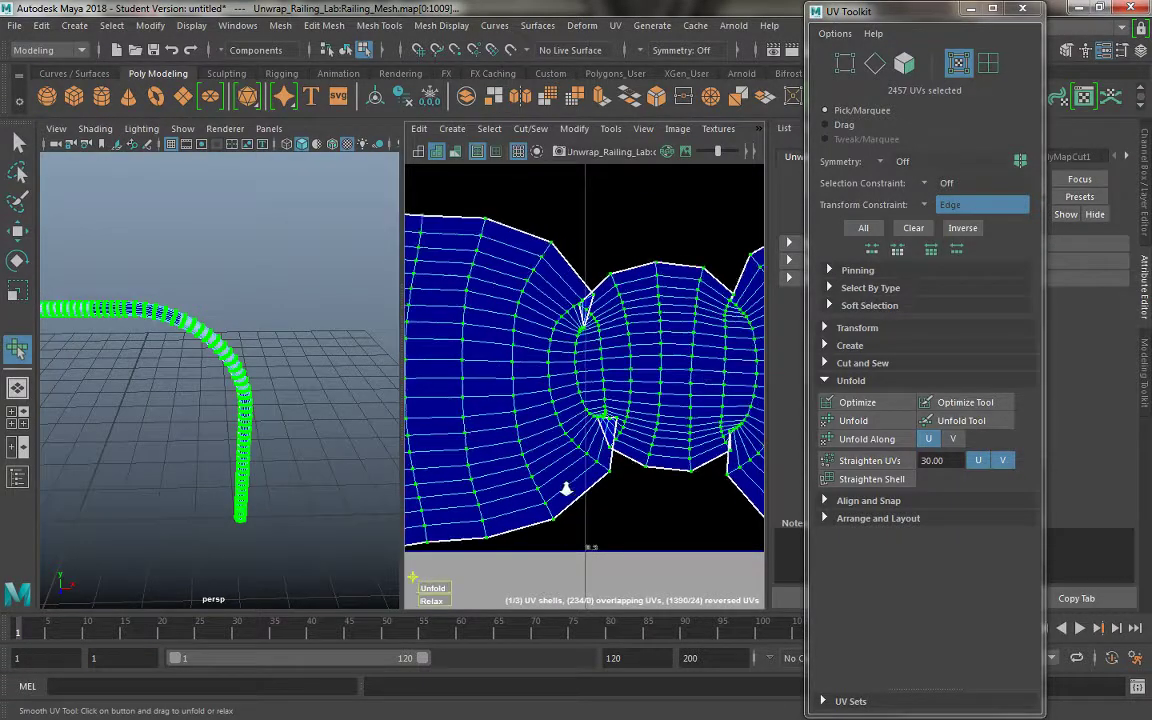
pyautogui.scroll(-1, 553, 476)
pyautogui.moveTo(486, 579)
pyautogui.mouseDown()
pyautogui.moveTo(522, 563)
pyautogui.moveTo(482, 578)
pyautogui.moveTo(710, 568)
pyautogui.mouseUp()
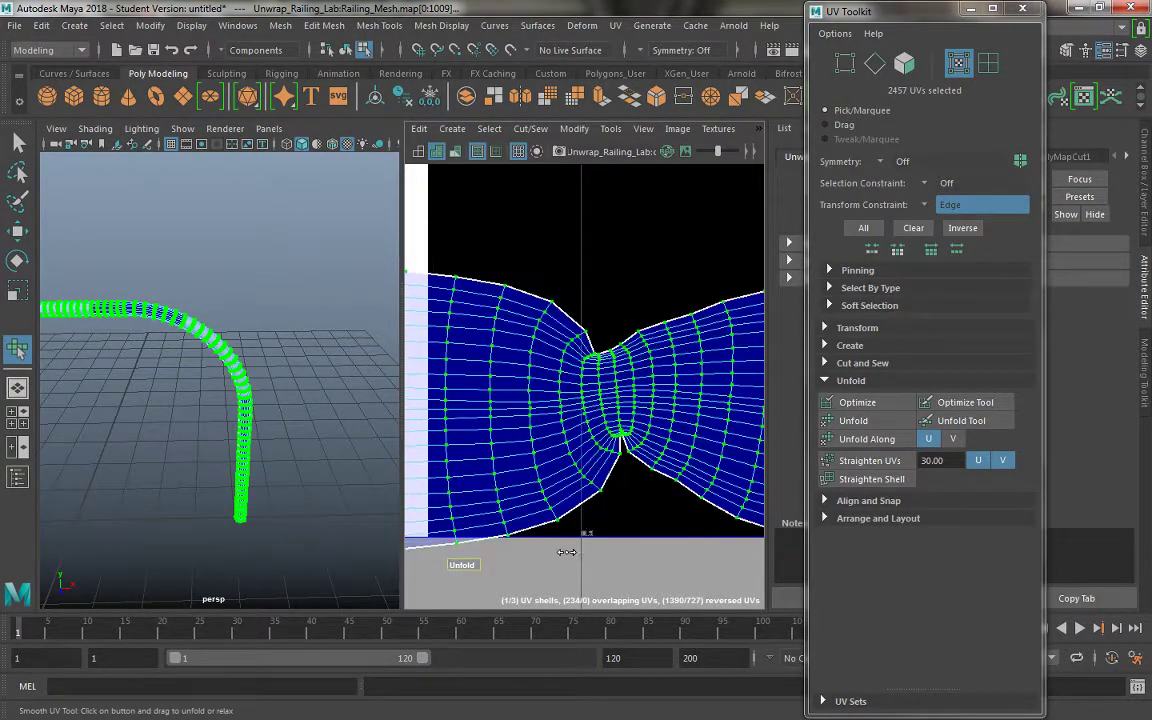
# Untangle the shell's overlapping section, then check the pipe's end in the 3D view.
pyautogui.moveTo(633, 567)
pyautogui.mouseDown()
pyautogui.moveTo(540, 546)
pyautogui.moveTo(390, 244)
pyautogui.mouseUp()
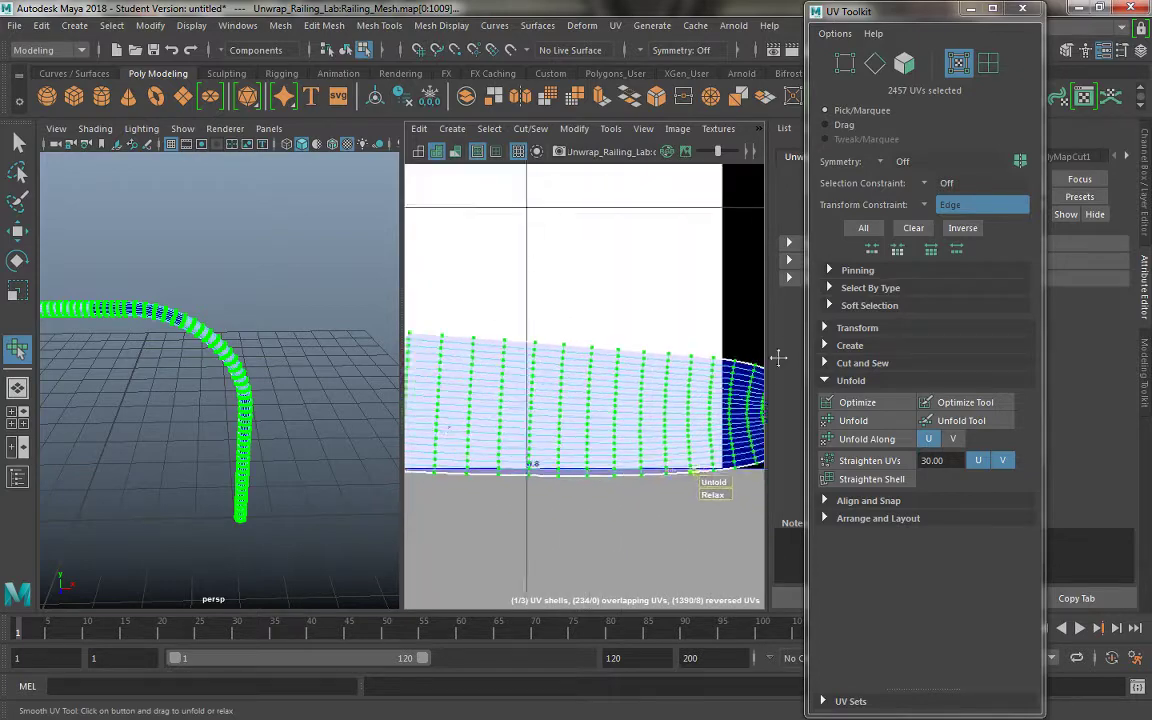
pyautogui.moveTo(480, 380)
pyautogui.keyDown('alt'); pyautogui.mouseDown(button='middle')
pyautogui.moveTo(554, 424)
pyautogui.moveTo(583, 424)
pyautogui.mouseUp(button='middle'); pyautogui.keyUp('alt')
pyautogui.scroll(3, 596, 506)
pyautogui.scroll(3, 465, 416)
pyautogui.scroll(-2, 486, 436)
pyautogui.scroll(-2, 488, 432)
pyautogui.scroll(-2, 490, 428)
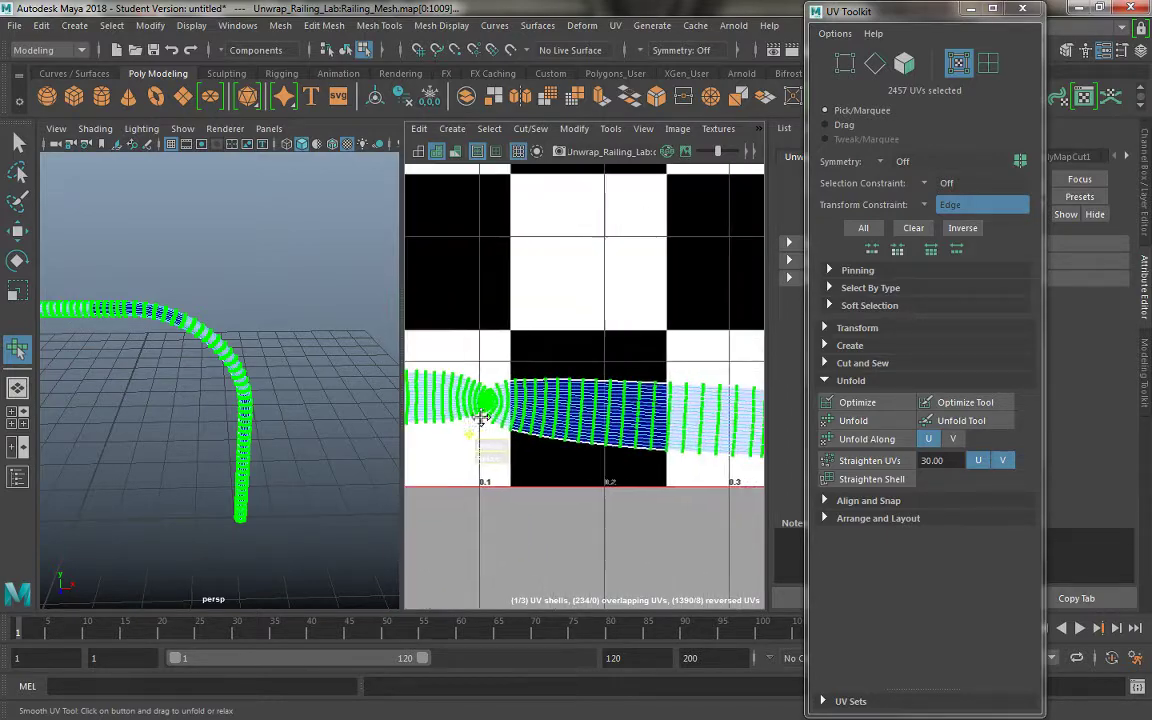
pyautogui.moveTo(152, 445)
pyautogui.keyDown('alt'); pyautogui.mouseDown()
pyautogui.moveTo(206, 329)
pyautogui.moveTo(275, 386)
pyautogui.moveTo(165, 393)
pyautogui.moveTo(200, 440)
pyautogui.mouseUp(); pyautogui.keyUp('alt')
pyautogui.scroll(-3, 535, 500)
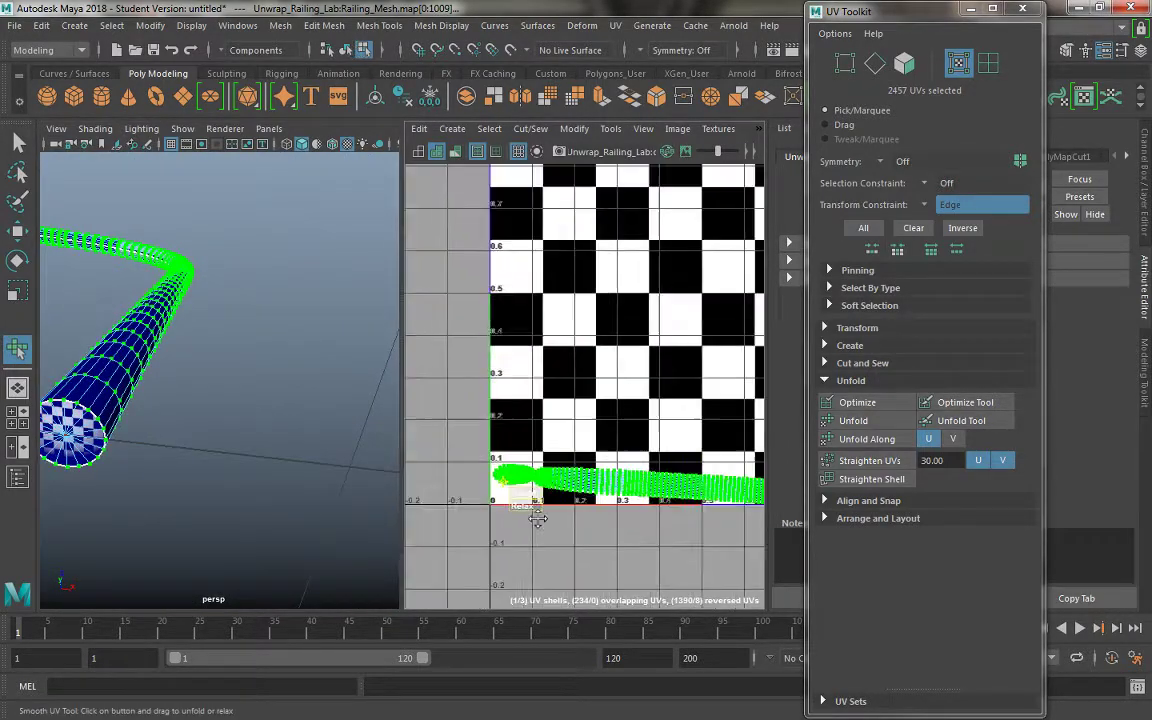
pyautogui.scroll(-2, 535, 504)
pyautogui.scroll(1, 480, 288)
pyautogui.scroll(-1, 490, 300)
pyautogui.scroll(5, 520, 310)
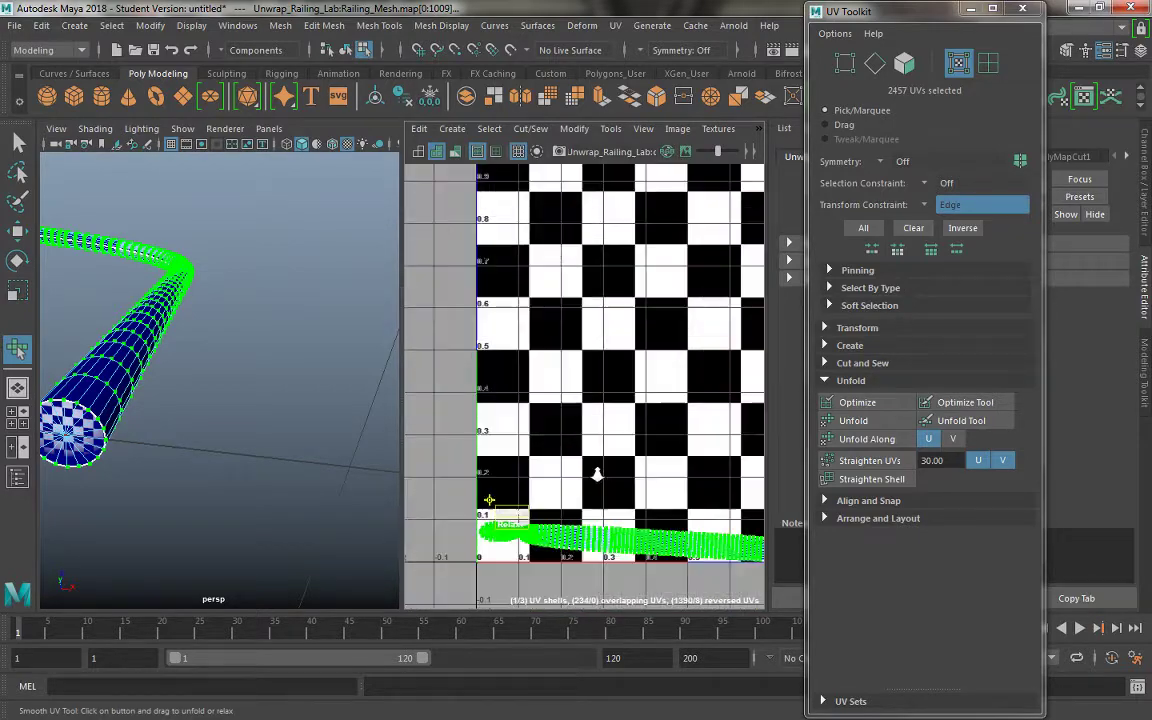
pyautogui.scroll(1, 527, 315)
pyautogui.moveTo(527, 315)
pyautogui.keyDown('alt'); pyautogui.mouseDown(button='middle')
pyautogui.moveTo(532, 368)
pyautogui.moveTo(475, 332)
pyautogui.mouseUp(button='middle'); pyautogui.keyUp('alt')
# Unfold the shell's left end to reduce overlapping and reversed UVs.
pyautogui.moveTo(425, 309); pyautogui.dragTo(918, 388)
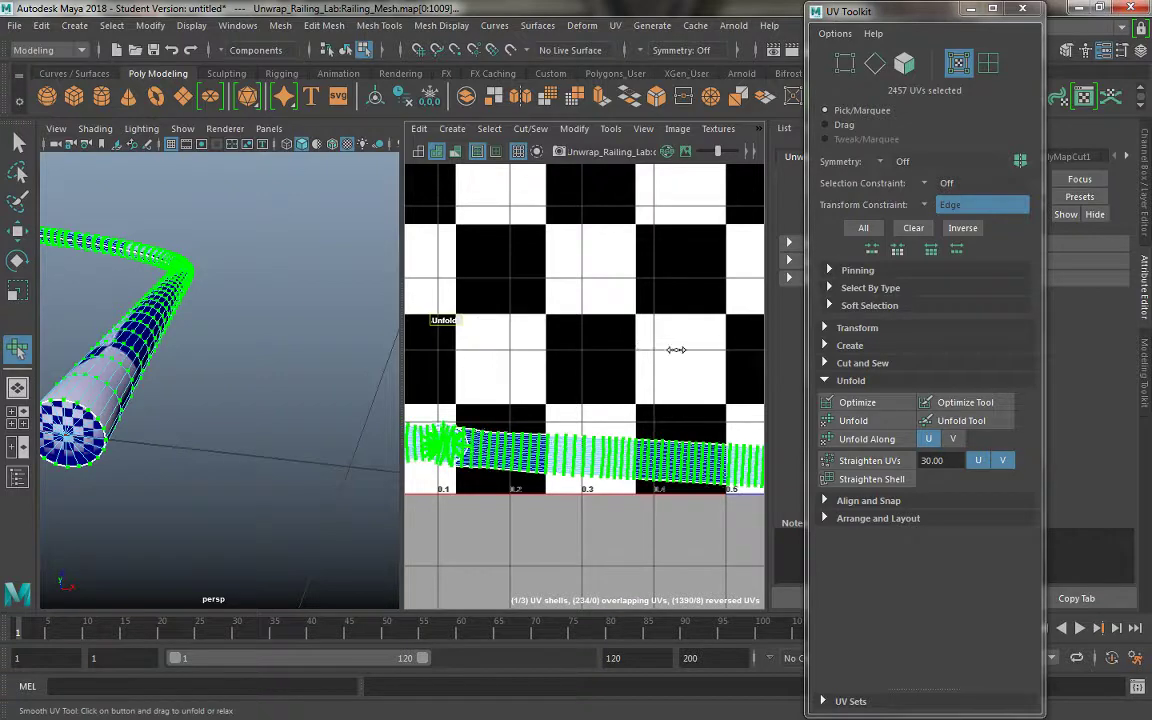
pyautogui.moveTo(578, 381); pyautogui.dragTo(590, 381)
pyautogui.keyDown('alt'); pyautogui.moveTo(515, 380); pyautogui.dragTo(613, 380, button='middle'); pyautogui.keyUp('alt')
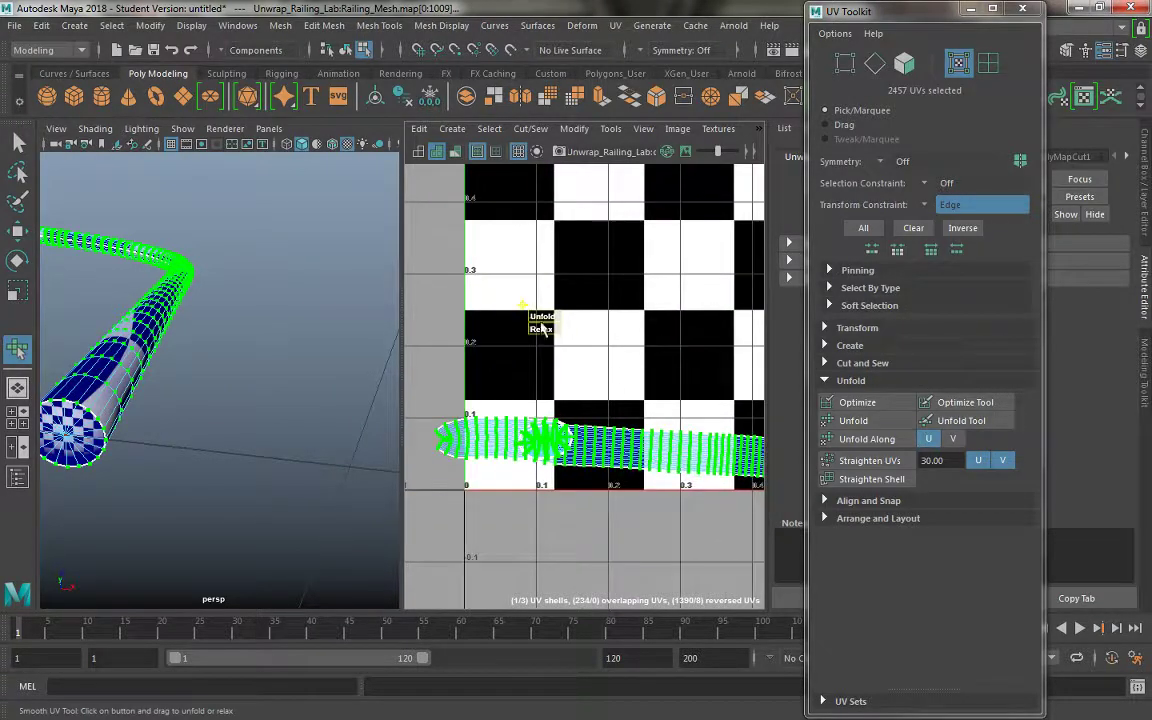
pyautogui.moveTo(571, 332); pyautogui.dragTo(684, 347)
pyautogui.moveTo(561, 324)
pyautogui.mouseDown()
pyautogui.moveTo(659, 337)
pyautogui.moveTo(640, 377)
pyautogui.mouseUp()
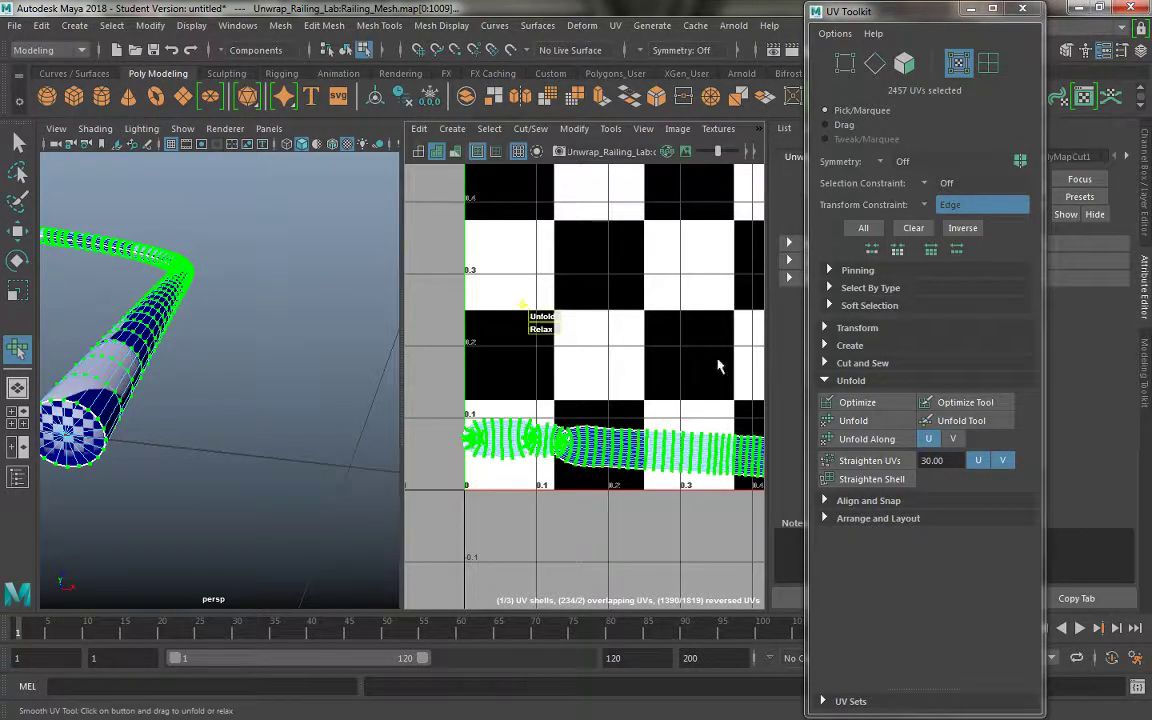
pyautogui.moveTo(557, 318); pyautogui.dragTo(760, 332)
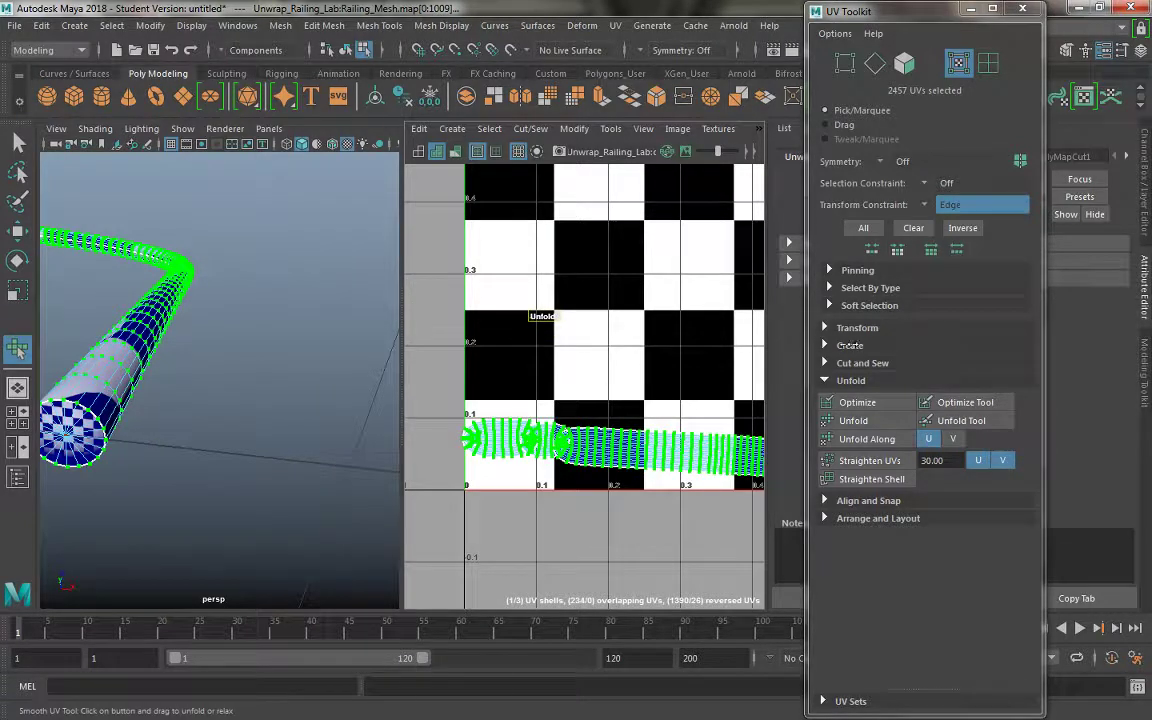
pyautogui.moveTo(545, 325); pyautogui.dragTo(560, 372)
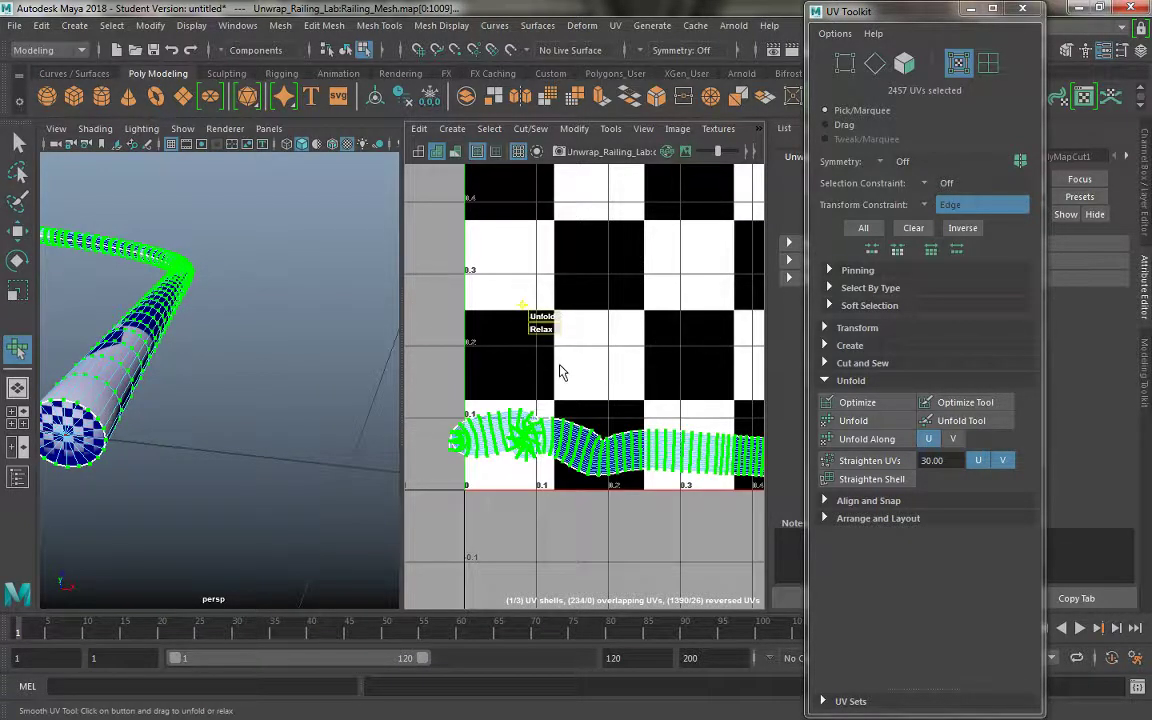
pyautogui.moveTo(541, 325); pyautogui.dragTo(1077, 392)
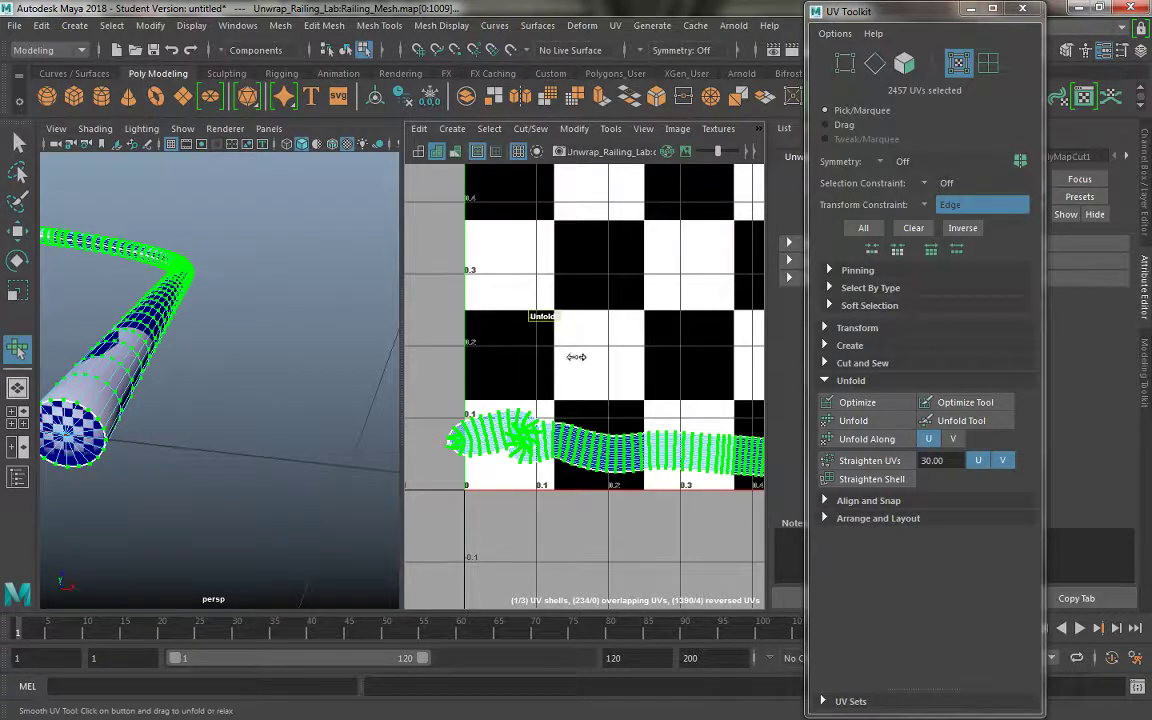
pyautogui.moveTo(574, 351)
pyautogui.mouseDown()
pyautogui.moveTo(558, 335)
pyautogui.moveTo(1100, 366)
pyautogui.moveTo(650, 397)
pyautogui.mouseUp()
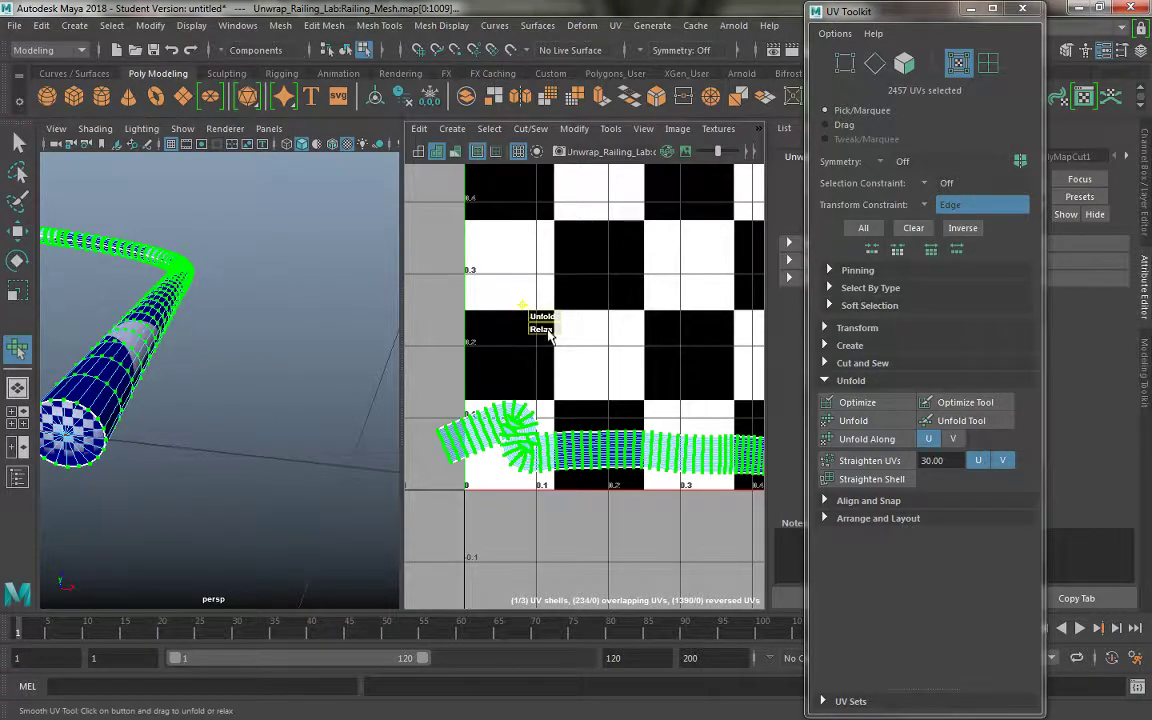
# Relax the tangled strip and keep unfolding until the band's left end straightens.
pyautogui.moveTo(585, 335); pyautogui.dragTo(729, 346)
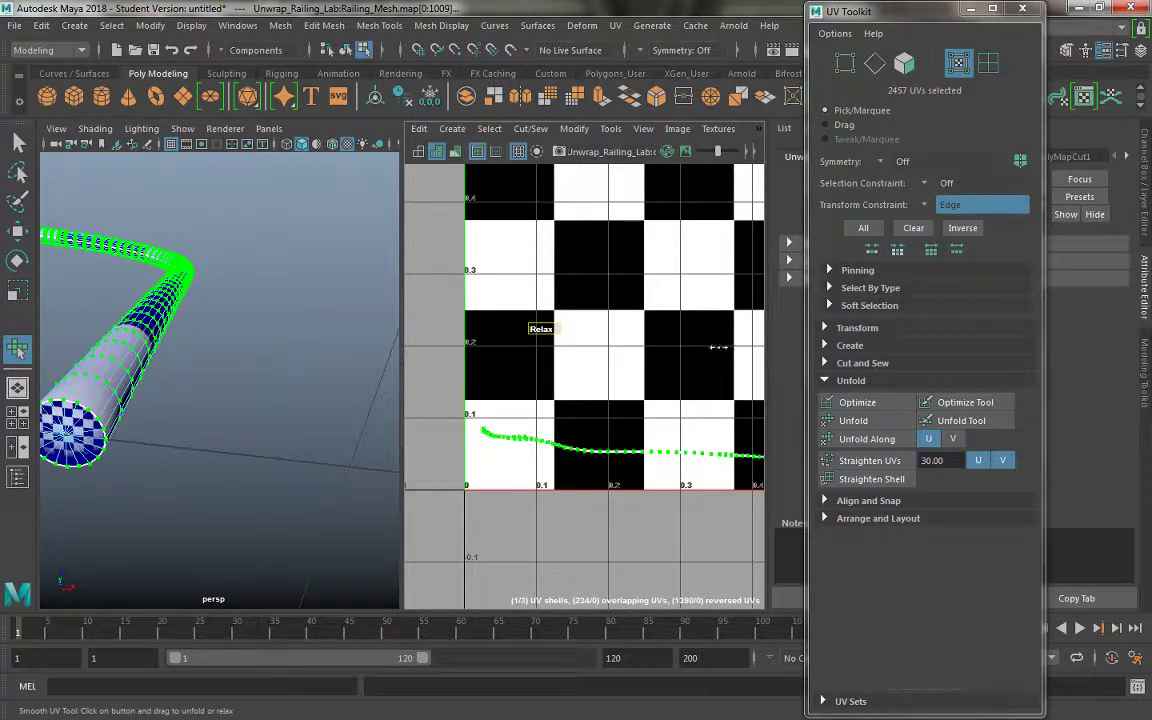
pyautogui.moveTo(538, 317); pyautogui.dragTo(940, 363)
pyautogui.moveTo(1107, 386); pyautogui.dragTo(667, 327)
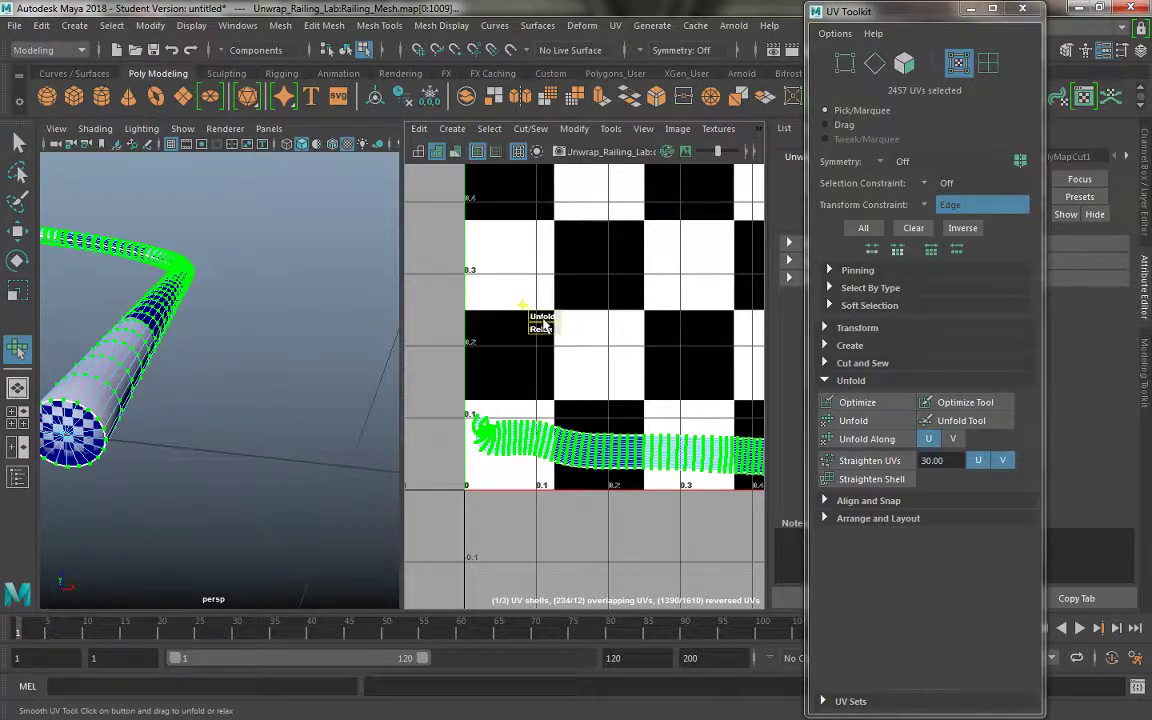
pyautogui.moveTo(541, 317)
pyautogui.mouseDown()
pyautogui.moveTo(579, 316)
pyautogui.moveTo(578, 330)
pyautogui.moveTo(627, 341)
pyautogui.moveTo(560, 320)
pyautogui.mouseUp()
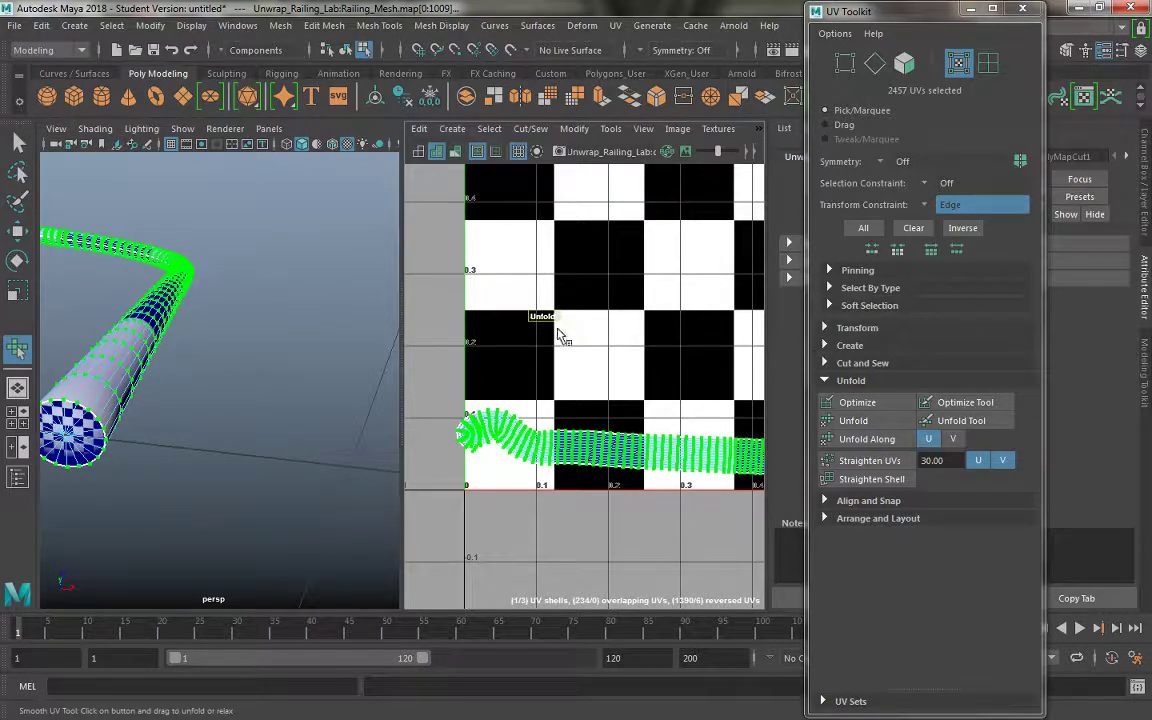
pyautogui.moveTo(536, 317); pyautogui.dragTo(541, 320)
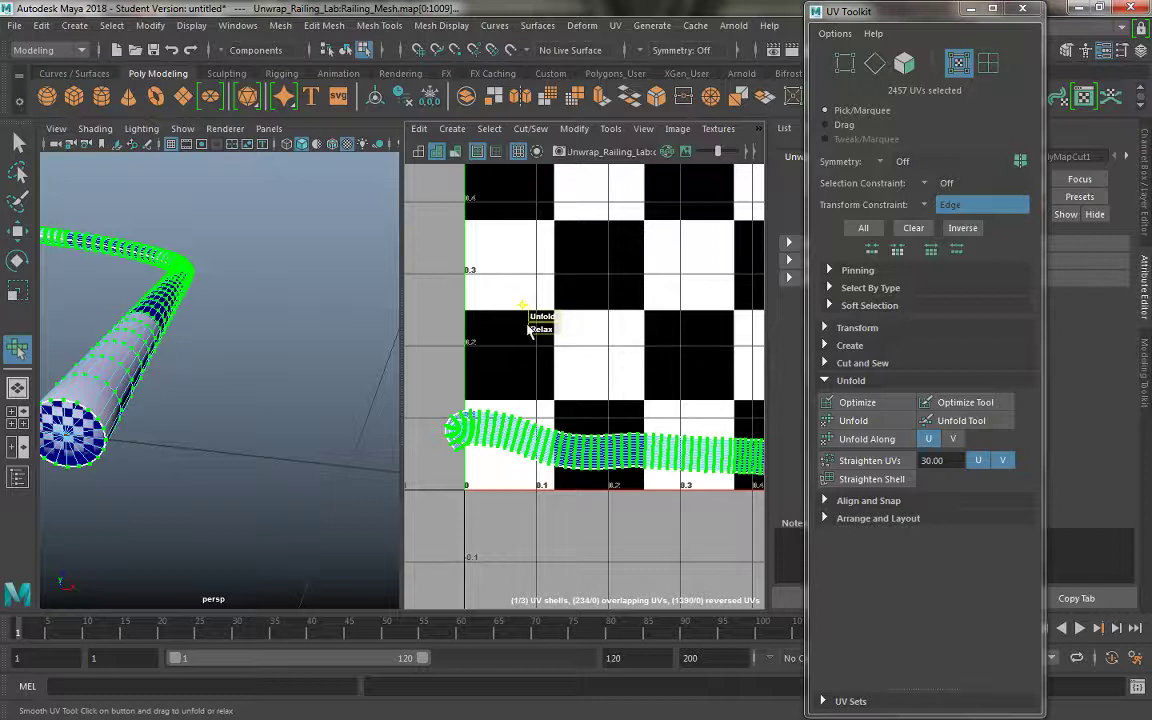
pyautogui.moveTo(541, 316); pyautogui.dragTo(645, 343)
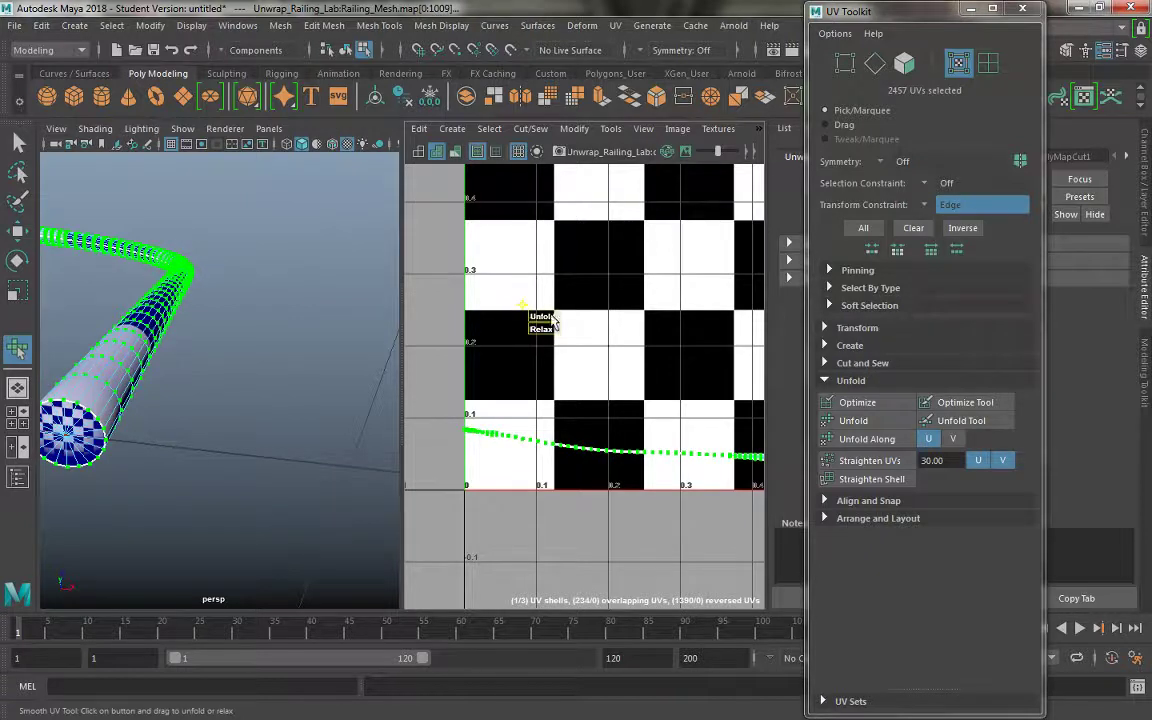
pyautogui.moveTo(541, 316); pyautogui.dragTo(1010, 381)
pyautogui.moveTo(541, 318); pyautogui.dragTo(978, 357)
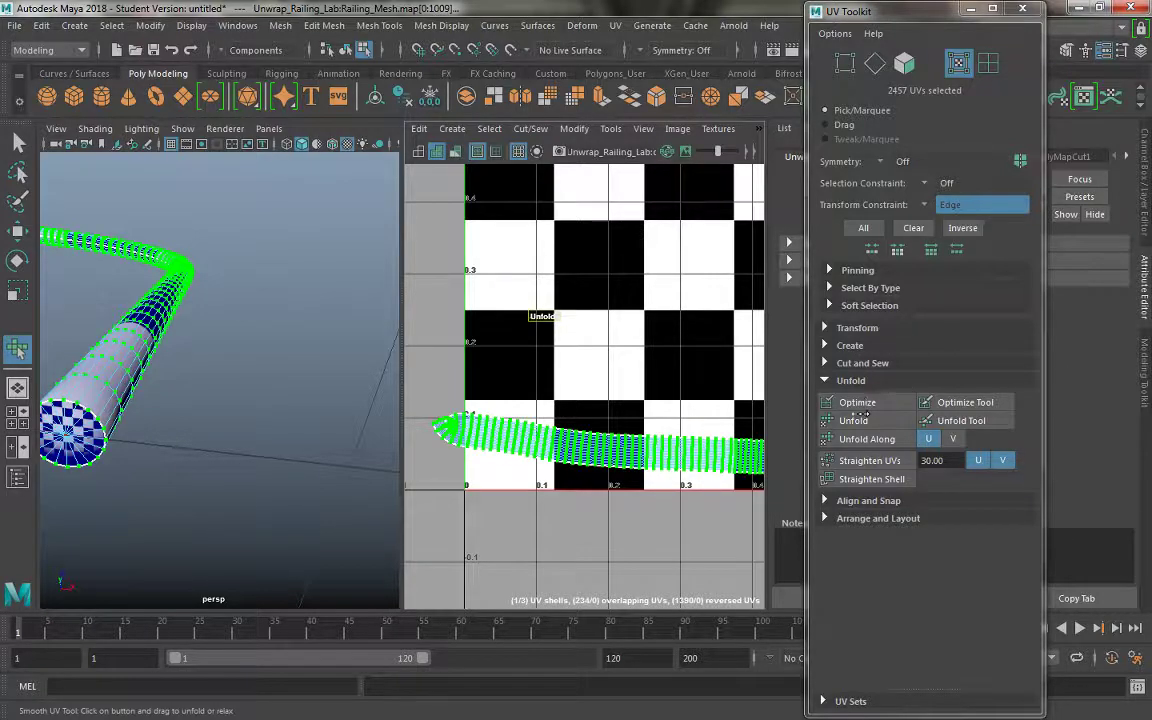
pyautogui.moveTo(535, 342)
pyautogui.keyDown('alt'); pyautogui.mouseDown(button='middle')
pyautogui.moveTo(634, 390)
pyautogui.moveTo(617, 348)
pyautogui.mouseUp(button='middle'); pyautogui.keyUp('alt')
# Unfold the UV band a little more, relax it thinner, then unfold to thicken it.
pyautogui.scroll(-2, 634, 390)
pyautogui.moveTo(612, 306); pyautogui.dragTo(540, 270)
pyautogui.moveTo(975, 345); pyautogui.dragTo(753, 345)
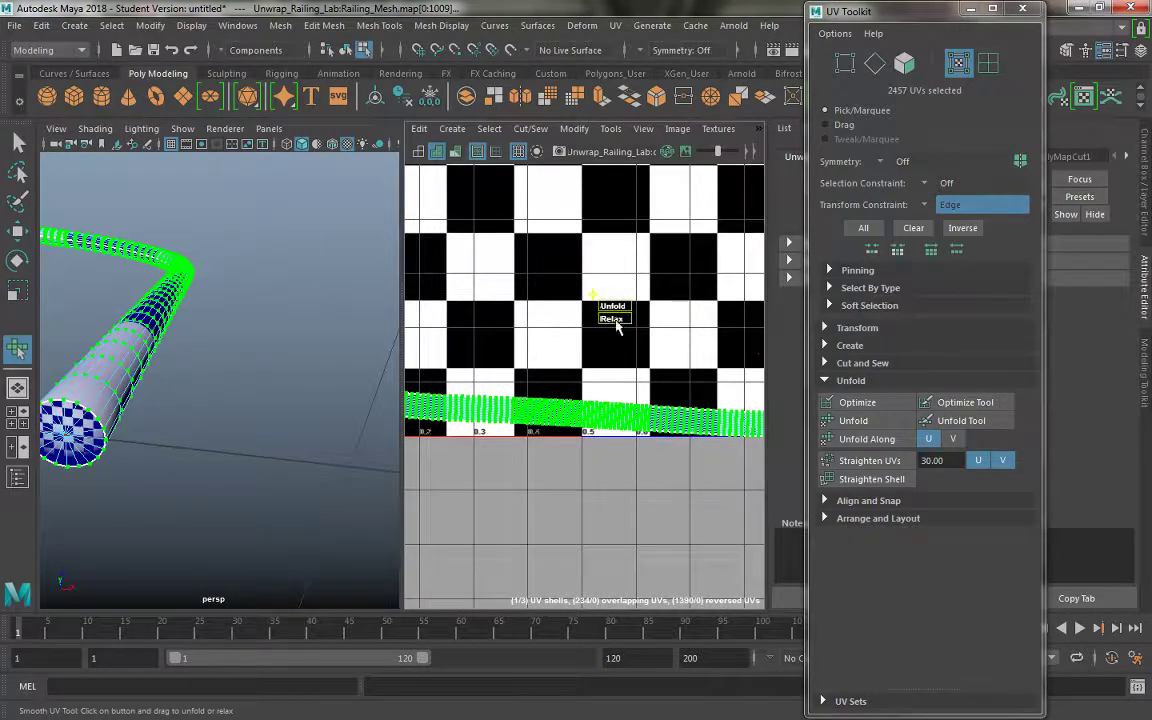
pyautogui.moveTo(617, 326)
pyautogui.keyDown('alt'); pyautogui.mouseDown(button='right')
pyautogui.moveTo(545, 319)
pyautogui.moveTo(530, 305)
pyautogui.mouseUp(button='right'); pyautogui.keyUp('alt')
pyautogui.moveTo(600, 358); pyautogui.dragTo(540, 322)
pyautogui.moveTo(610, 357); pyautogui.dragTo(642, 364)
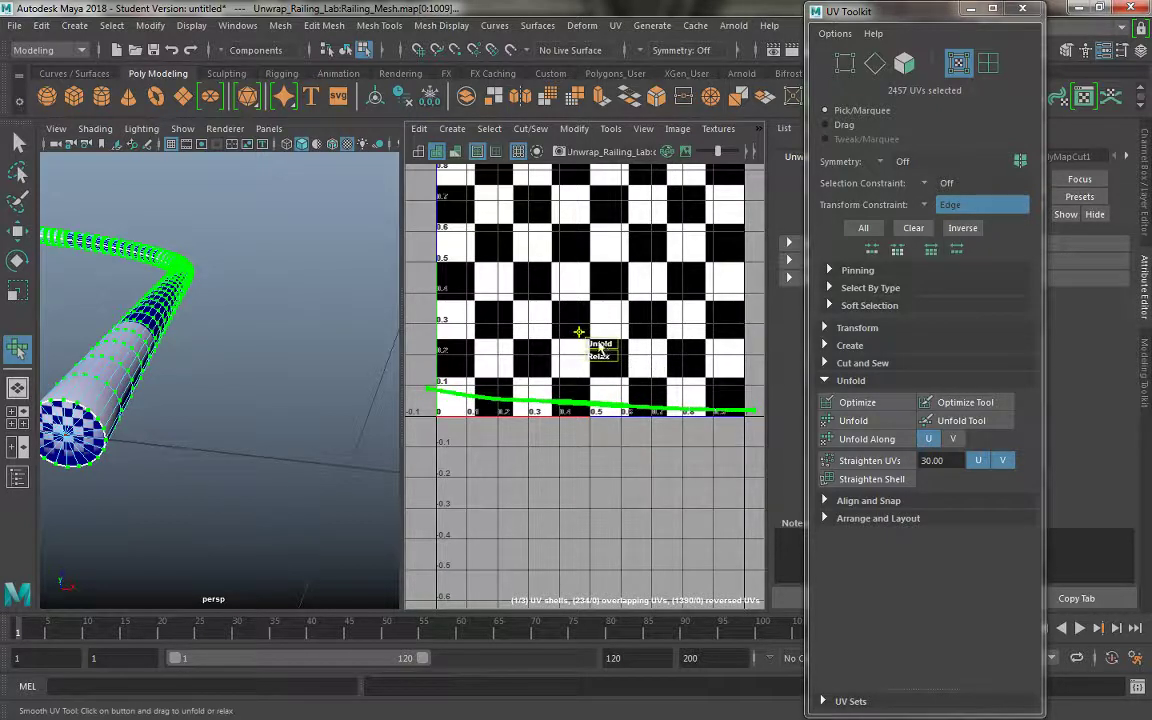
pyautogui.moveTo(600, 343)
pyautogui.mouseDown()
pyautogui.moveTo(662, 357)
pyautogui.moveTo(600, 347)
pyautogui.mouseUp()
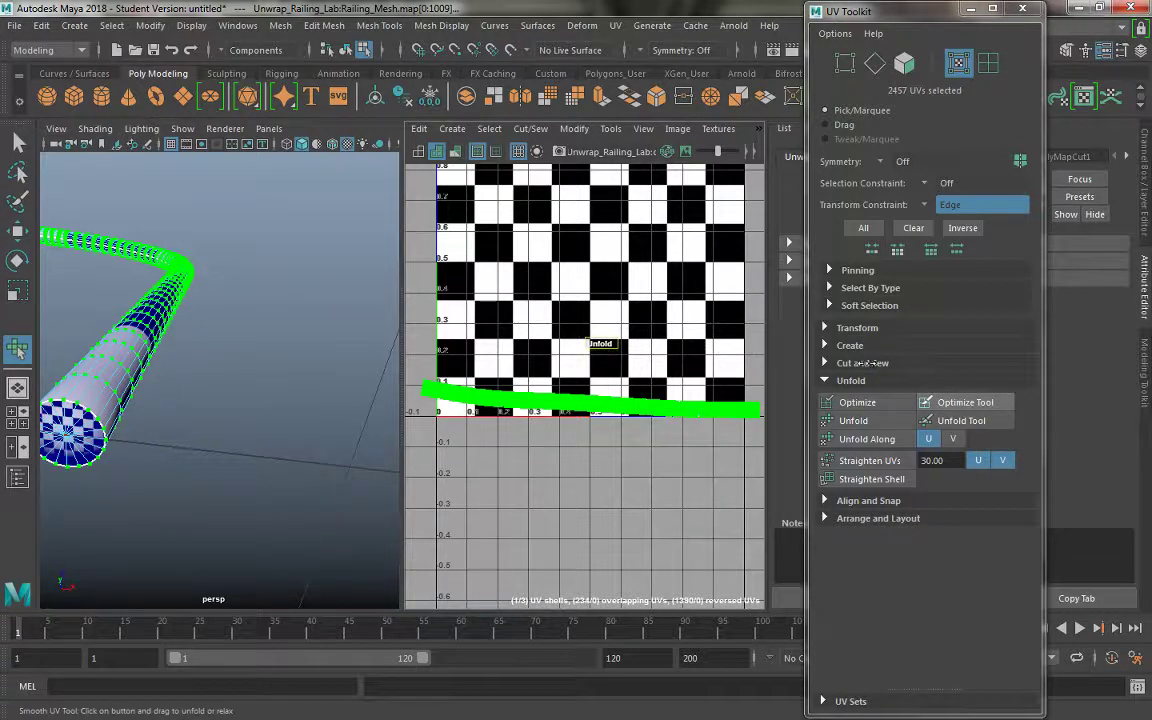
# Zoom in to inspect the UV band; the tool list is opened and closed unused.
pyautogui.keyDown('alt'); pyautogui.moveTo(501, 360); pyautogui.dragTo(485, 336, button='middle'); pyautogui.keyUp('alt')
pyautogui.scroll(2, 485, 336)
pyautogui.moveTo(530, 370)
pyautogui.keyDown('alt'); pyautogui.mouseDown(button='middle')
pyautogui.moveTo(572, 403)
pyautogui.moveTo(541, 388)
pyautogui.mouseUp(button='middle'); pyautogui.keyUp('alt')
pyautogui.scroll(2, 572, 403)
pyautogui.scroll(-1, 539, 352)
pyautogui.scroll(-1, 539, 352)
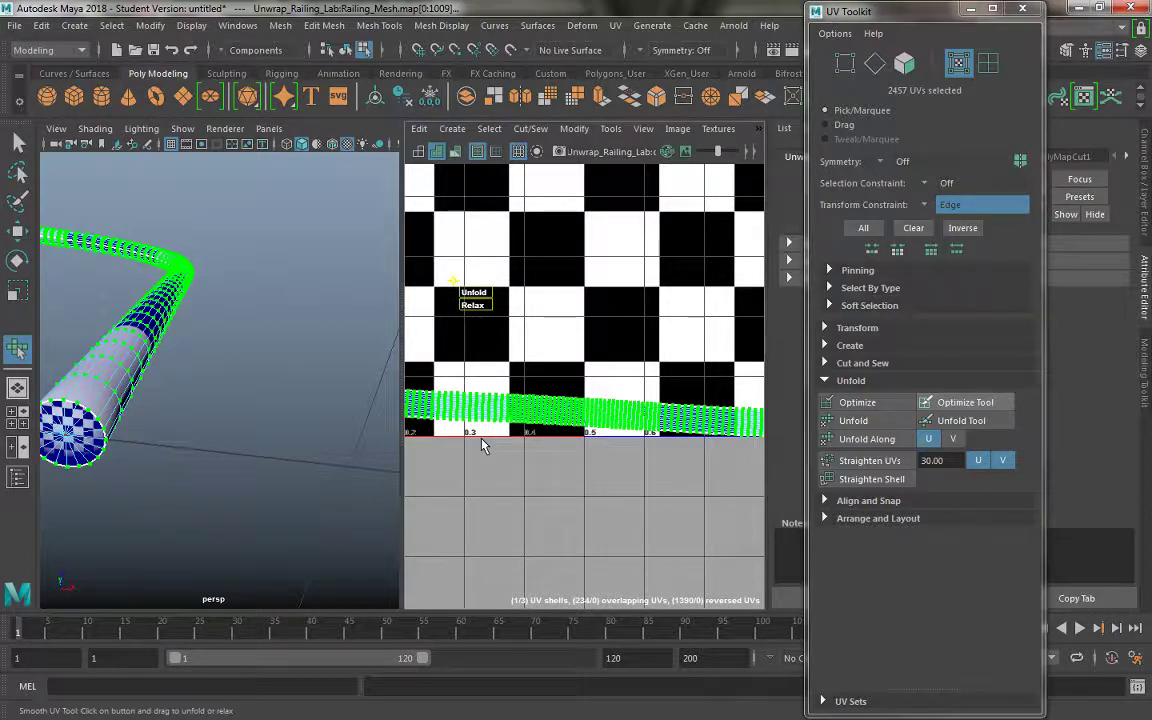
pyautogui.keyDown('alt'); pyautogui.moveTo(517, 440); pyautogui.dragTo(523, 441, button='middle'); pyautogui.keyUp('alt')
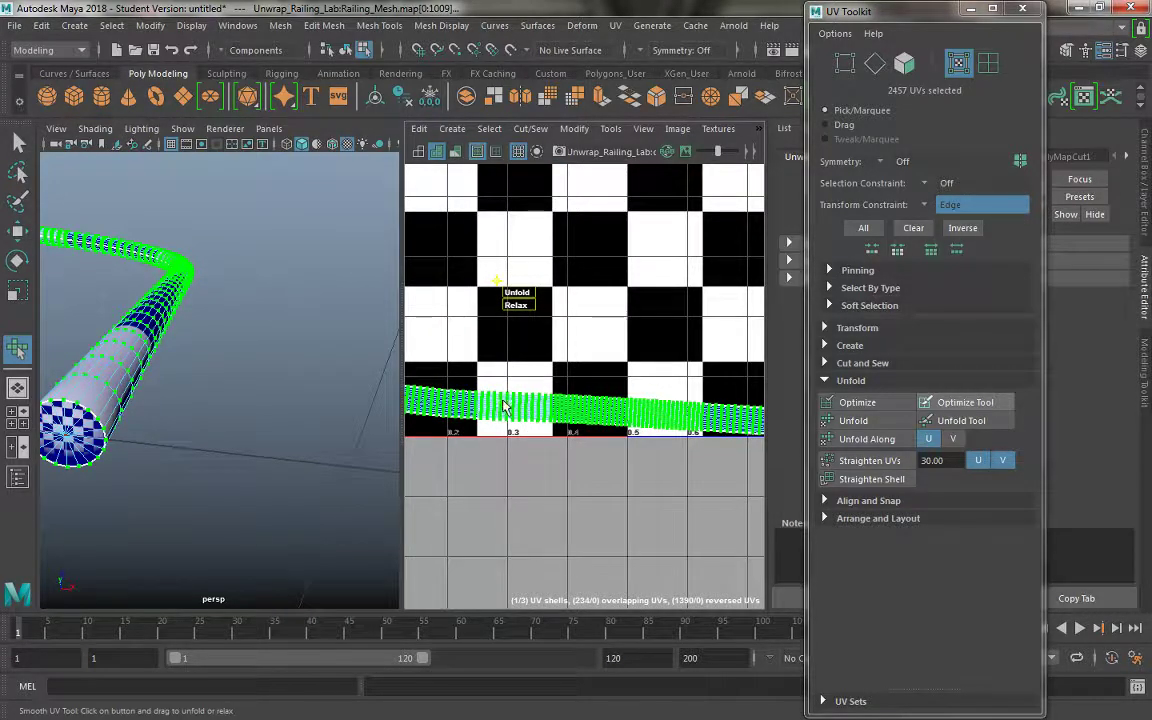
pyautogui.scroll(-2, 514, 428)
pyautogui.click(606, 131)
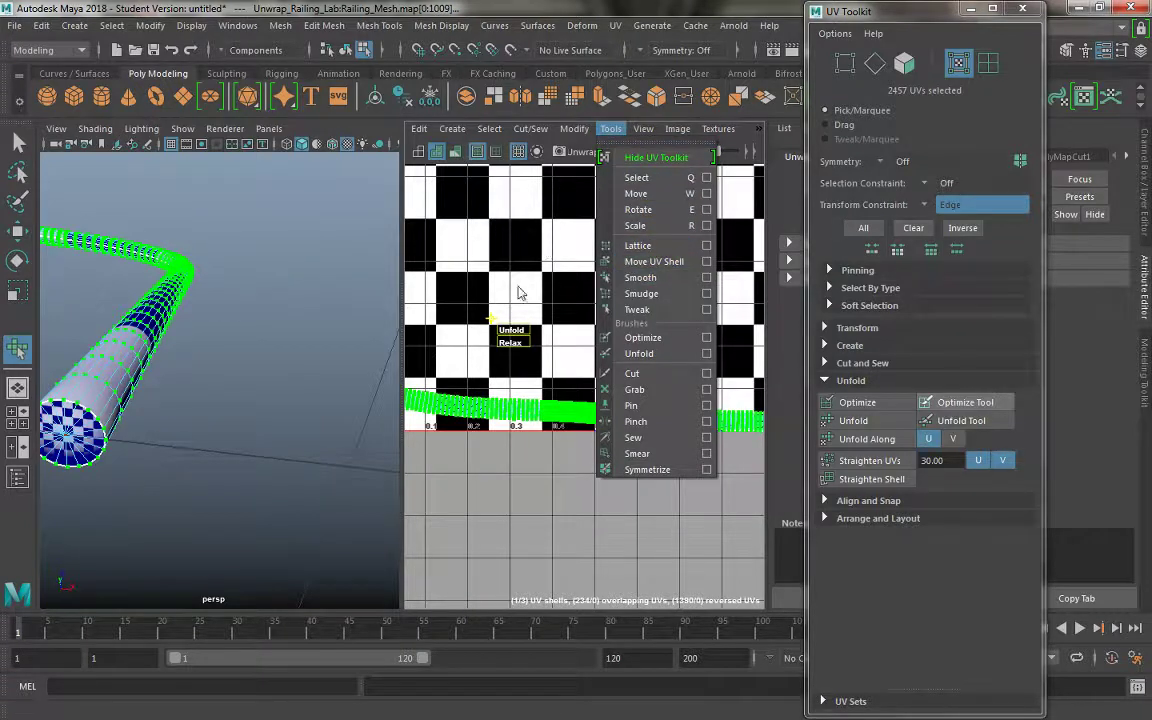
pyautogui.click(460, 302)
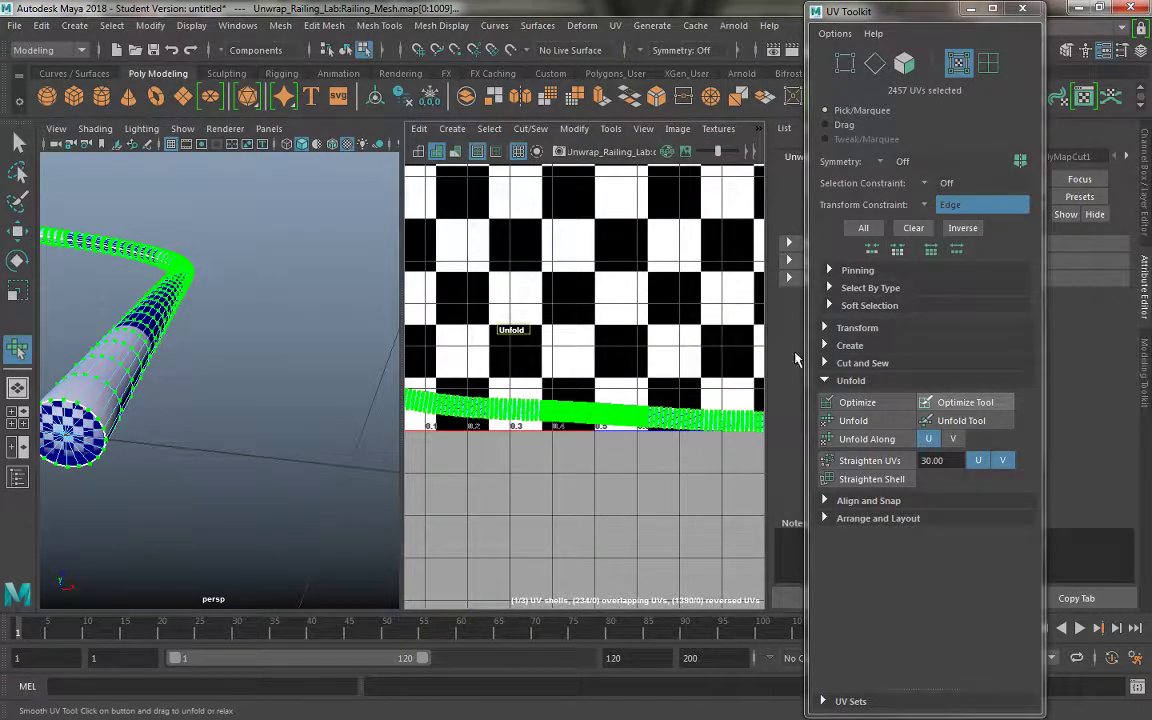
# Relax and slightly unfold the band, undo the over-thin relax, and zoom out on the tile.
pyautogui.moveTo(509, 342); pyautogui.dragTo(614, 355)
pyautogui.moveTo(688, 361)
pyautogui.mouseDown()
pyautogui.moveTo(563, 346)
pyautogui.moveTo(805, 357)
pyautogui.mouseUp()
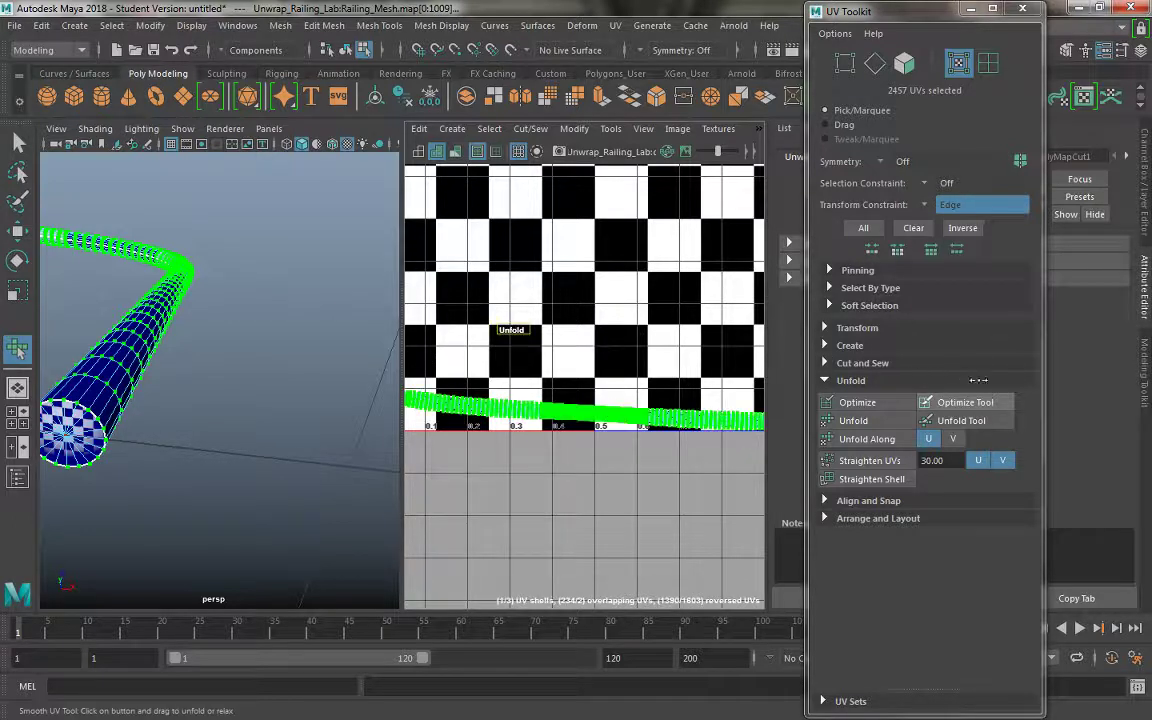
pyautogui.moveTo(665, 346)
pyautogui.mouseDown()
pyautogui.moveTo(513, 331)
pyautogui.moveTo(760, 330)
pyautogui.mouseUp()
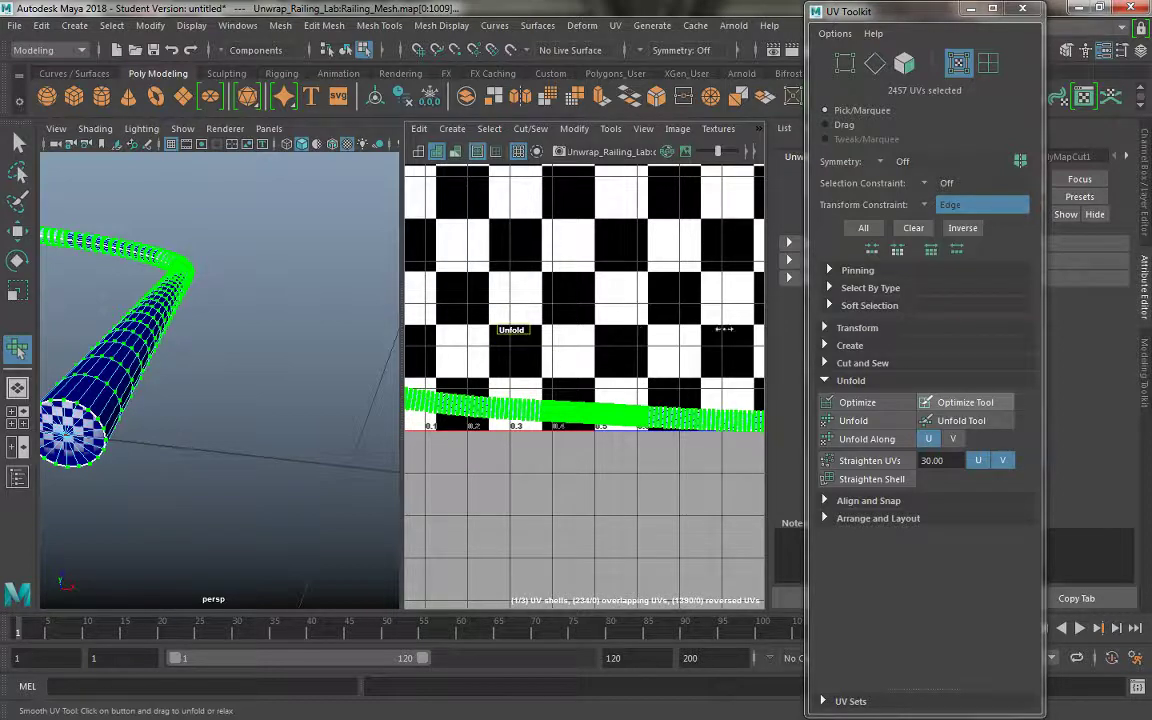
pyautogui.scroll(-1, 520, 325)
pyautogui.scroll(-2, 540, 307)
pyautogui.scroll(2, 540, 307)
pyautogui.scroll(2, 530, 320)
pyautogui.scroll(2, 510, 340)
pyautogui.scroll(2, 489, 358)
pyautogui.scroll(-1, 489, 358)
pyautogui.scroll(-1, 605, 390)
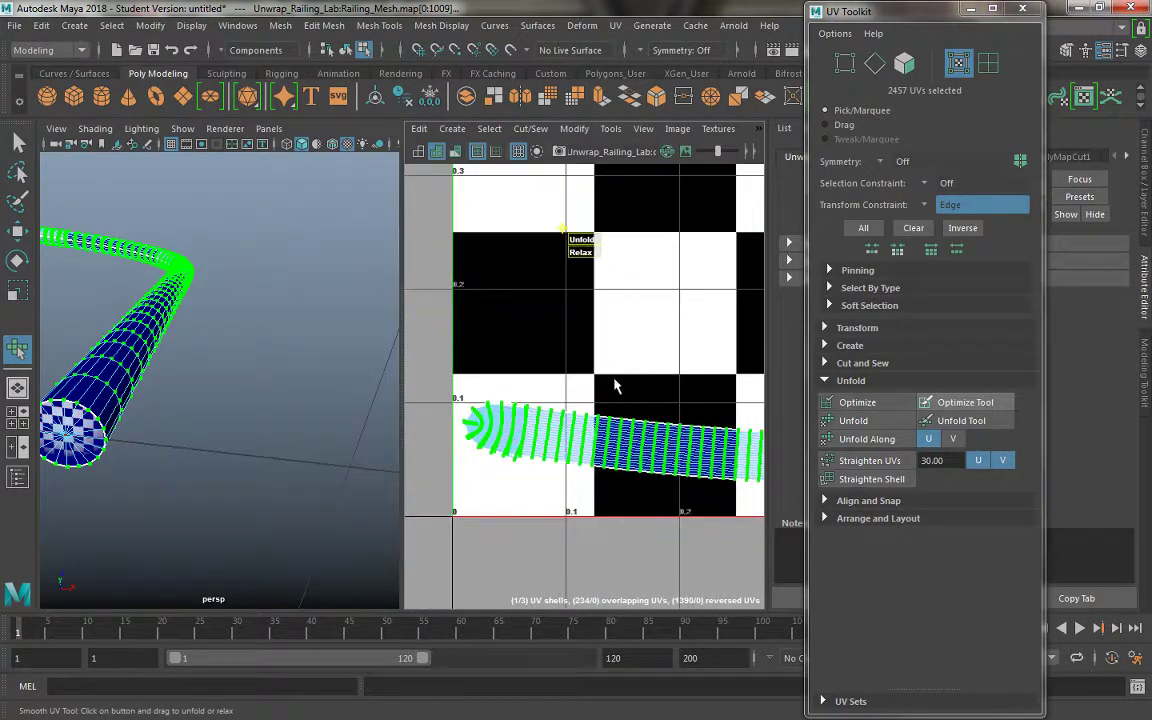
pyautogui.scroll(-1, 591, 381)
pyautogui.hotkey('ctrl', 'z')
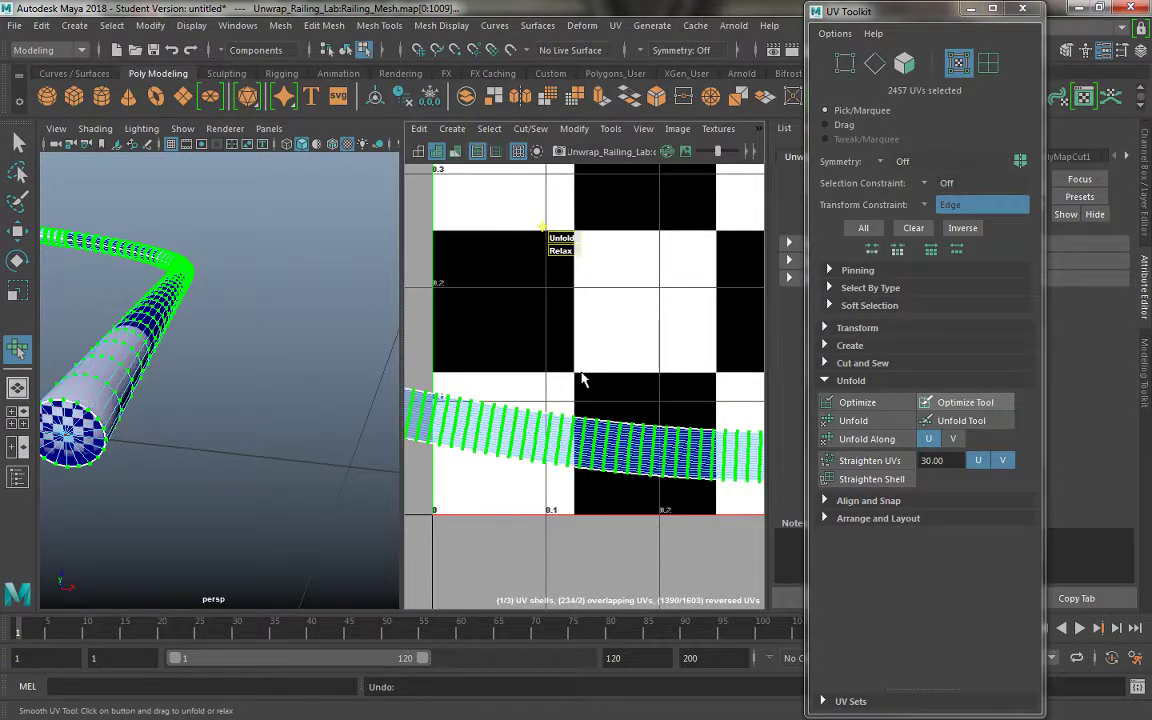
pyautogui.scroll(-2, 560, 360)
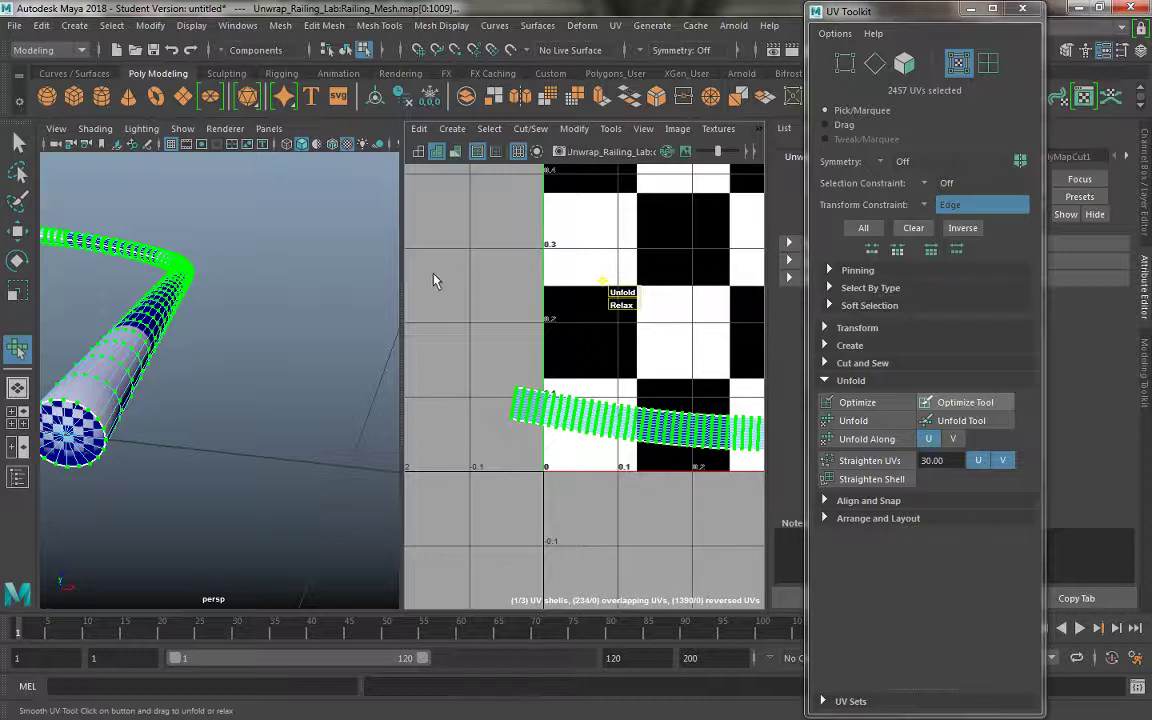
pyautogui.scroll(-2, 570, 221)
pyautogui.moveTo(570, 221)
pyautogui.keyDown('alt'); pyautogui.mouseDown(button='middle')
pyautogui.moveTo(563, 347)
pyautogui.moveTo(420, 329)
pyautogui.mouseUp(button='middle'); pyautogui.keyUp('alt')
# Run UV Toolkit Unfold on the railing shell and zoom around to inspect the band.
pyautogui.click(853, 420)
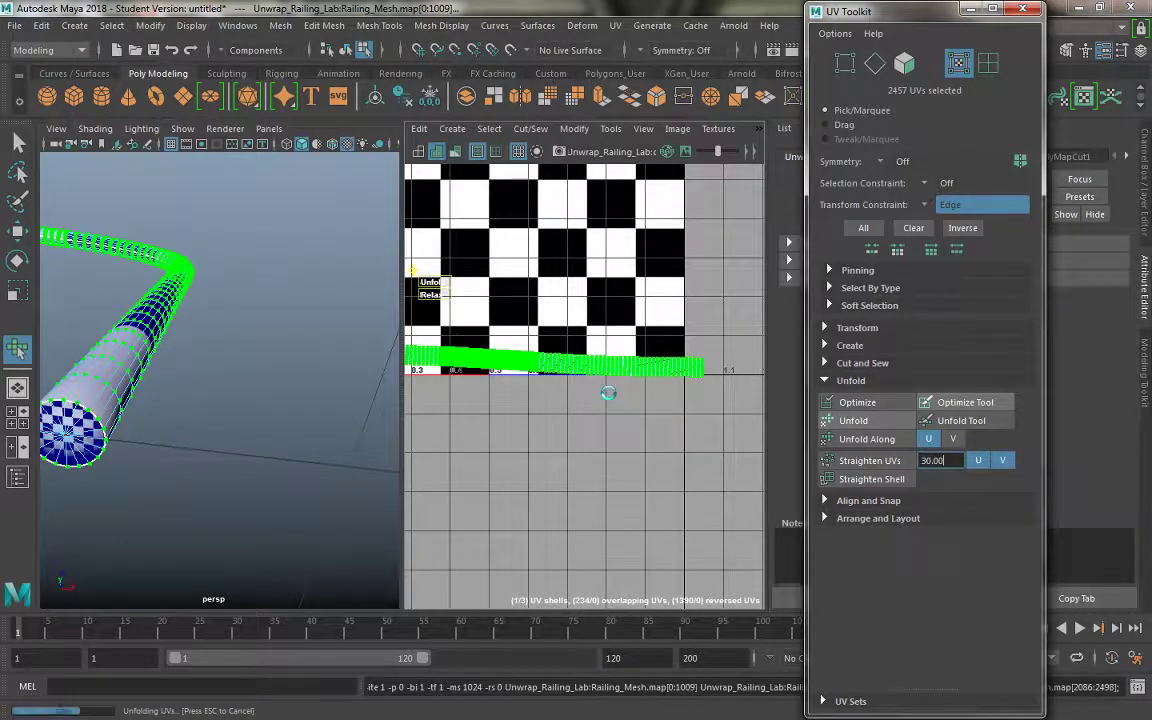
pyautogui.moveTo(609, 391)
pyautogui.keyDown('alt'); pyautogui.mouseDown(button='middle')
pyautogui.moveTo(764, 388)
pyautogui.moveTo(597, 383)
pyautogui.mouseUp(button='middle'); pyautogui.keyUp('alt')
pyautogui.keyDown('alt'); pyautogui.moveTo(597, 383); pyautogui.dragTo(625, 443, button='right'); pyautogui.keyUp('alt')
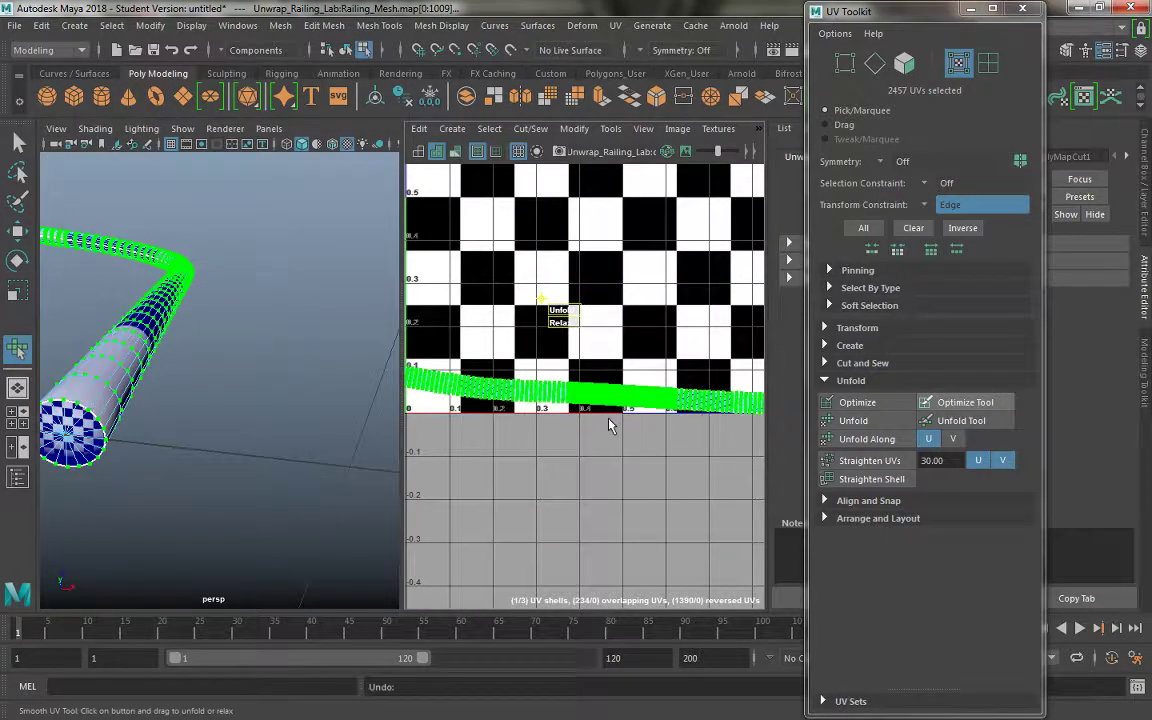
pyautogui.keyDown('alt'); pyautogui.moveTo(610, 424); pyautogui.dragTo(587, 398, button='middle'); pyautogui.keyUp('alt')
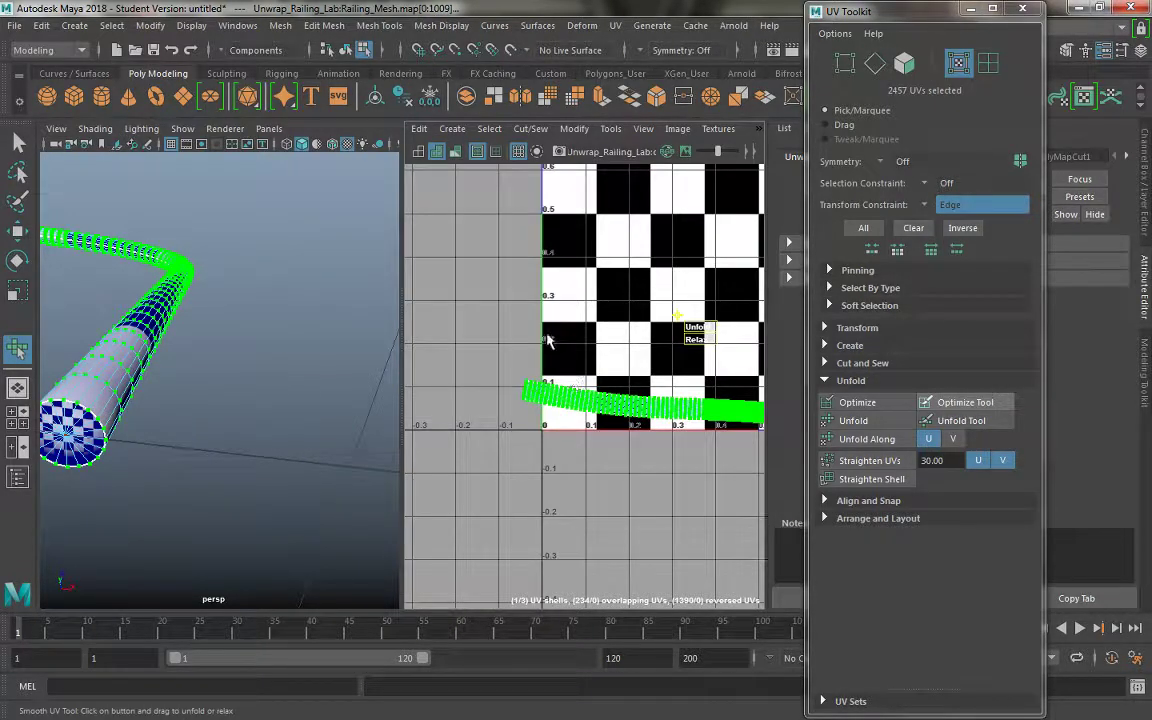
pyautogui.moveTo(547, 341)
pyautogui.keyDown('alt'); pyautogui.mouseDown(button='right')
pyautogui.moveTo(522, 337)
pyautogui.moveTo(588, 428)
pyautogui.mouseUp(button='right'); pyautogui.keyUp('alt')
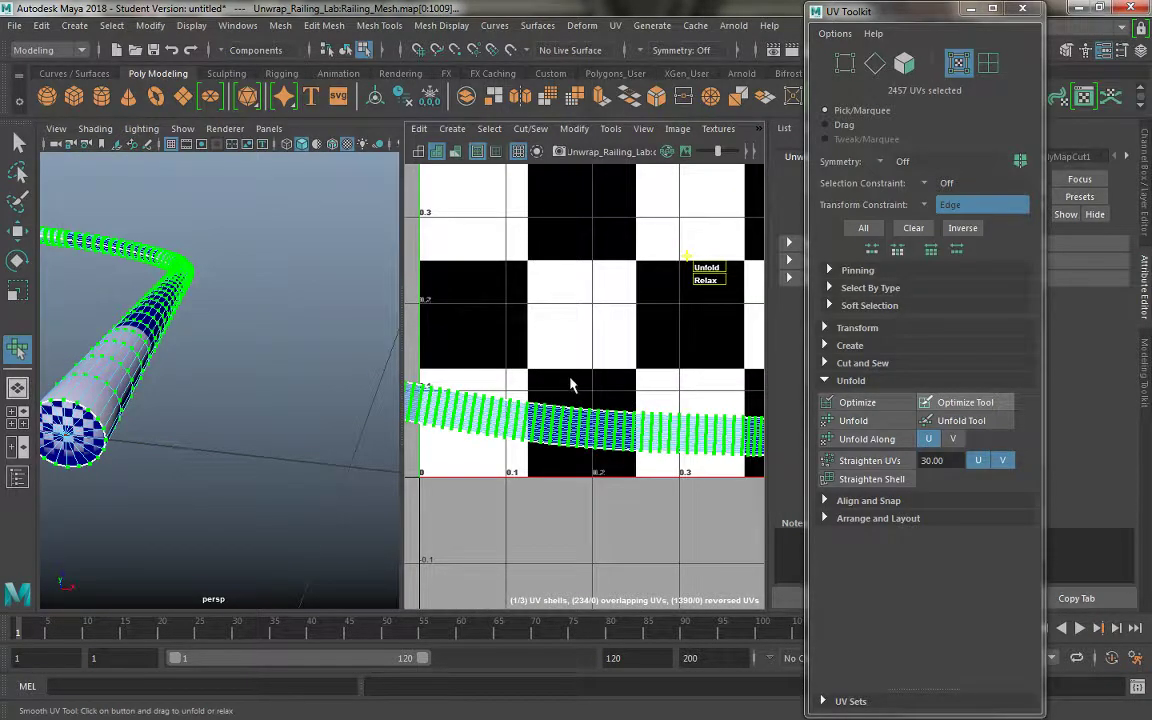
pyautogui.keyDown('alt'); pyautogui.moveTo(571, 385); pyautogui.dragTo(589, 373, button='middle'); pyautogui.keyUp('alt')
pyautogui.keyDown('alt'); pyautogui.moveTo(591, 380); pyautogui.dragTo(599, 368, button='right'); pyautogui.keyUp('alt')
pyautogui.keyDown('alt'); pyautogui.moveTo(599, 368); pyautogui.dragTo(636, 376, button='middle'); pyautogui.keyUp('alt')
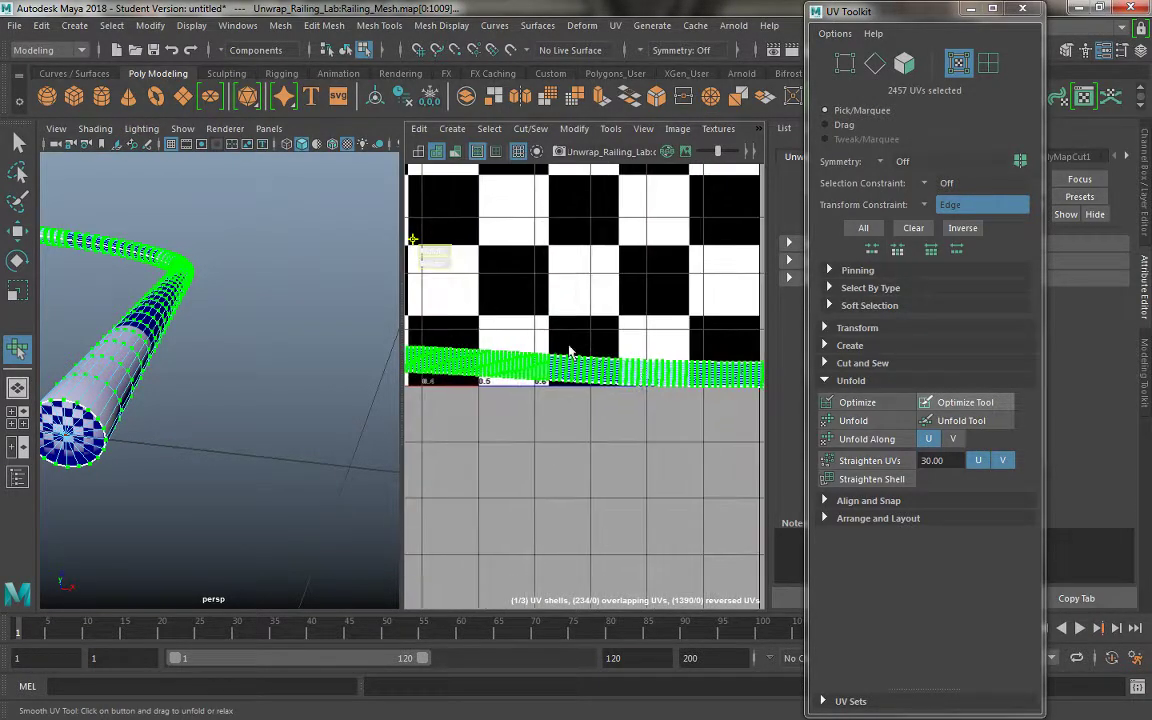
pyautogui.scroll(-2, 636, 376)
pyautogui.scroll(-2, 458, 355)
pyautogui.scroll(-2, 501, 319)
pyautogui.scroll(-2, 612, 334)
pyautogui.keyDown('alt'); pyautogui.moveTo(602, 279); pyautogui.dragTo(616, 271, button='middle'); pyautogui.keyUp('alt')
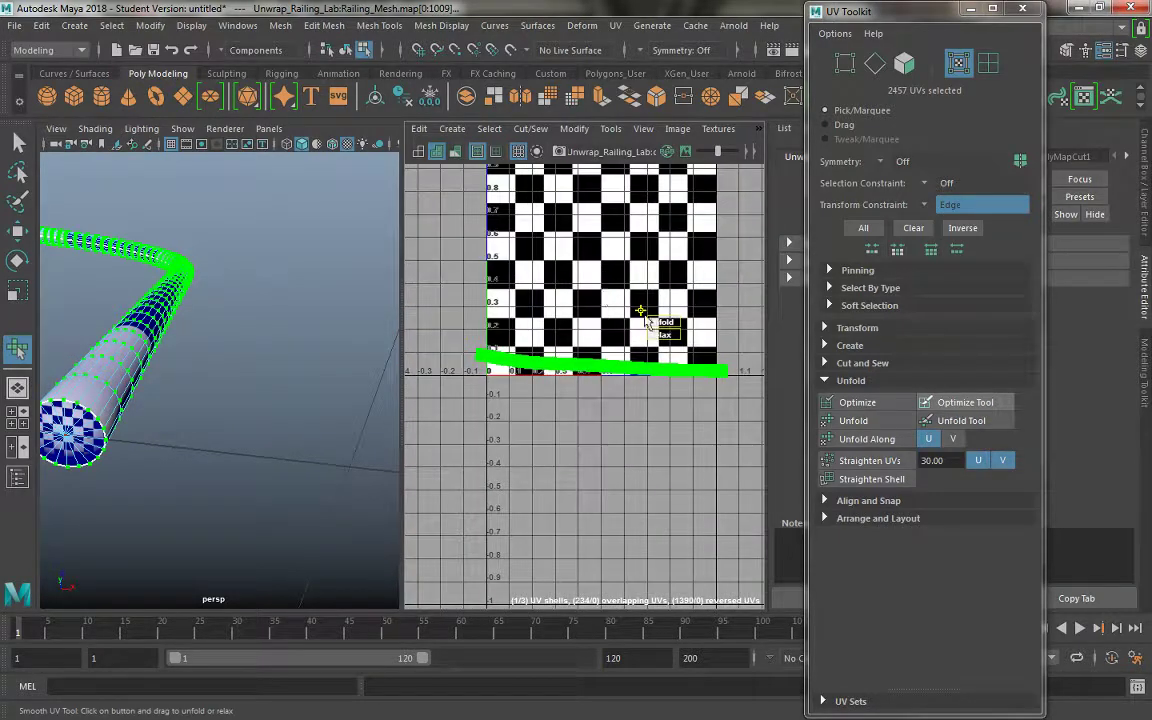
# Optimize the shell, unfold it again, then undo that final unfold.
pyautogui.click(858, 403)
pyautogui.scroll(1, 535, 290)
pyautogui.scroll(1, 535, 290)
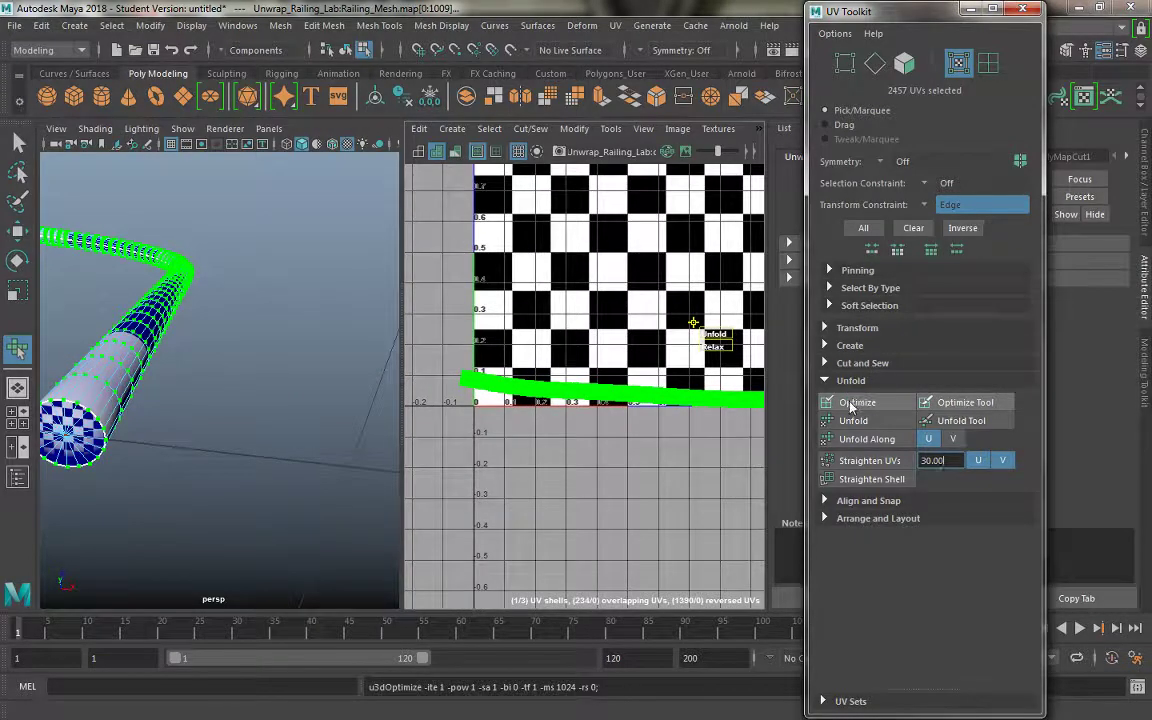
pyautogui.click(847, 420)
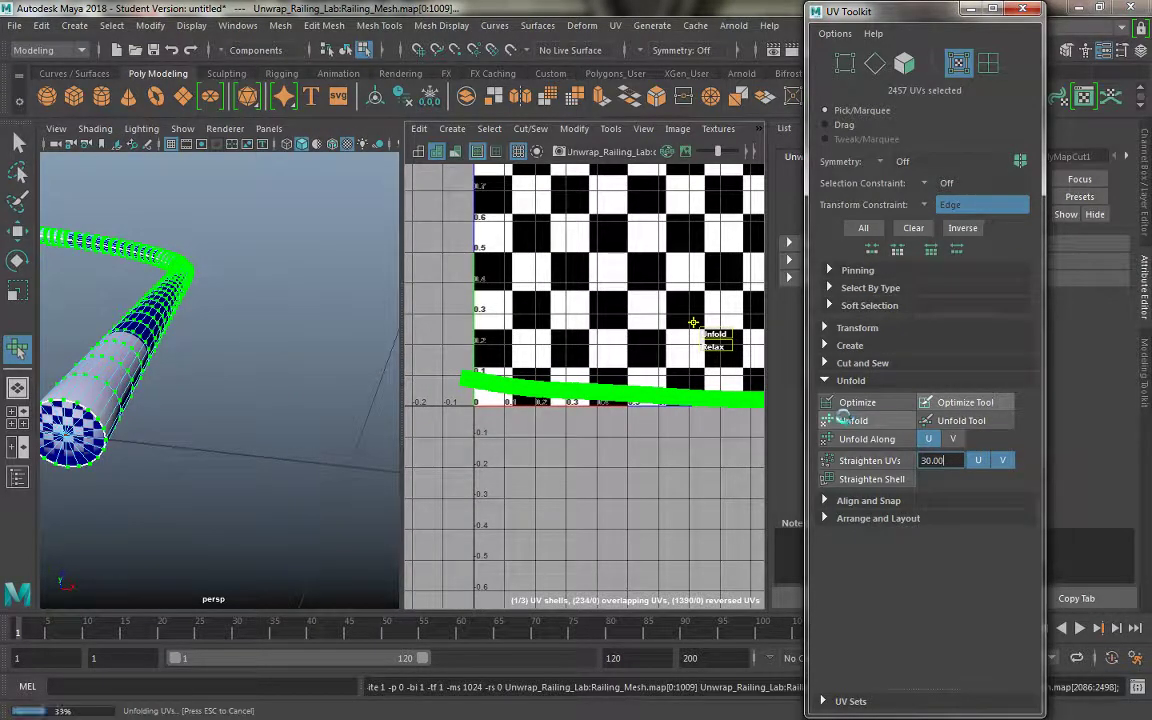
pyautogui.moveTo(560, 305)
pyautogui.keyDown('alt'); pyautogui.mouseDown(button='middle')
pyautogui.moveTo(465, 285)
pyautogui.moveTo(543, 303)
pyautogui.mouseUp(button='middle'); pyautogui.keyUp('alt')
pyautogui.hotkey('ctrl', 'z')
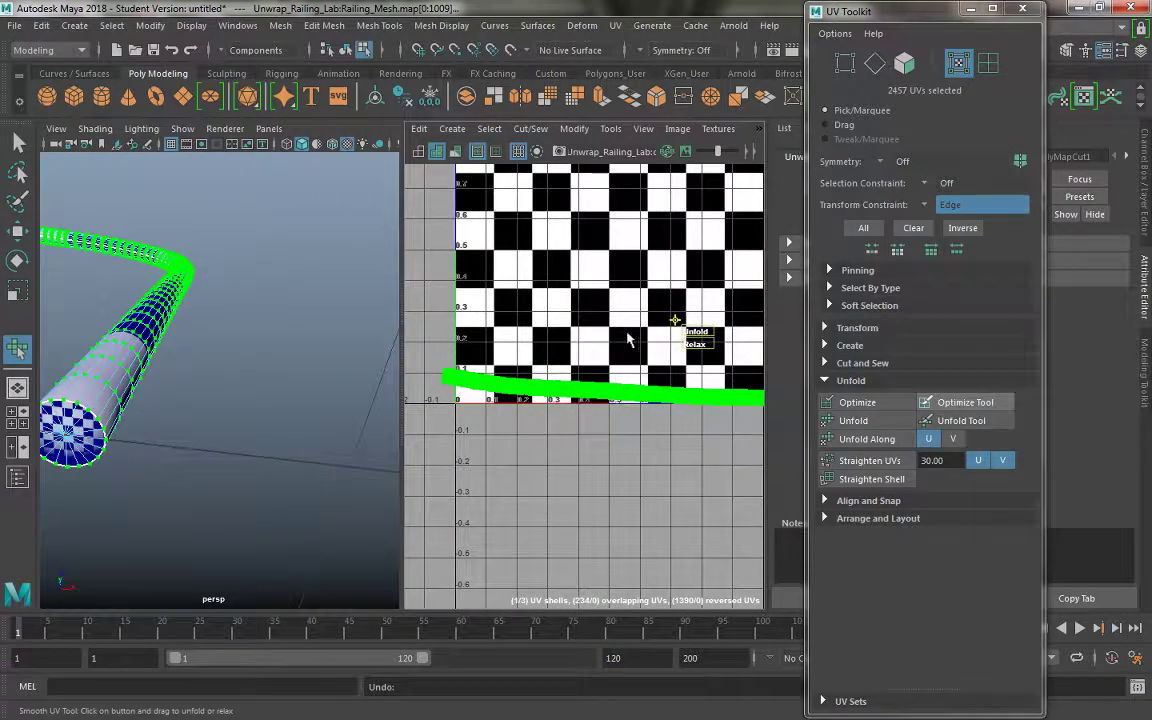
pyautogui.click(853, 420)
# Frame the full 0–1 checker tile and choose the Unfold brush, which errors 'unfold context not found'.
pyautogui.scroll(-2, 470, 318)
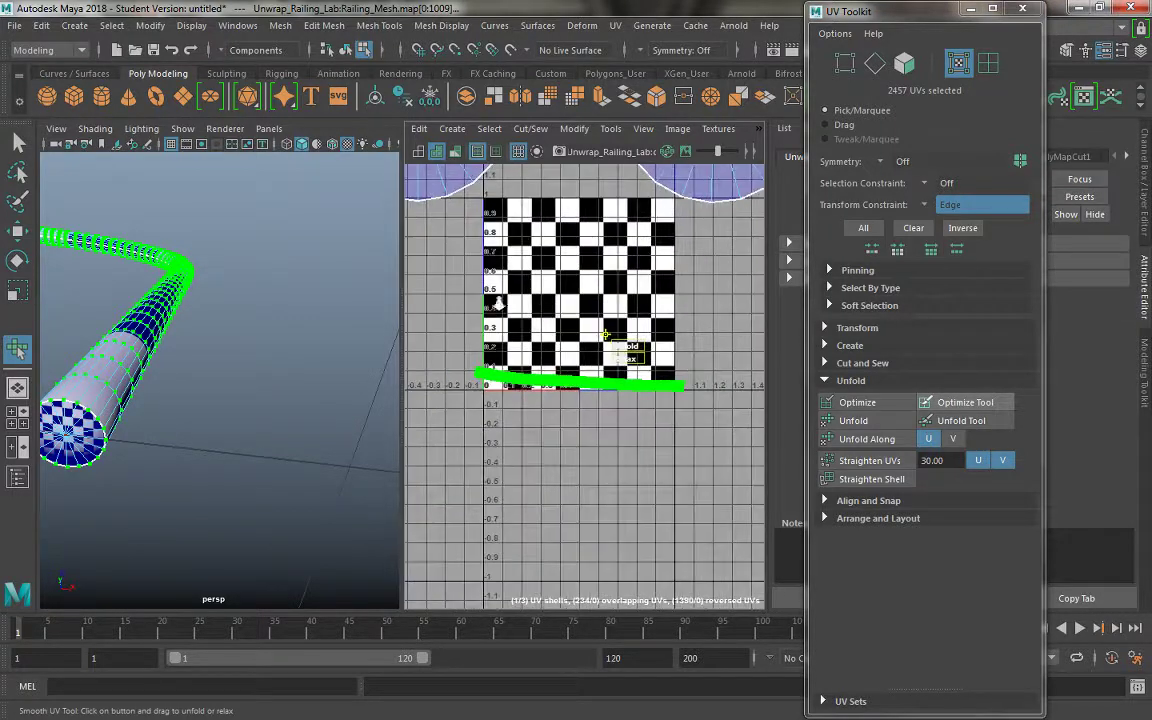
pyautogui.scroll(-2, 470, 318)
pyautogui.keyDown('alt'); pyautogui.moveTo(521, 331); pyautogui.dragTo(575, 356, button='middle'); pyautogui.keyUp('alt')
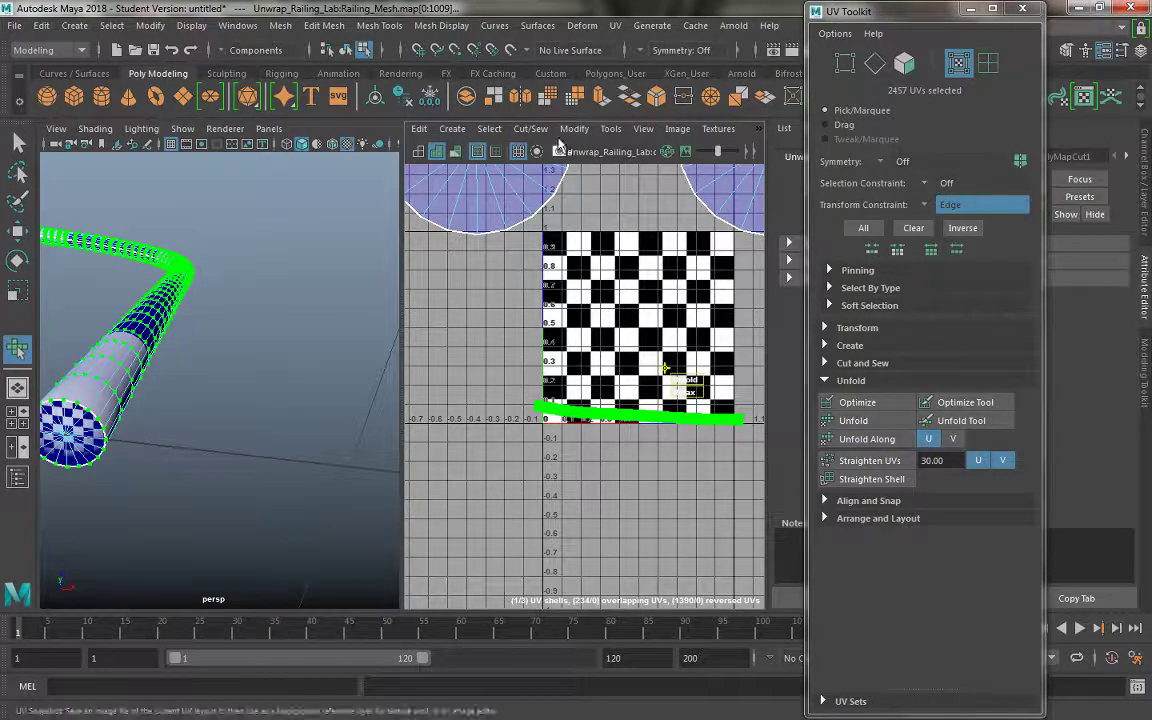
pyautogui.click(608, 130)
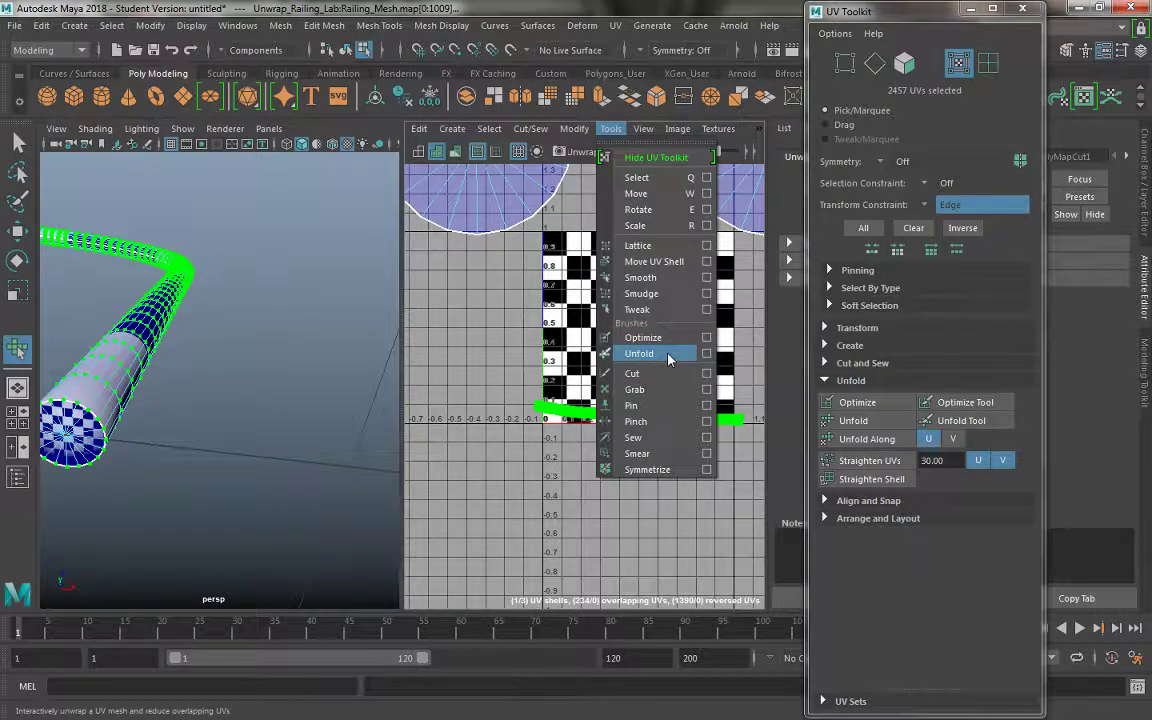
pyautogui.click(668, 358)
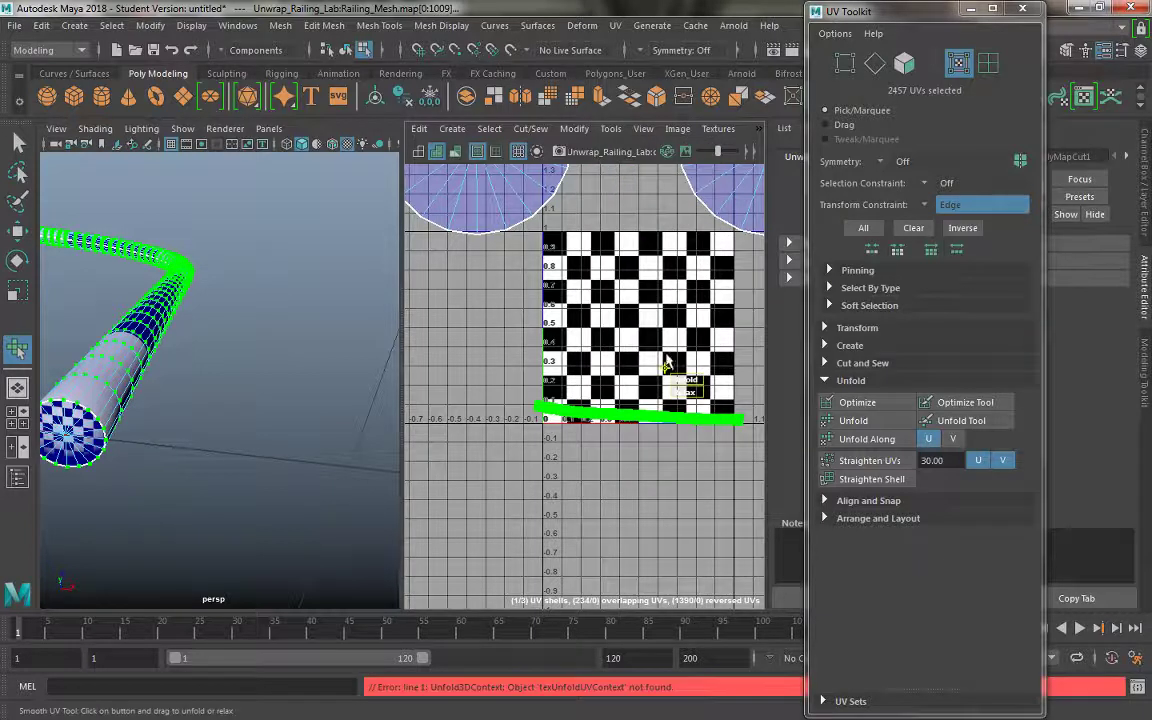